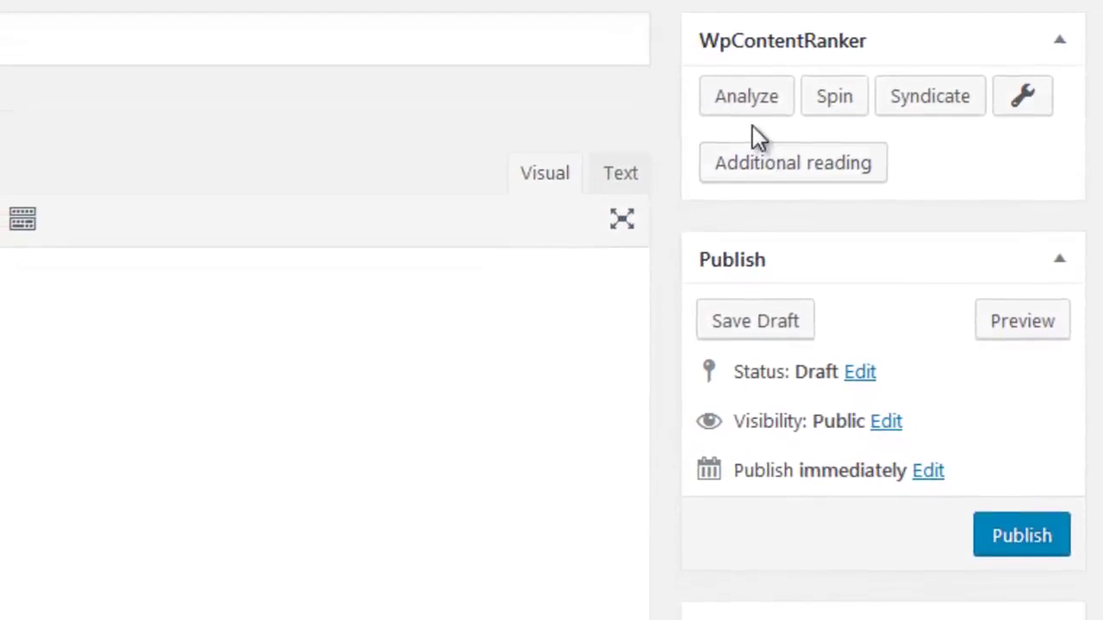
# Open the WpContentRanker analysis and search for the keyword "learn how to salsa dance".
pyautogui.click(742, 130)
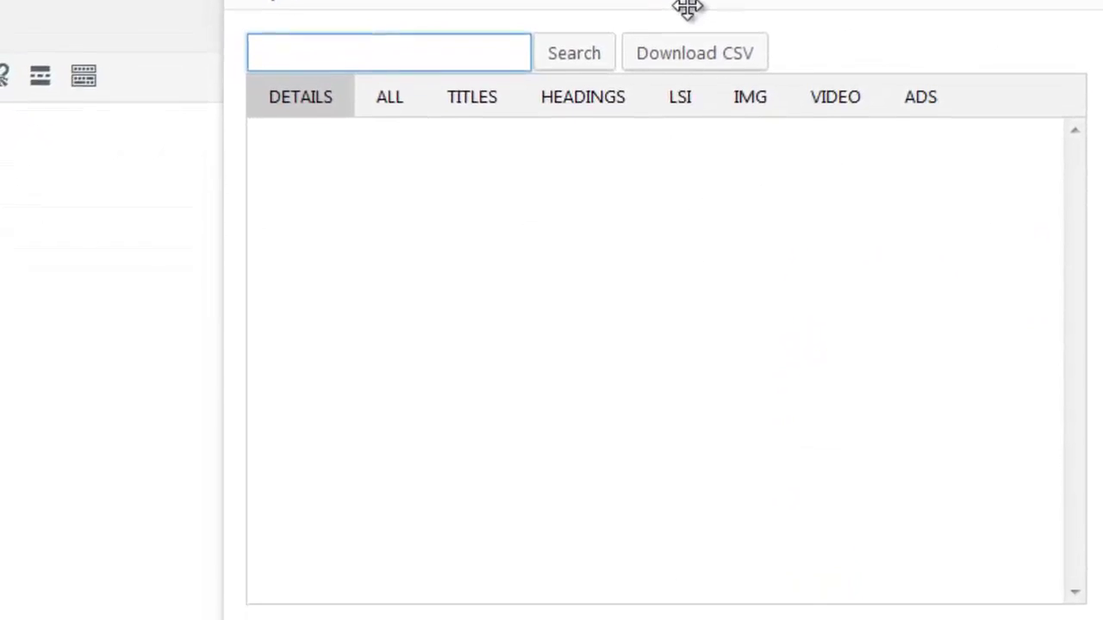
pyautogui.write('learn how')
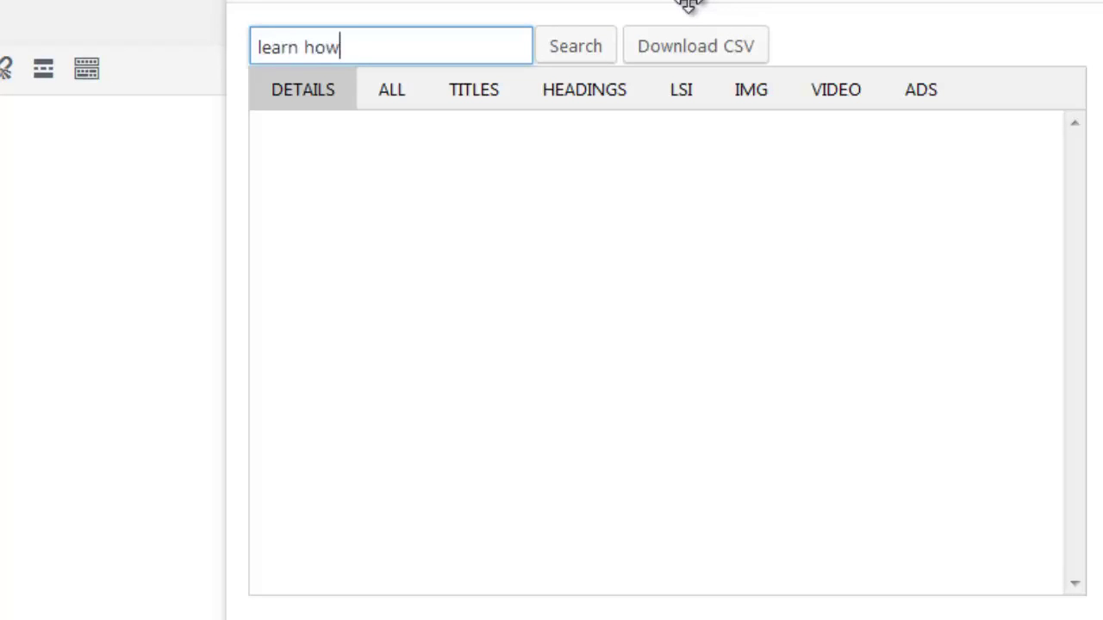
pyautogui.write(' to salsa dance')
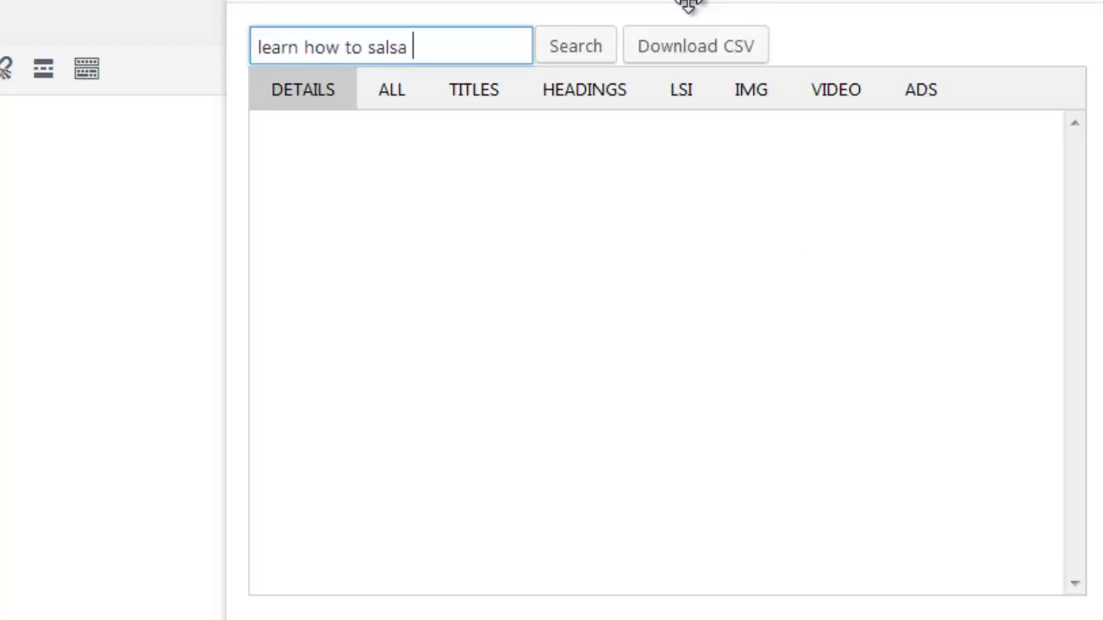
pyautogui.click(586, 48)
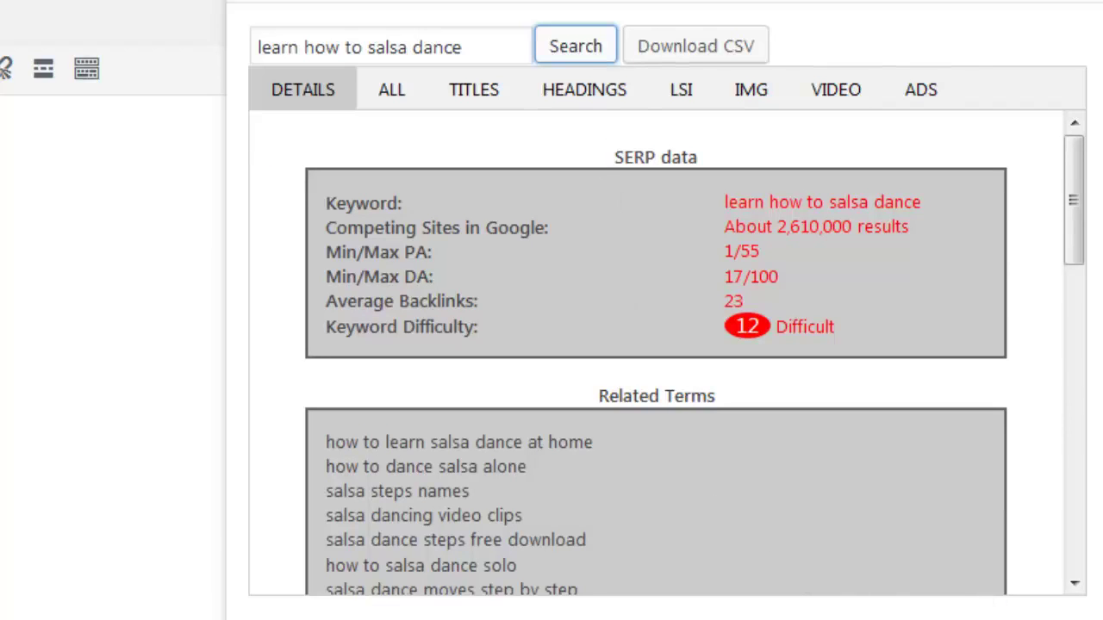
pyautogui.click(690, 614)
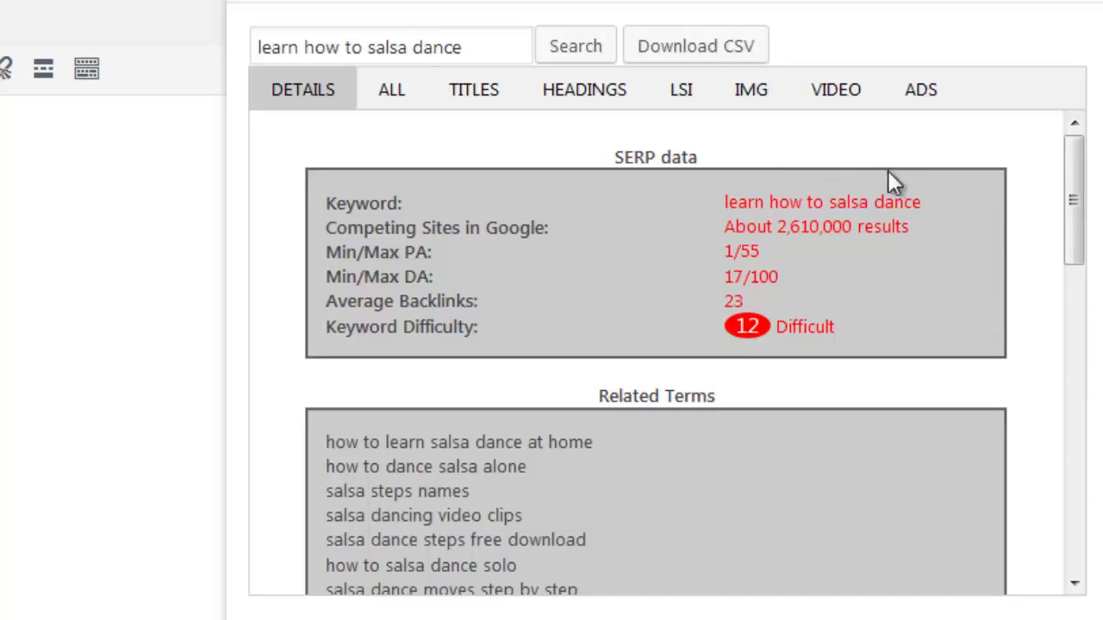
# Skim the whole keyword details report down to the videos, and examine the competing sites figure in the SERP data.
pyautogui.scroll(-4, 870, 207)
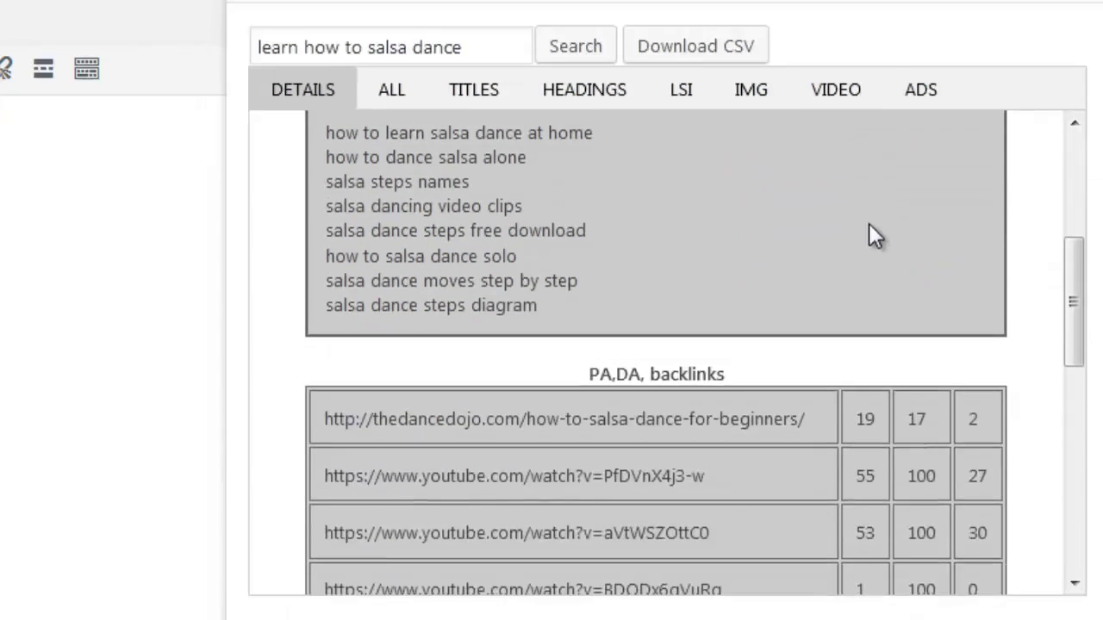
pyautogui.scroll(2, 872, 237)
pyautogui.scroll(-5, 870, 250)
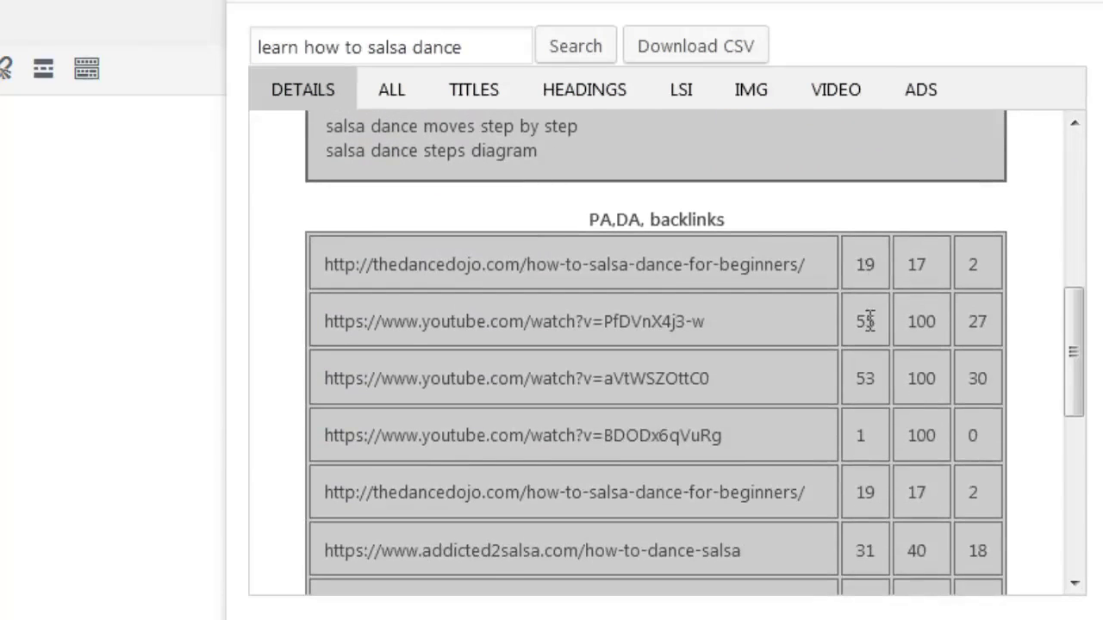
pyautogui.scroll(-5, 870, 326)
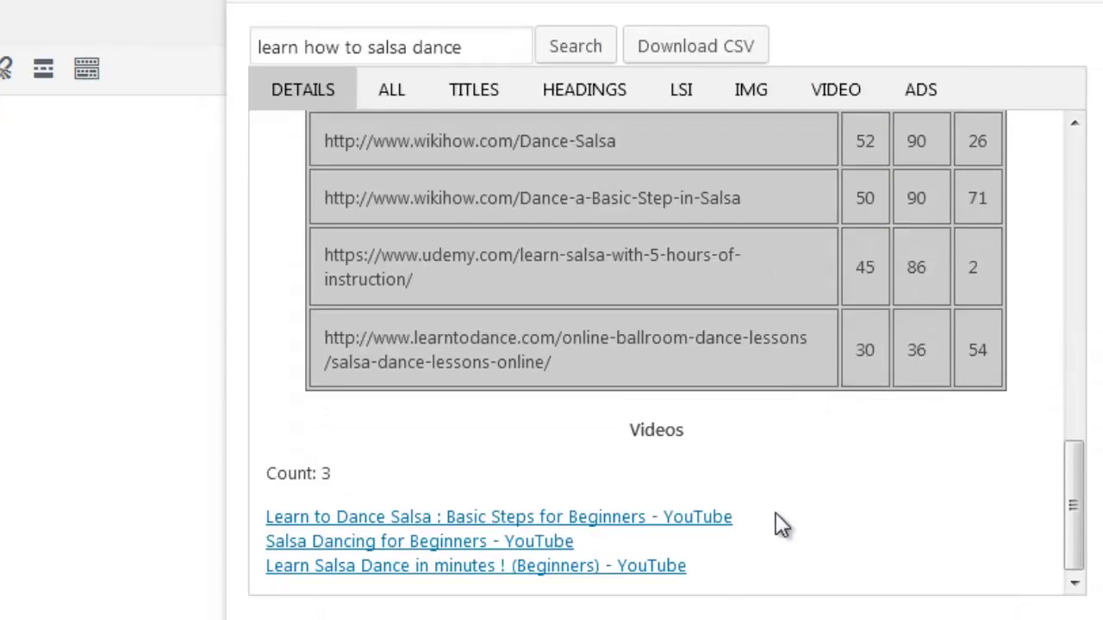
pyautogui.scroll(10, 776, 522)
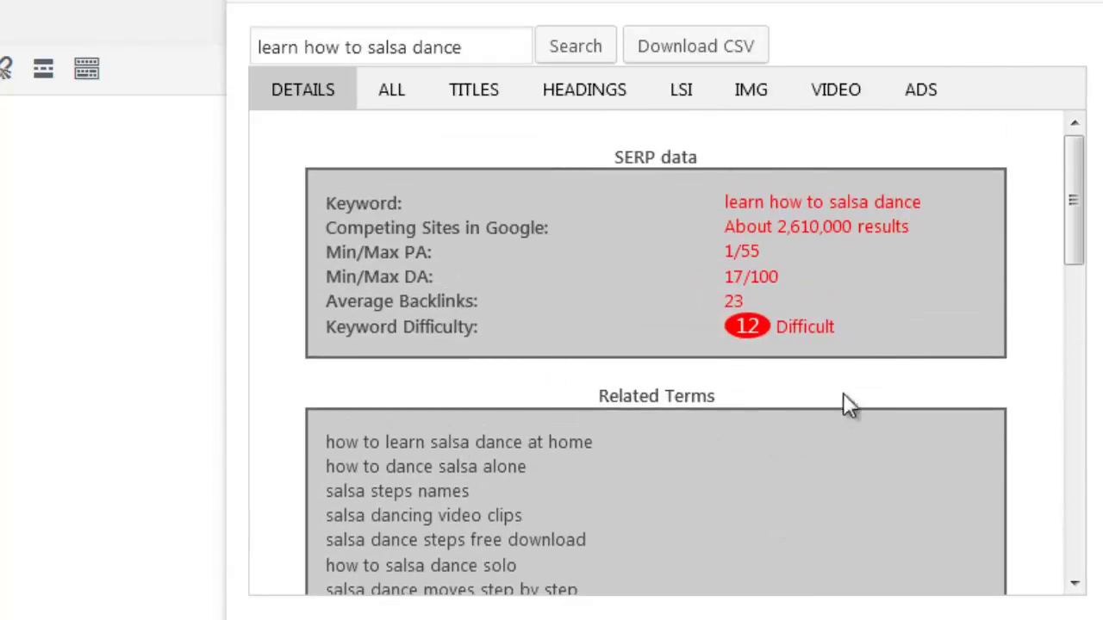
pyautogui.moveTo(911, 228); pyautogui.dragTo(735, 227)
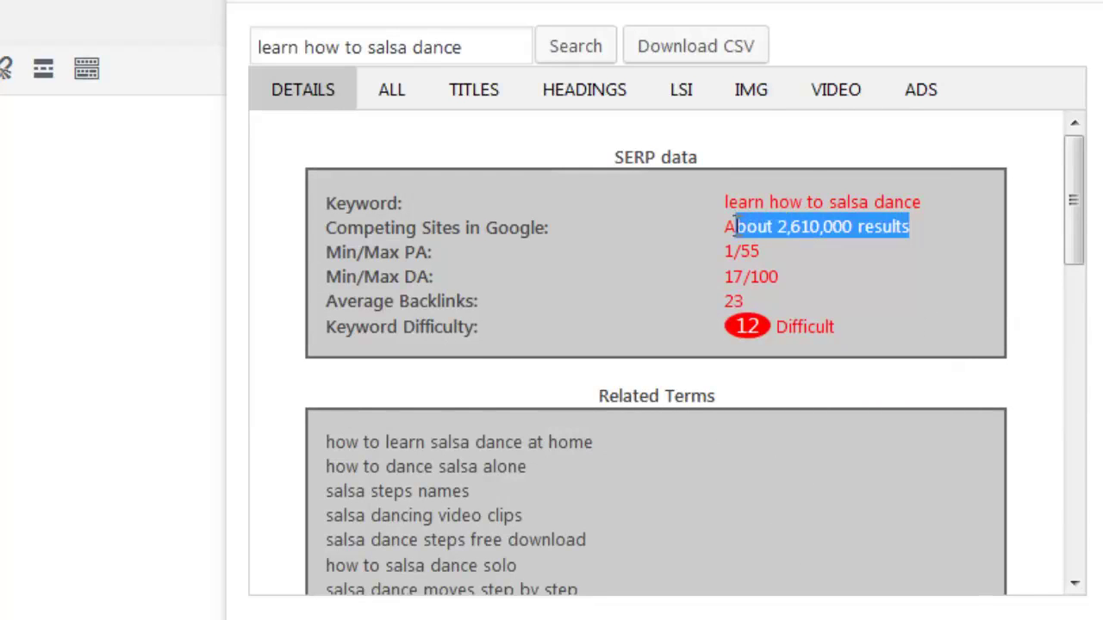
pyautogui.click(736, 228)
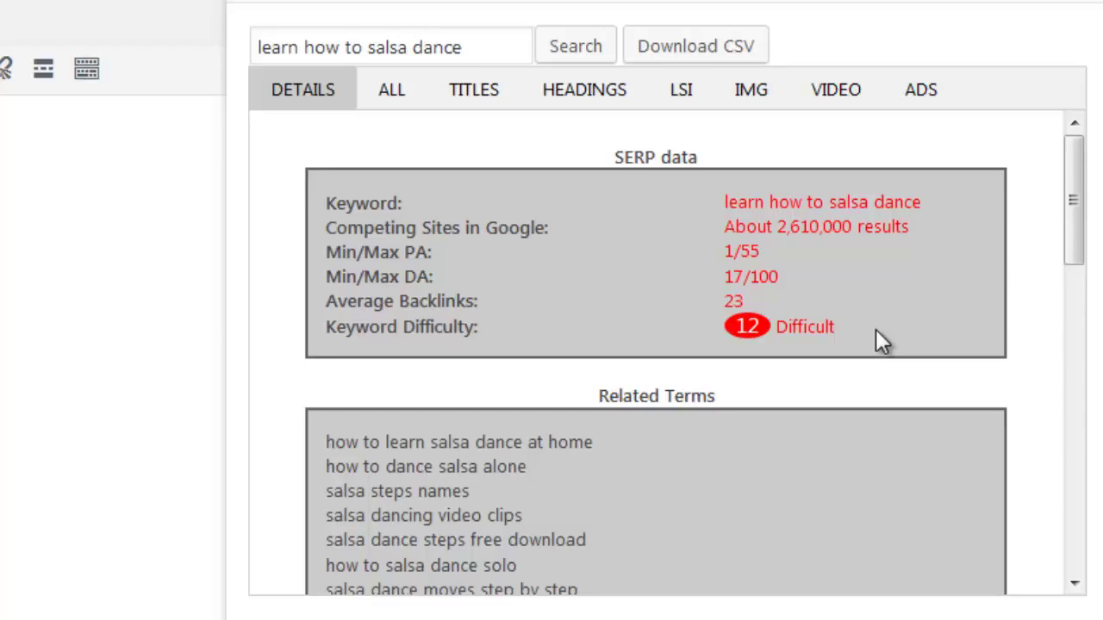
# Examine the related terms, the PA, DA and backlinks table, and the video list in the keyword details.
pyautogui.scroll(-2, 873, 349)
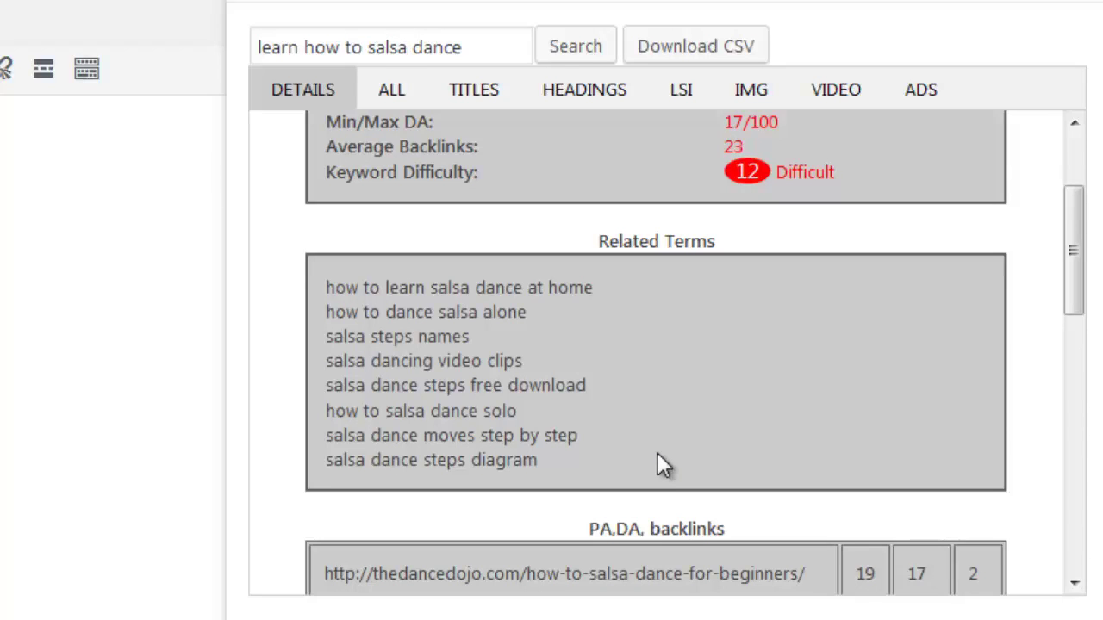
pyautogui.scroll(-3, 986, 436)
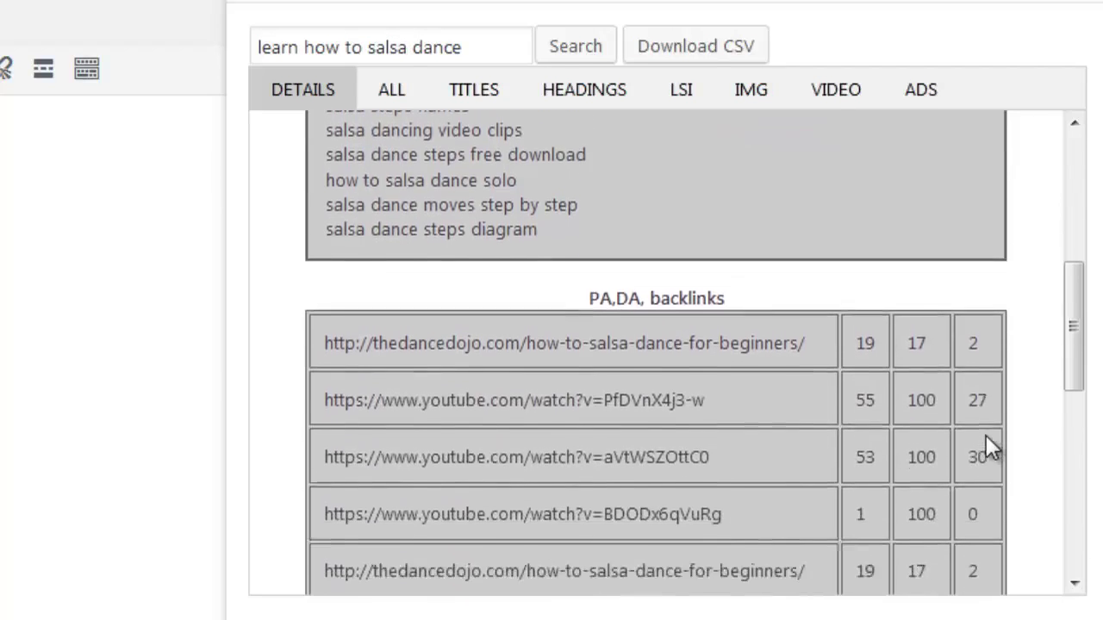
pyautogui.moveTo(1081, 372); pyautogui.dragTo(1083, 397)
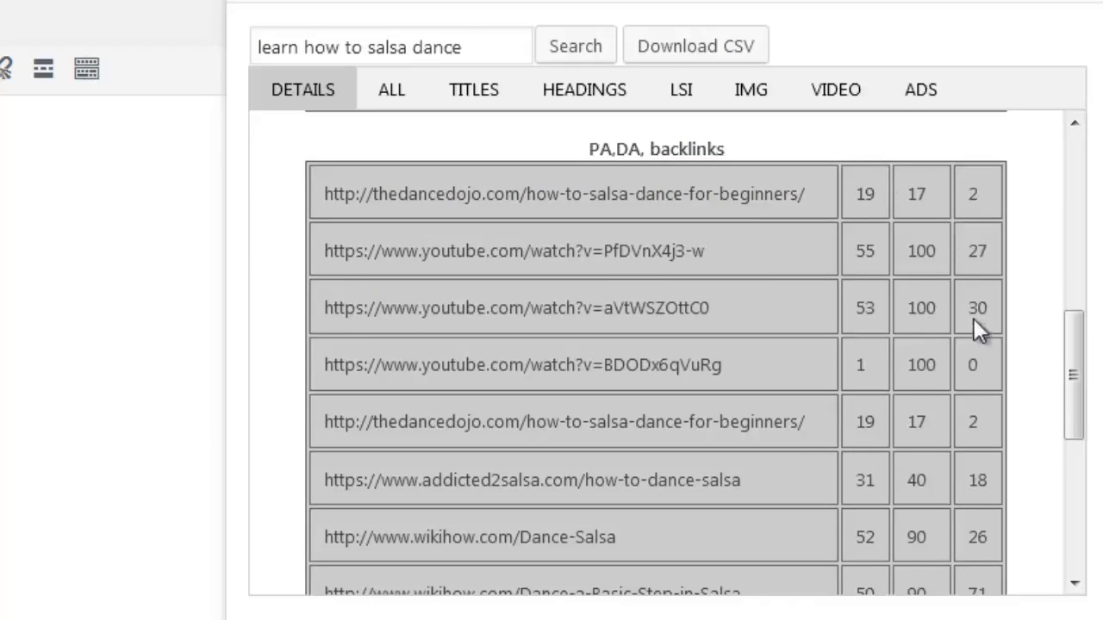
pyautogui.moveTo(1074, 379); pyautogui.dragTo(1072, 524)
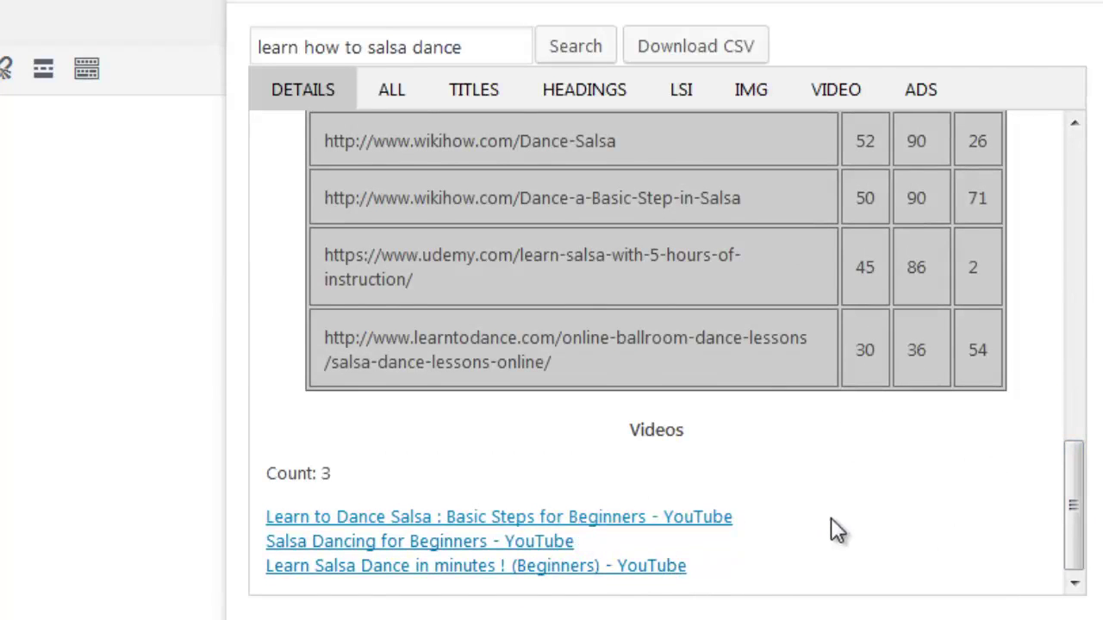
pyautogui.scroll(10, 834, 524)
pyautogui.scroll(3, 834, 524)
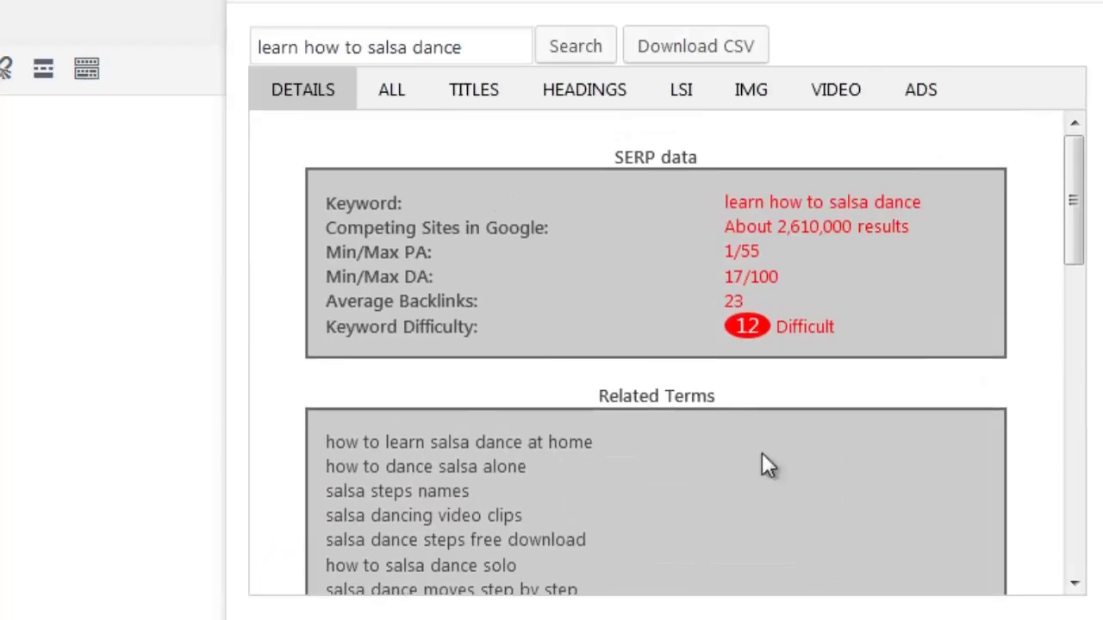
# View the full text of the first-ranked page, thedancedojo.com, among all the results.
pyautogui.click(414, 103)
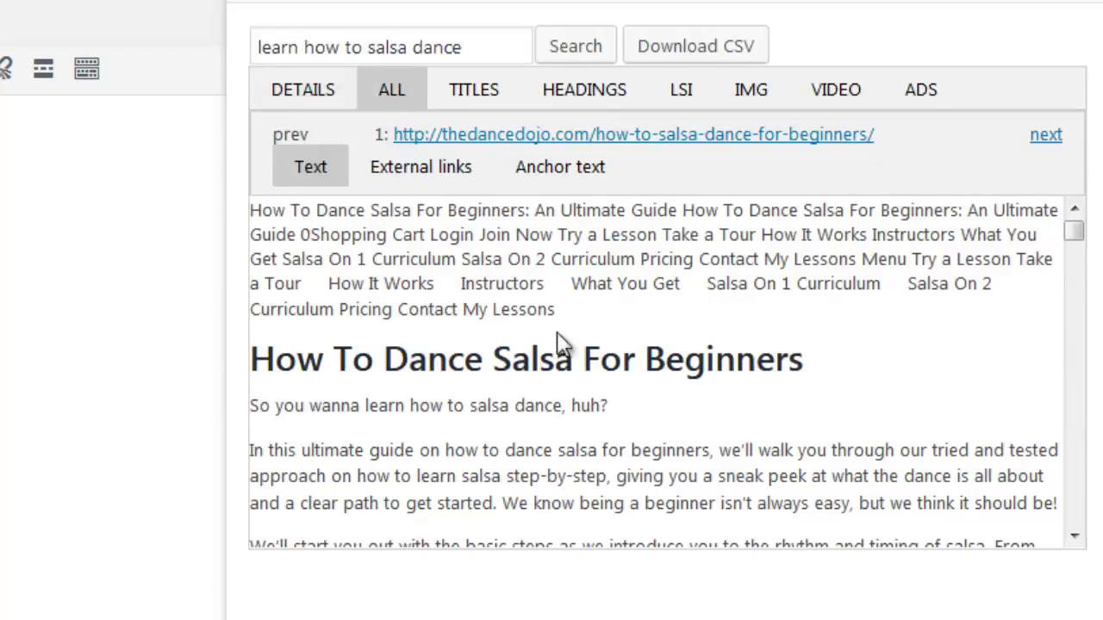
pyautogui.scroll(-15, 837, 364)
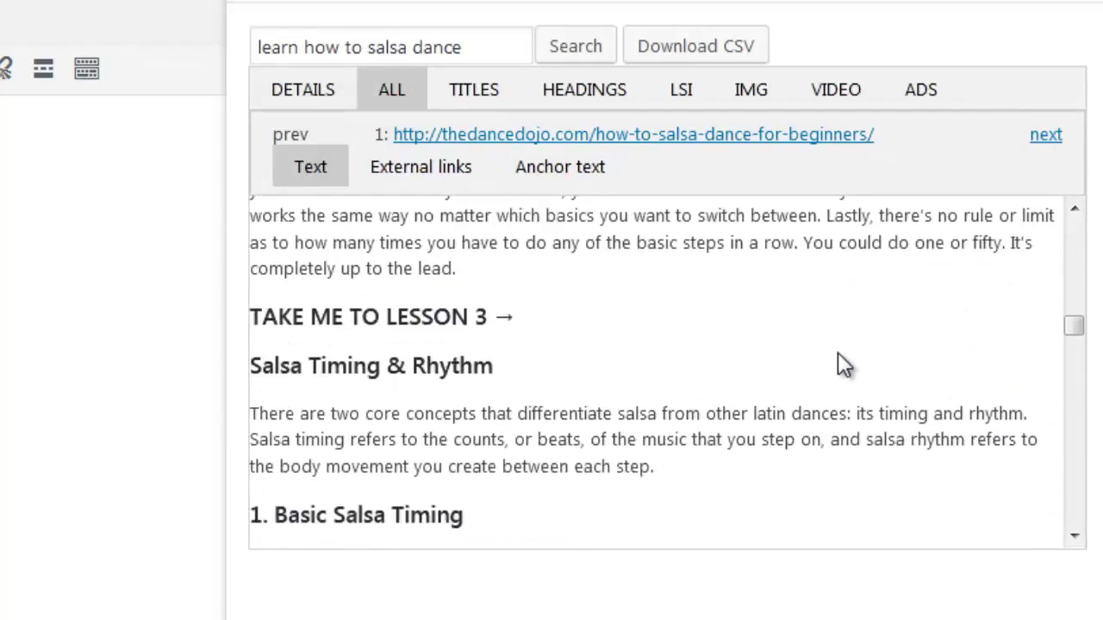
pyautogui.scroll(10, 837, 364)
pyautogui.scroll(10, 776, 431)
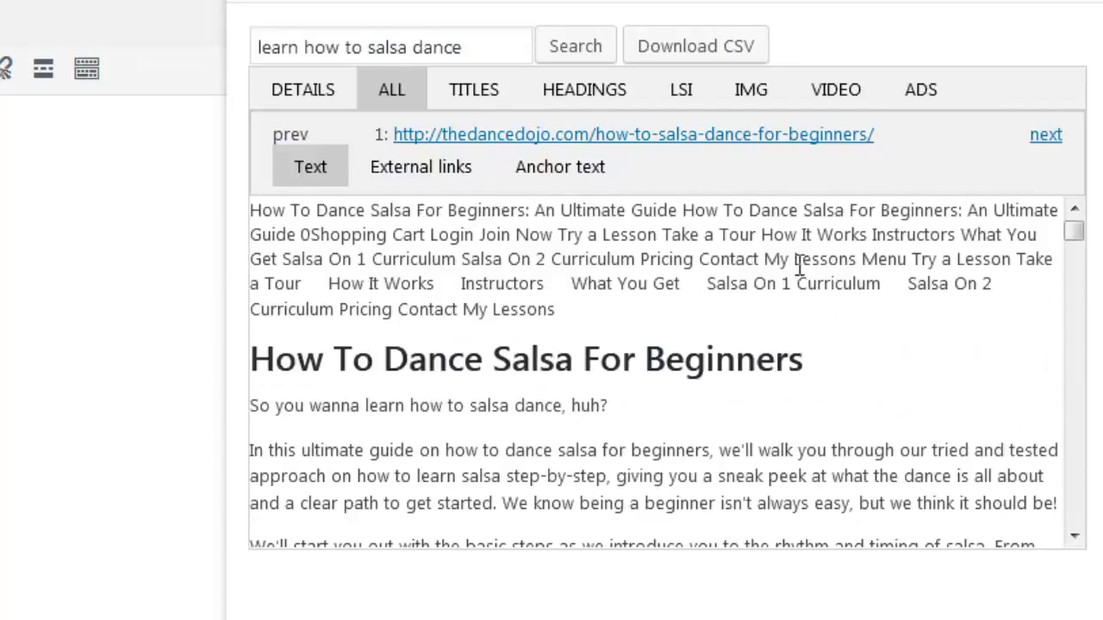
# Browse forward to result 6, addicted2salsa.com, and view its external links and anchor text.
pyautogui.click(1041, 138)
pyautogui.click(1041, 138)
pyautogui.click(1038, 139)
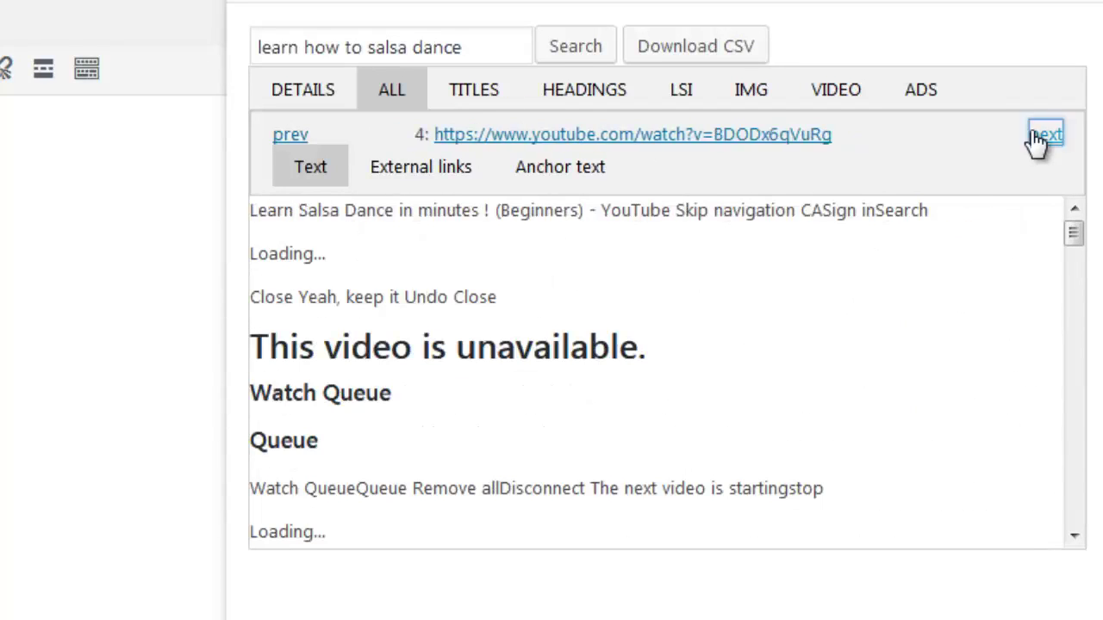
pyautogui.click(1038, 139)
pyautogui.click(1039, 139)
pyautogui.click(450, 170)
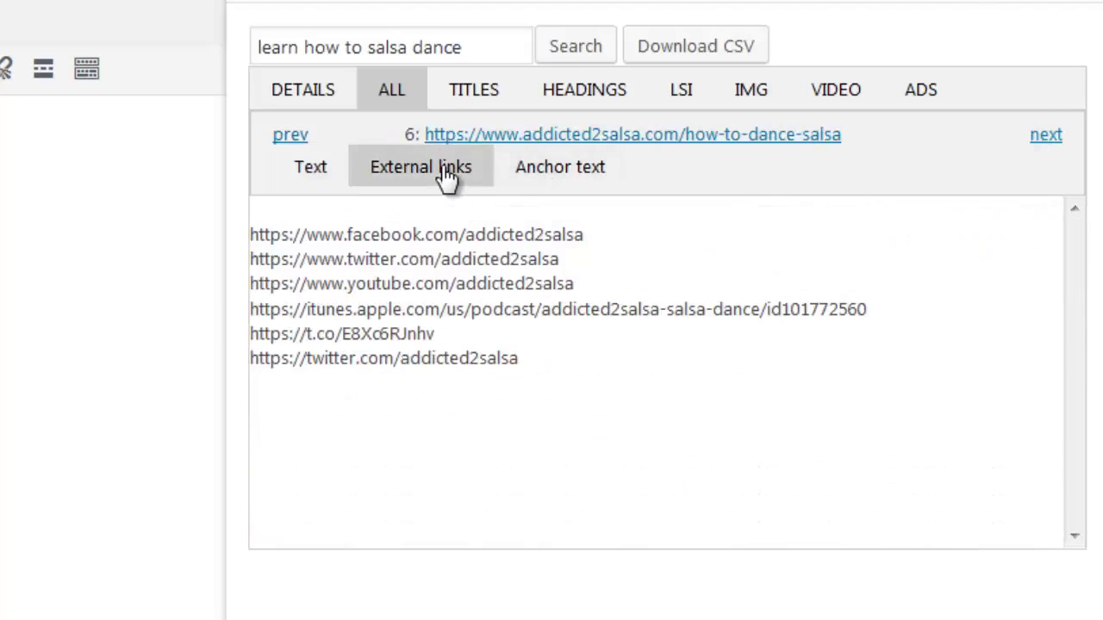
pyautogui.click(560, 192)
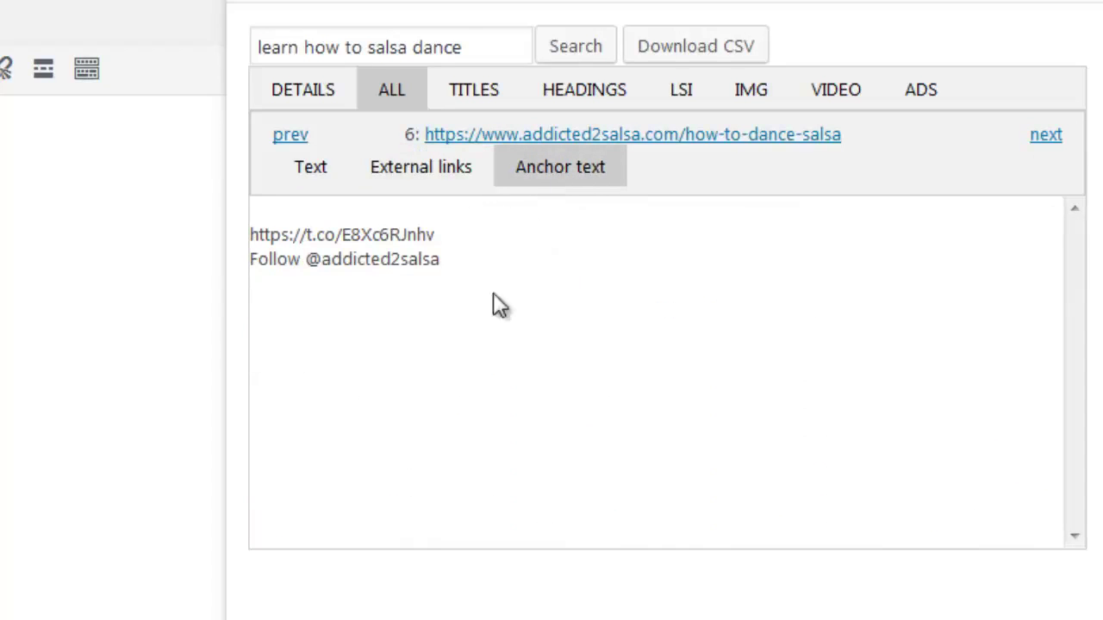
# View the anchor text, external links and page text of result 7, wikihow.com/Dance-Salsa.
pyautogui.click(1043, 138)
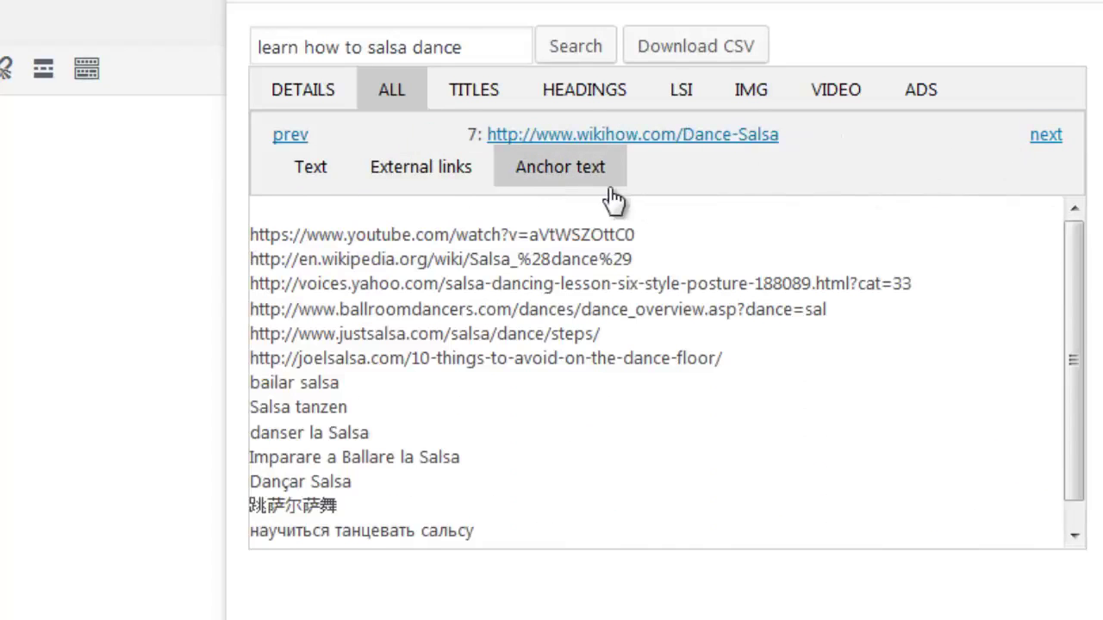
pyautogui.click(448, 174)
pyautogui.click(321, 176)
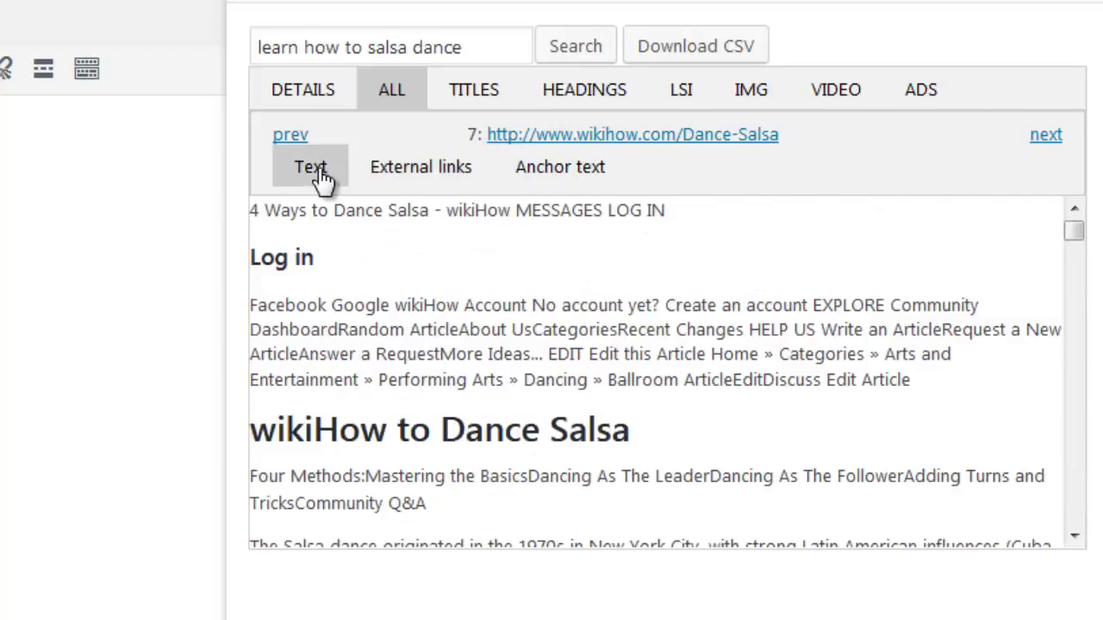
# Return through the results to the text of result 1, thedancedojo.com.
pyautogui.click(293, 139)
pyautogui.click(293, 137)
pyautogui.click(293, 138)
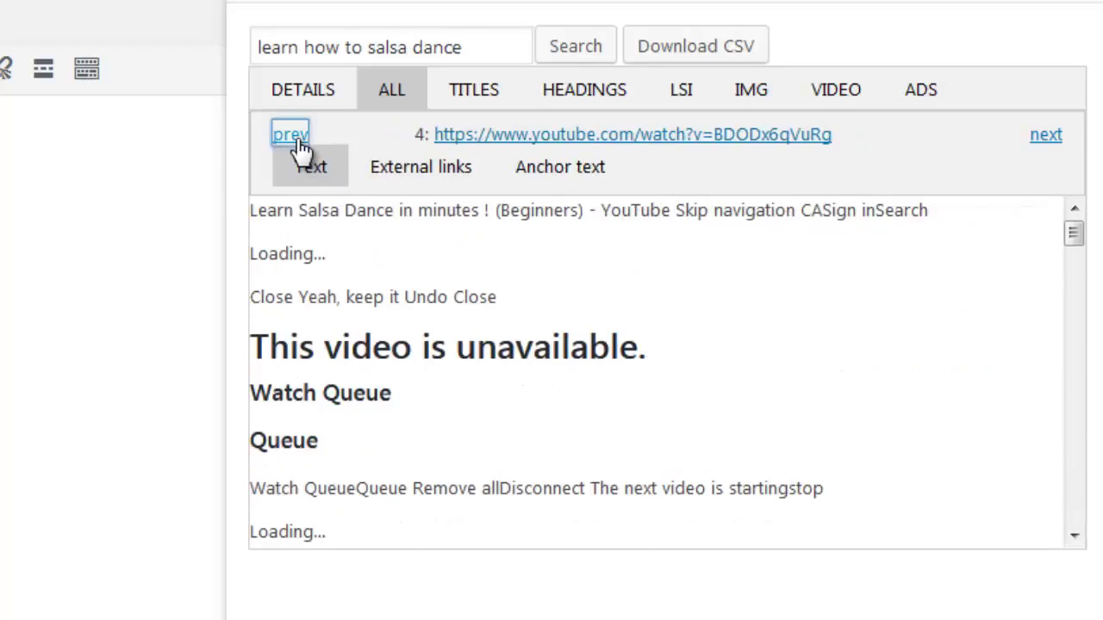
pyautogui.click(293, 138)
pyautogui.click(293, 138)
pyautogui.click(295, 136)
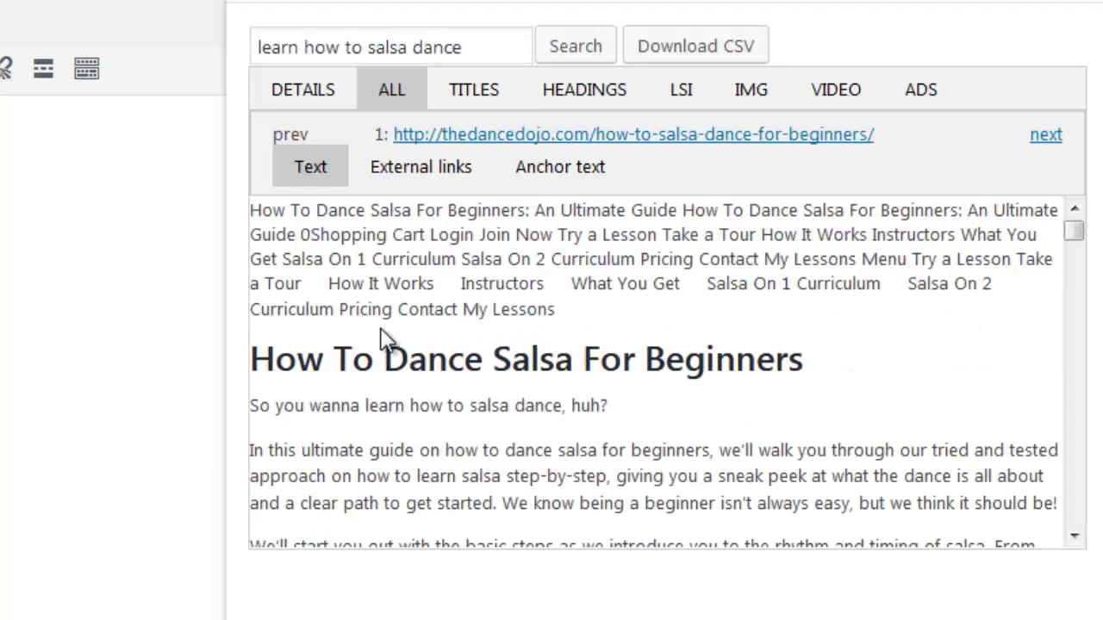
# Resize the WpContentRanker window and copy the paragraphs from "We'll start you out" to "go on!" from result 1 into the post.
pyautogui.scroll(-4, 385, 338)
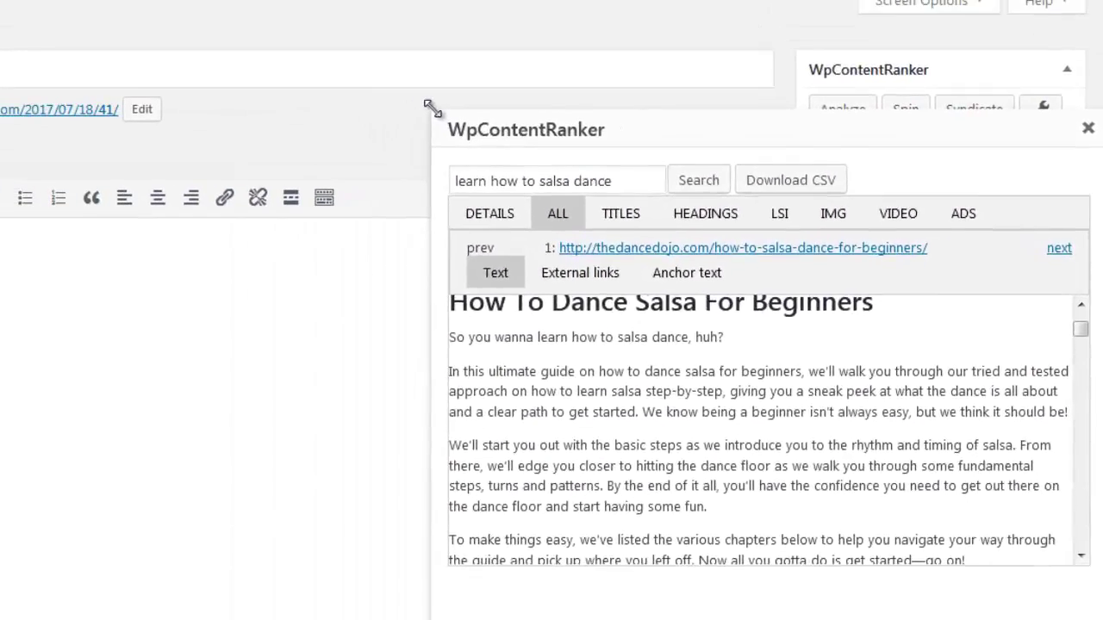
pyautogui.moveTo(370, 63); pyautogui.dragTo(285, 0)
pyautogui.moveTo(431, 0); pyautogui.dragTo(453, 73)
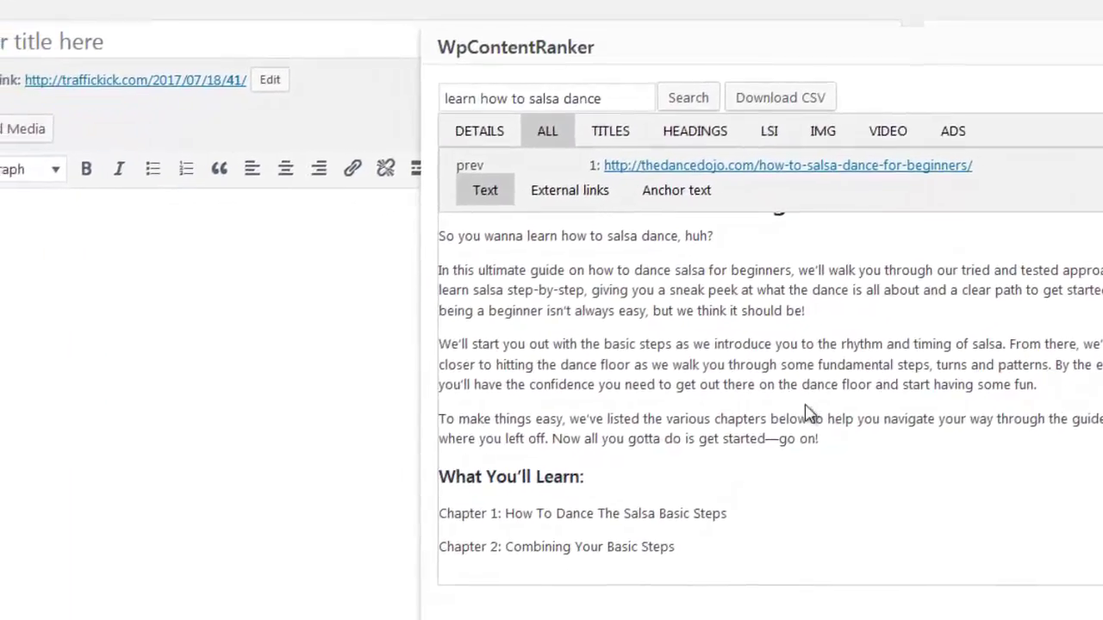
pyautogui.moveTo(776, 442); pyautogui.dragTo(401, 347)
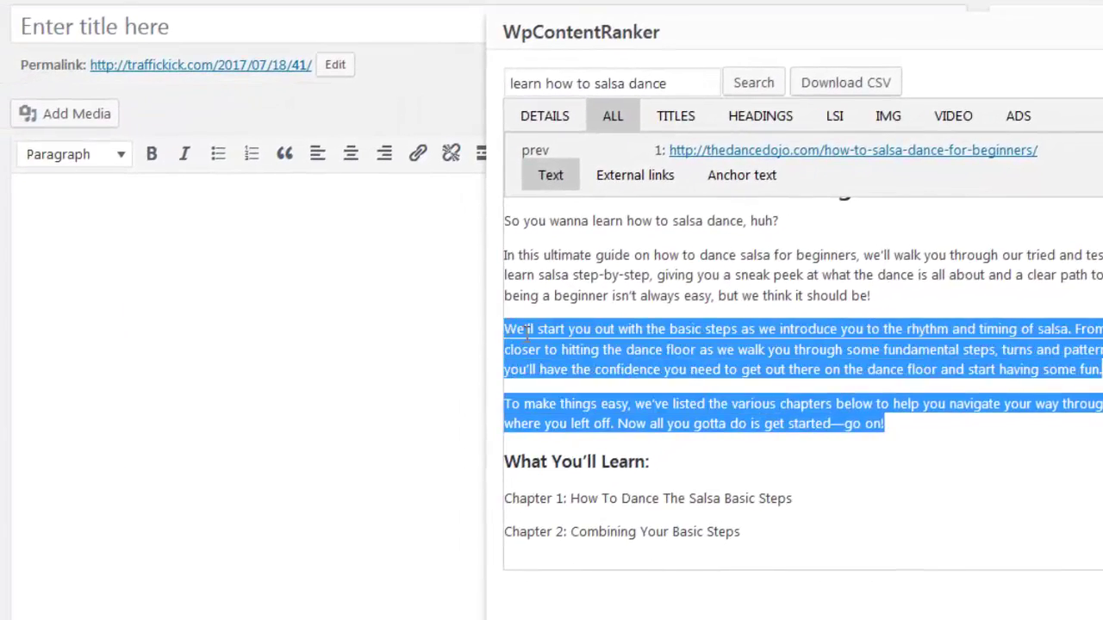
pyautogui.moveTo(524, 333); pyautogui.dragTo(170, 333)
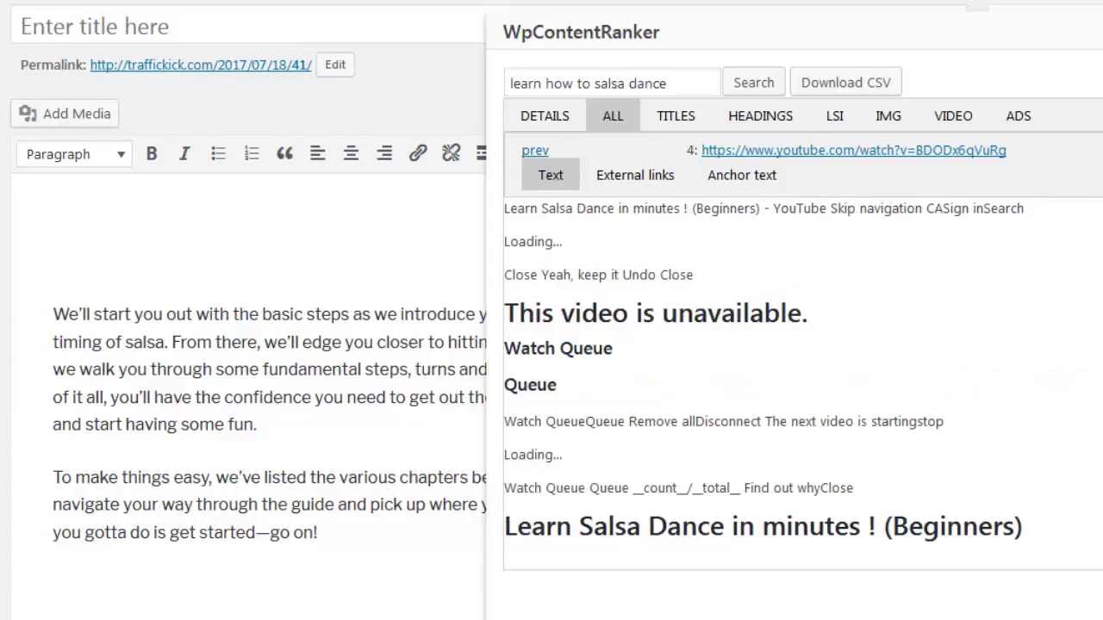
# Copy the "To make things easy" paragraph from result 5 into the post below the existing paragraphs.
pyautogui.scroll(-3, 865, 402)
pyautogui.moveTo(887, 424); pyautogui.dragTo(414, 560)
pyautogui.scroll(-1, 372, 580)
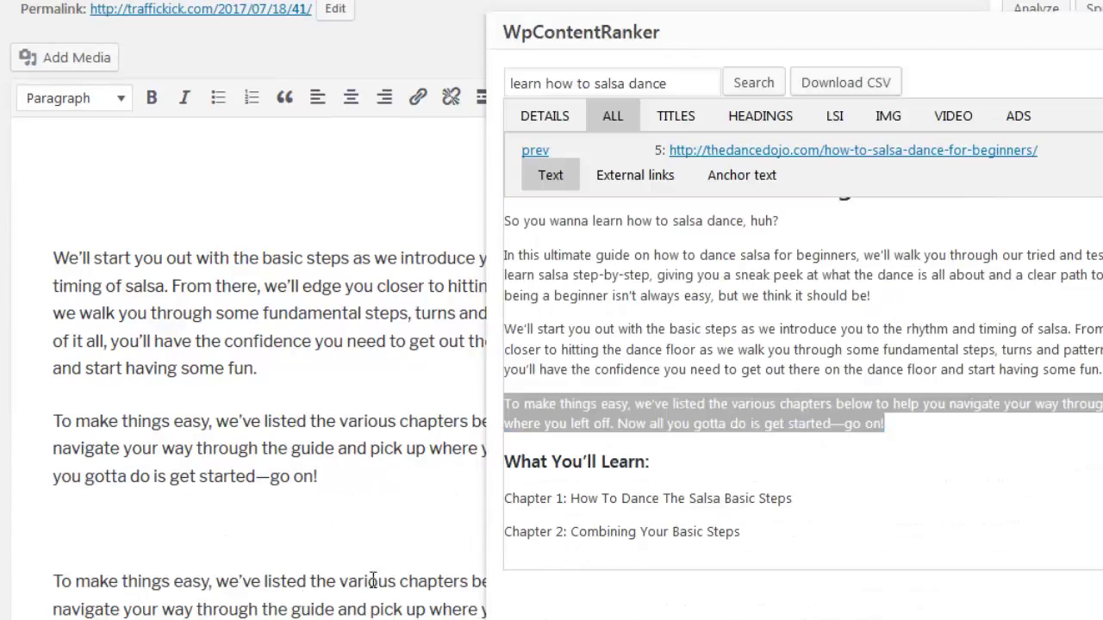
# Copy the "After watching and practicing" paragraph from result 6, addicted2salsa.com, to the end of the post.
pyautogui.click(728, 428)
pyautogui.press('Right')
pyautogui.press('Right')
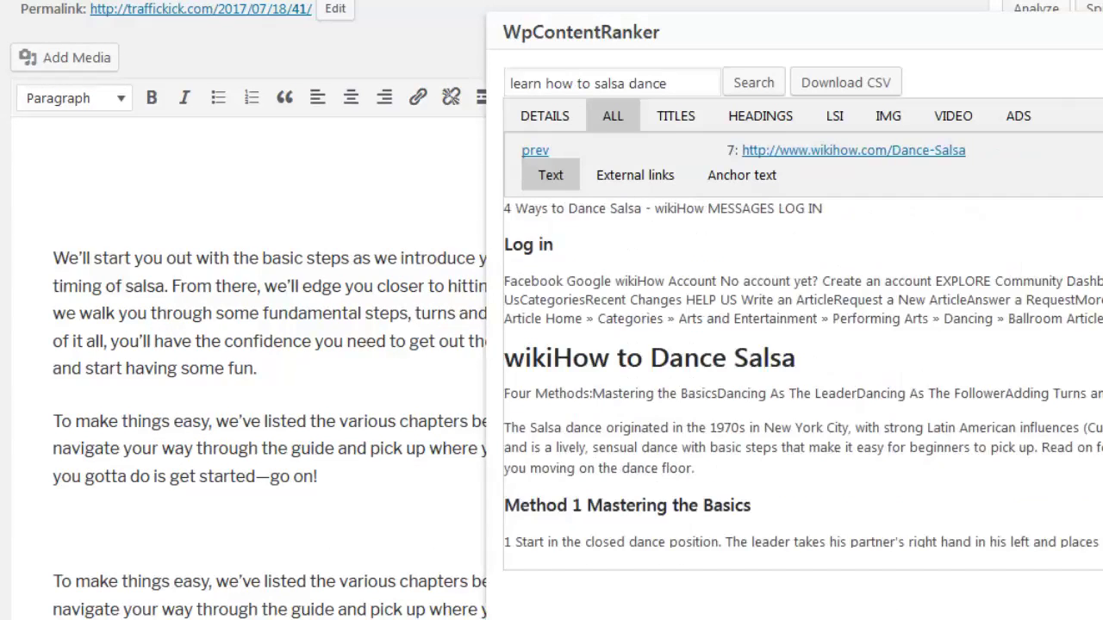
pyautogui.click(535, 152)
pyautogui.scroll(-3, 714, 418)
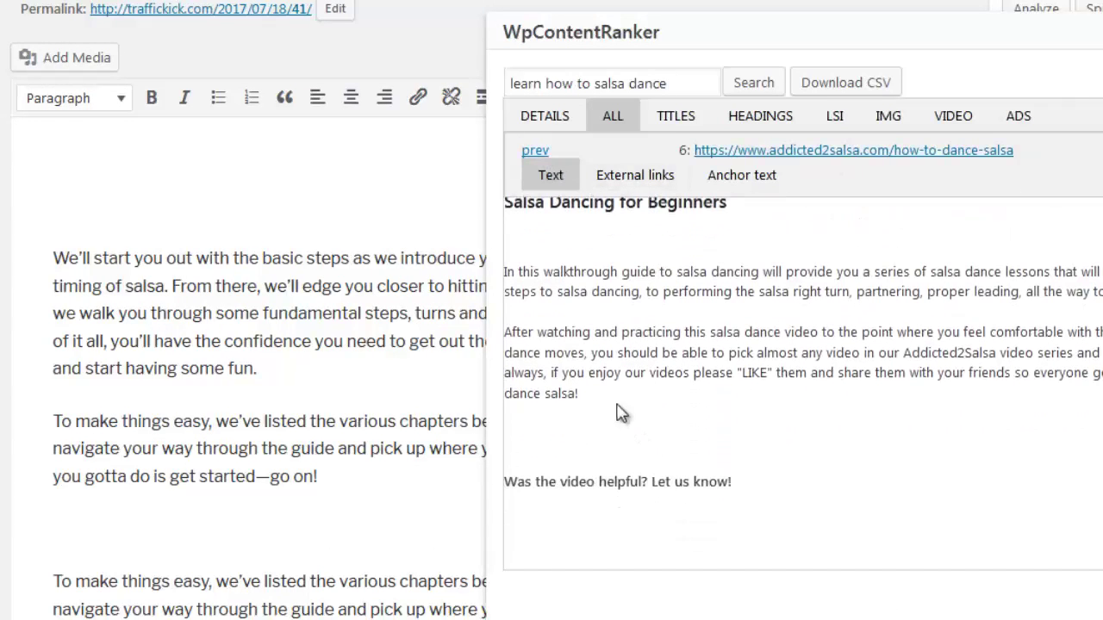
pyautogui.moveTo(602, 400); pyautogui.dragTo(507, 338)
pyautogui.click(419, 448)
pyautogui.scroll(-4, 419, 452)
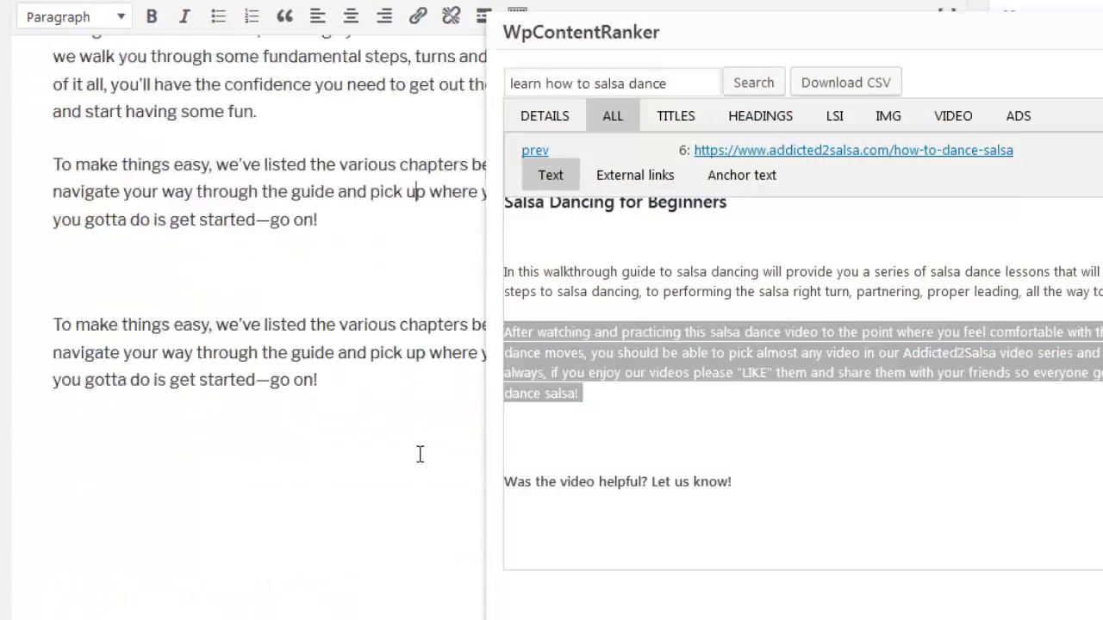
pyautogui.moveTo(589, 345); pyautogui.dragTo(186, 454)
pyautogui.scroll(5, 254, 483)
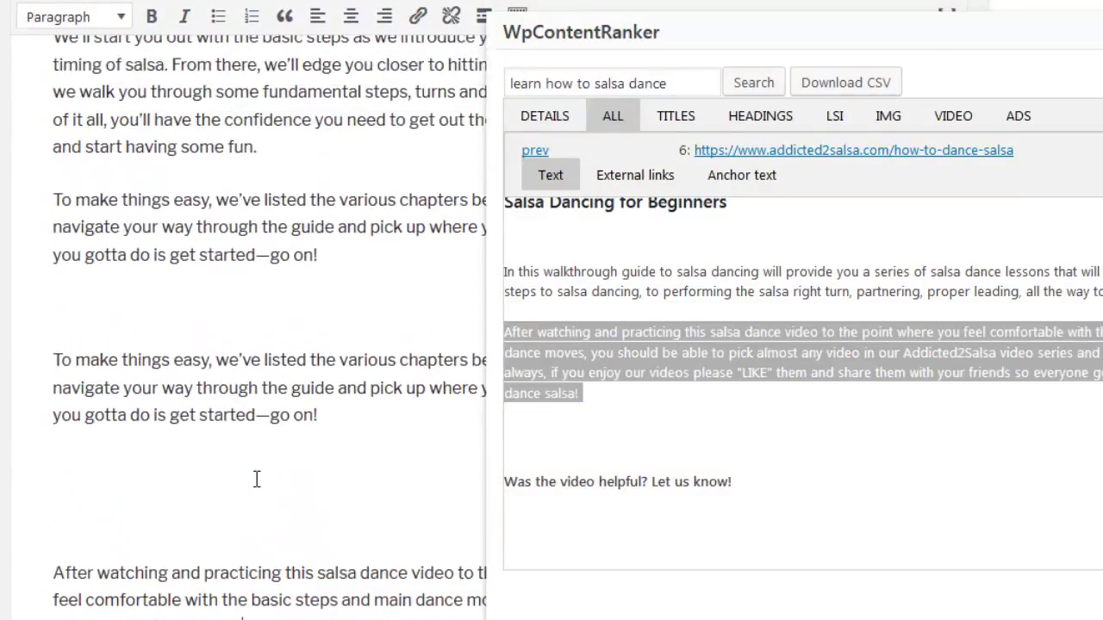
# Add an empty line between the "We'll start you out" and "To make things easy" paragraphs and reposition the WpContentRanker window.
pyautogui.click(345, 252)
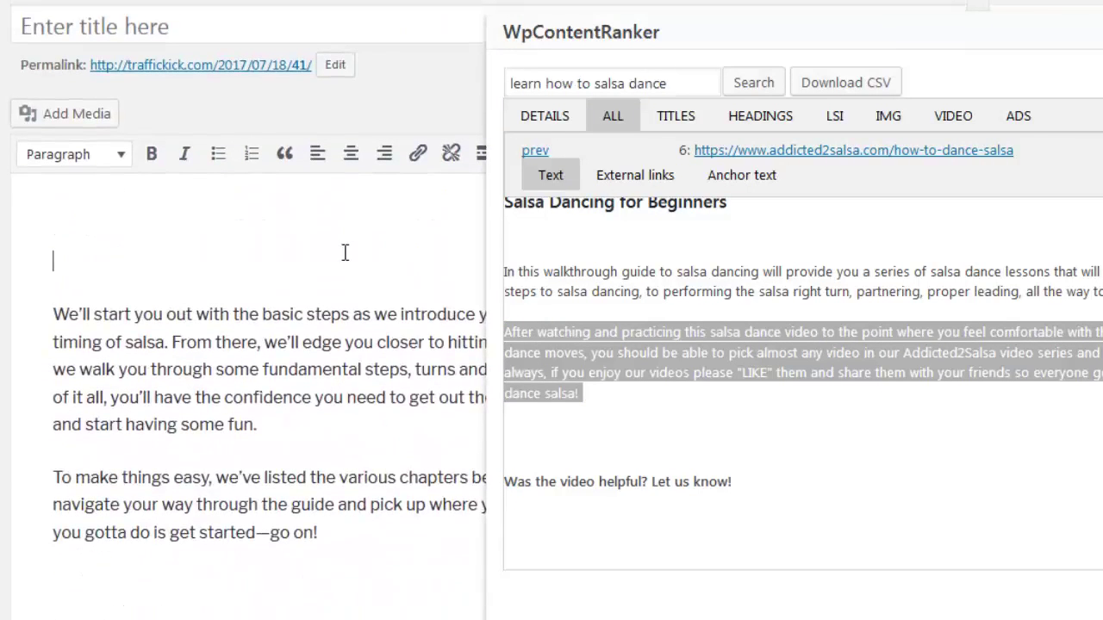
pyautogui.click(290, 423)
pyautogui.press('Return')
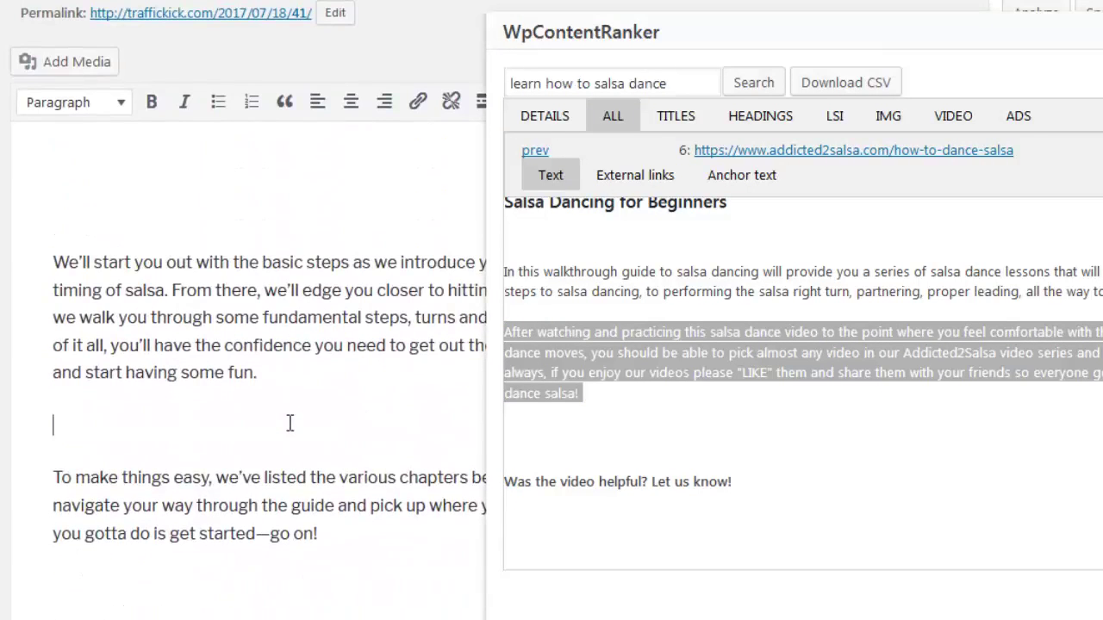
pyautogui.moveTo(903, 38); pyautogui.dragTo(755, 92)
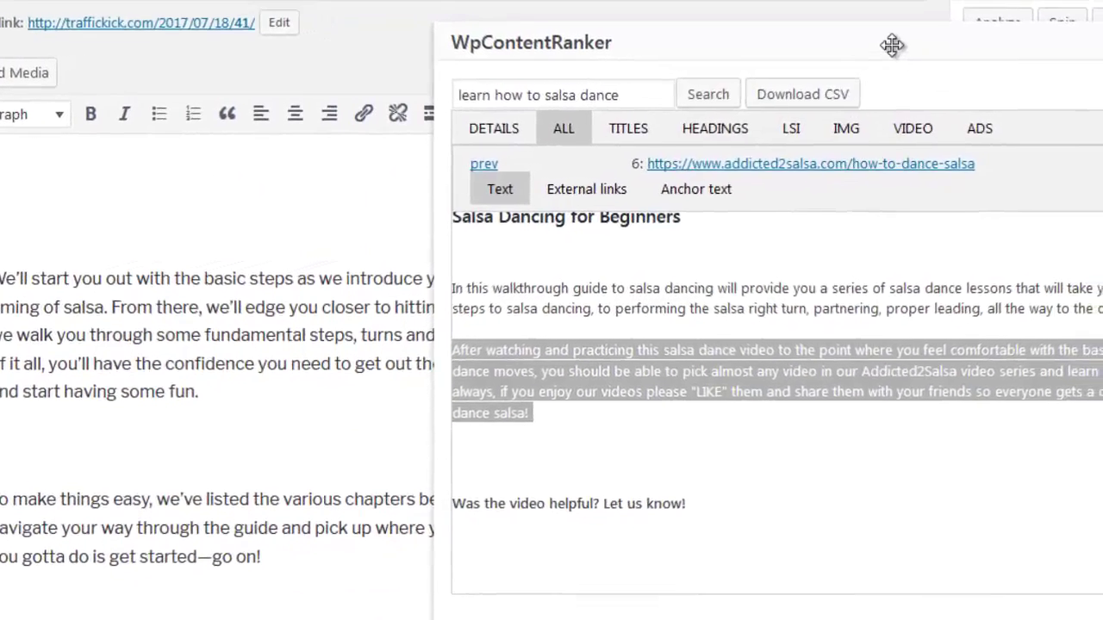
pyautogui.moveTo(630, 128); pyautogui.dragTo(630, 136)
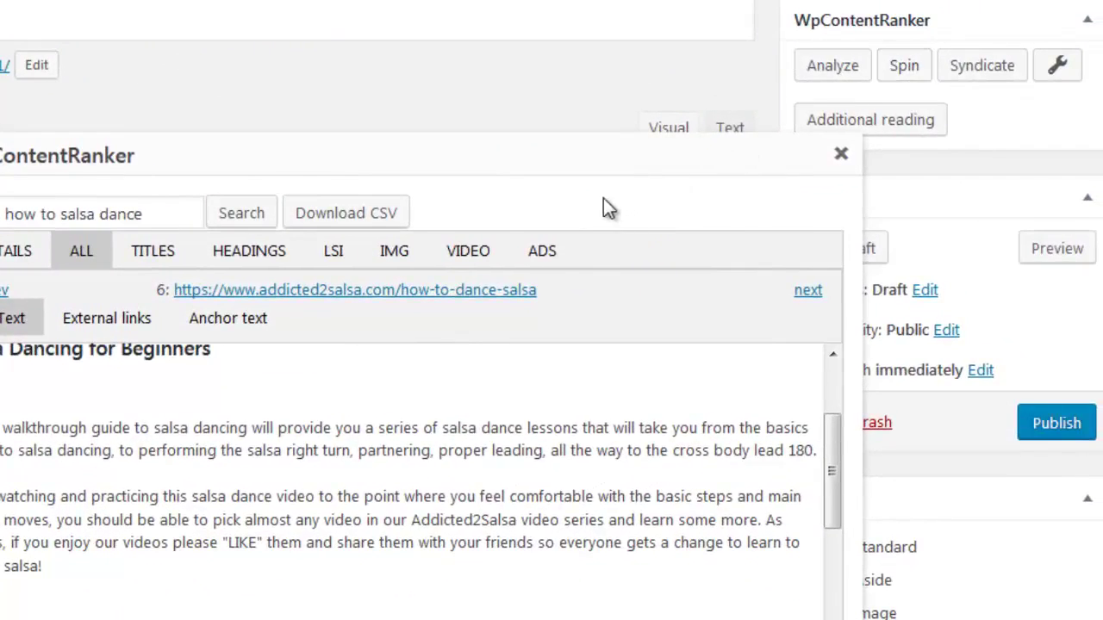
pyautogui.moveTo(746, 154); pyautogui.dragTo(997, 12)
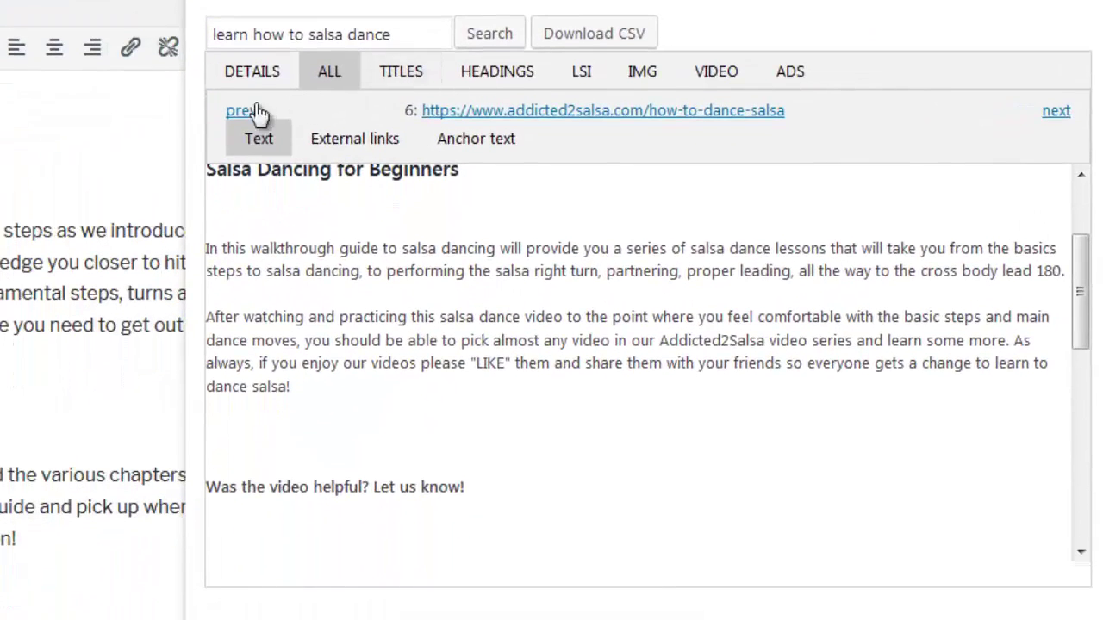
# Go back through the results to result 1, thedancedojo.com, and look at its external links and text.
pyautogui.click(246, 148)
pyautogui.click(250, 112)
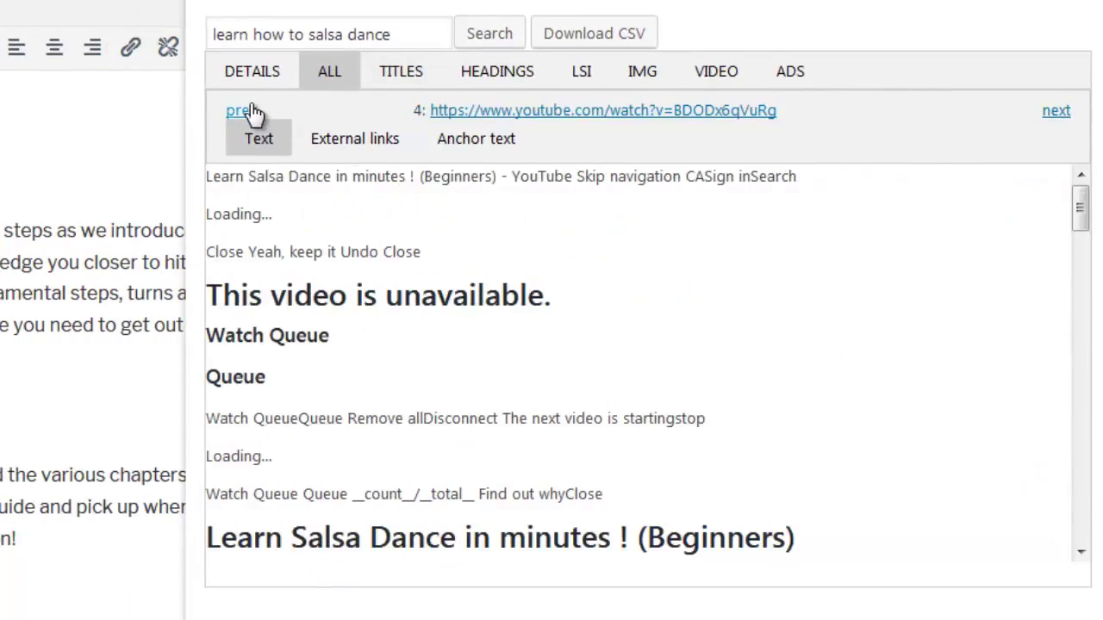
pyautogui.click(250, 111)
pyautogui.click(255, 112)
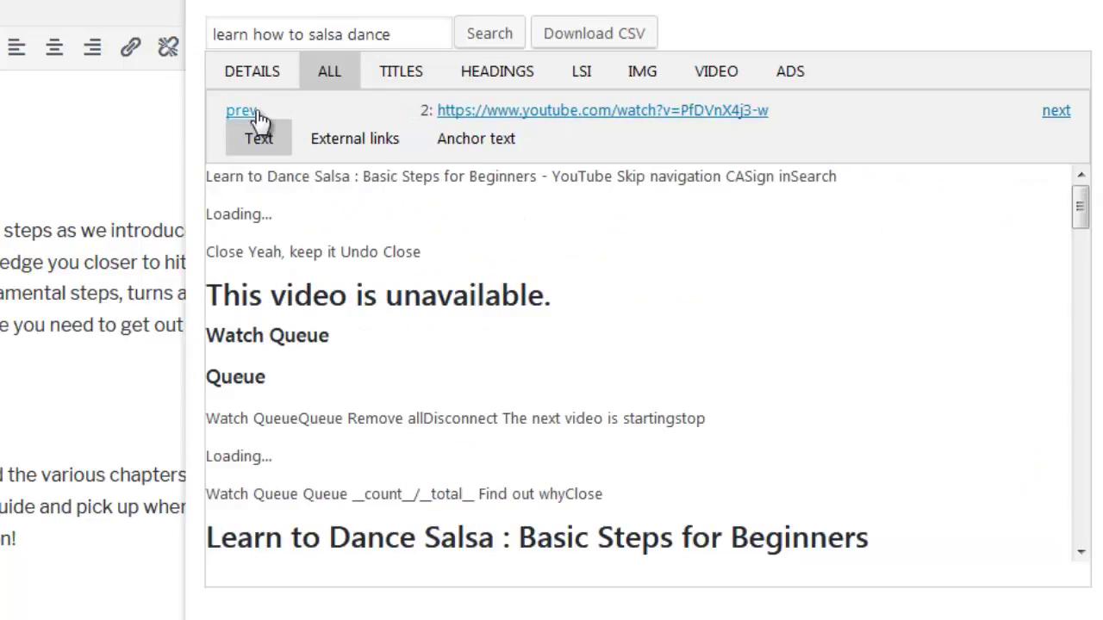
pyautogui.click(258, 112)
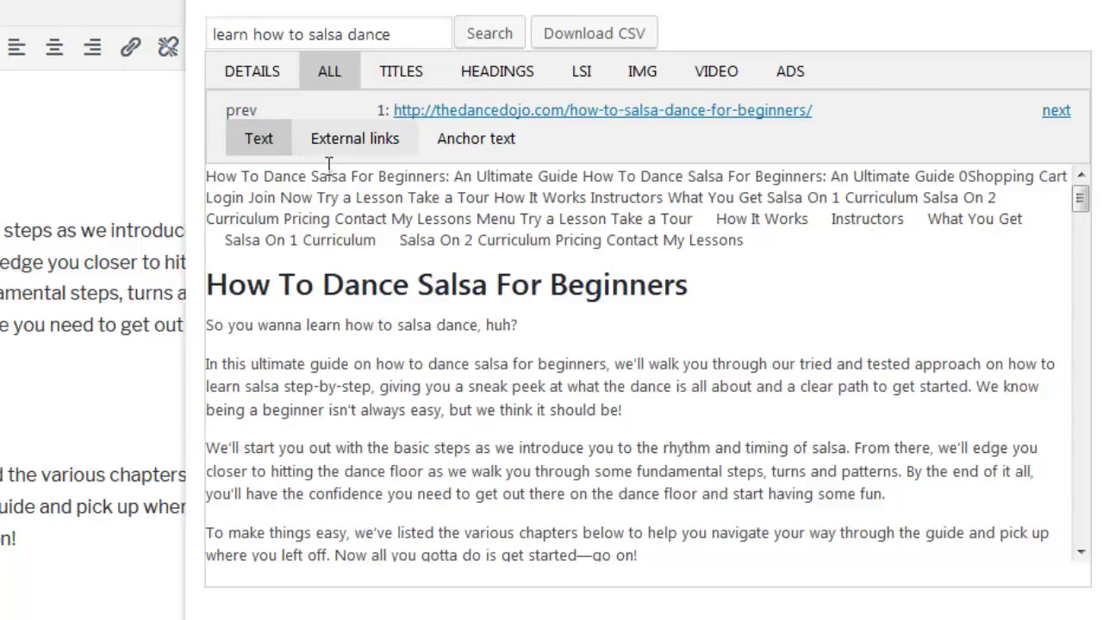
pyautogui.click(380, 146)
pyautogui.click(262, 147)
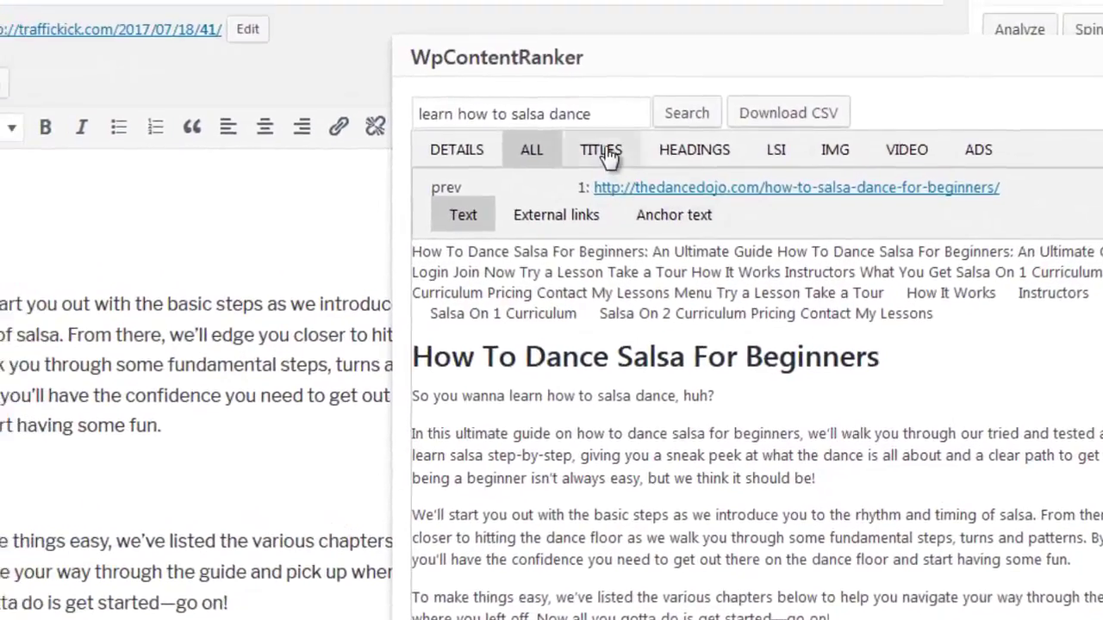
# Use the competitor title "The Complete Guide to Salsa Dancing for Beginners" as the post title, then shift the WpContentRanker window upward.
pyautogui.click(401, 71)
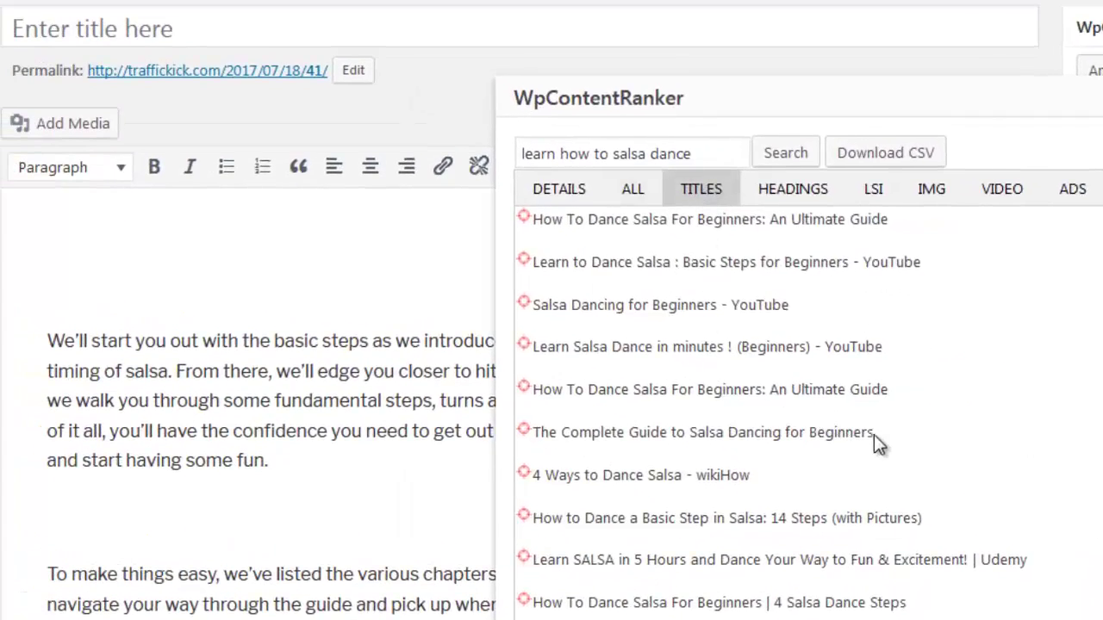
pyautogui.moveTo(874, 434); pyautogui.dragTo(562, 30)
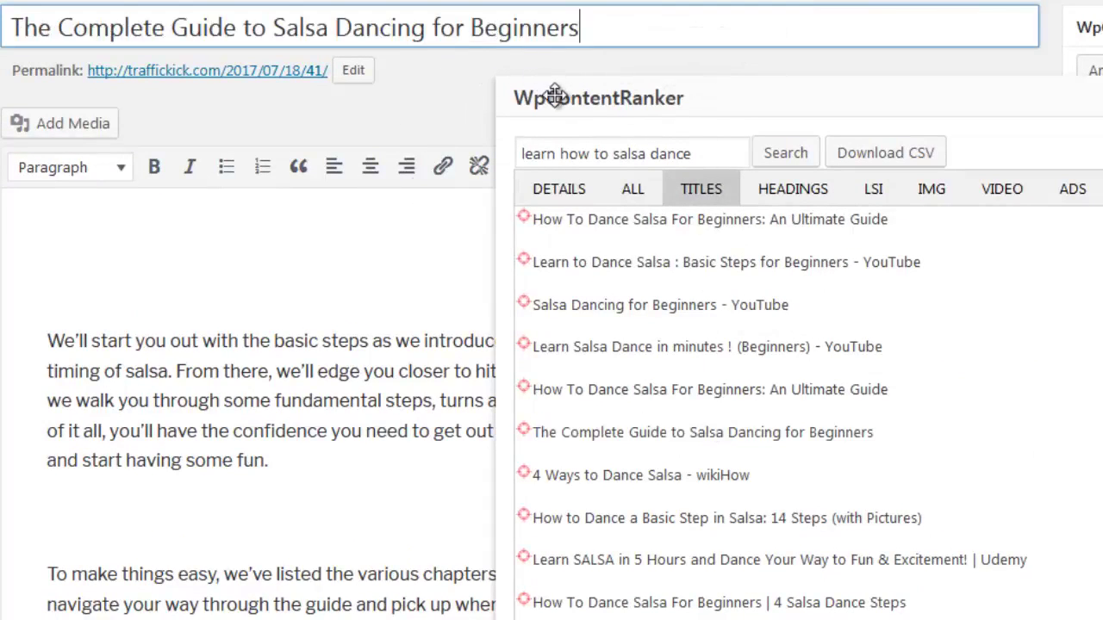
pyautogui.moveTo(556, 96); pyautogui.dragTo(559, 57)
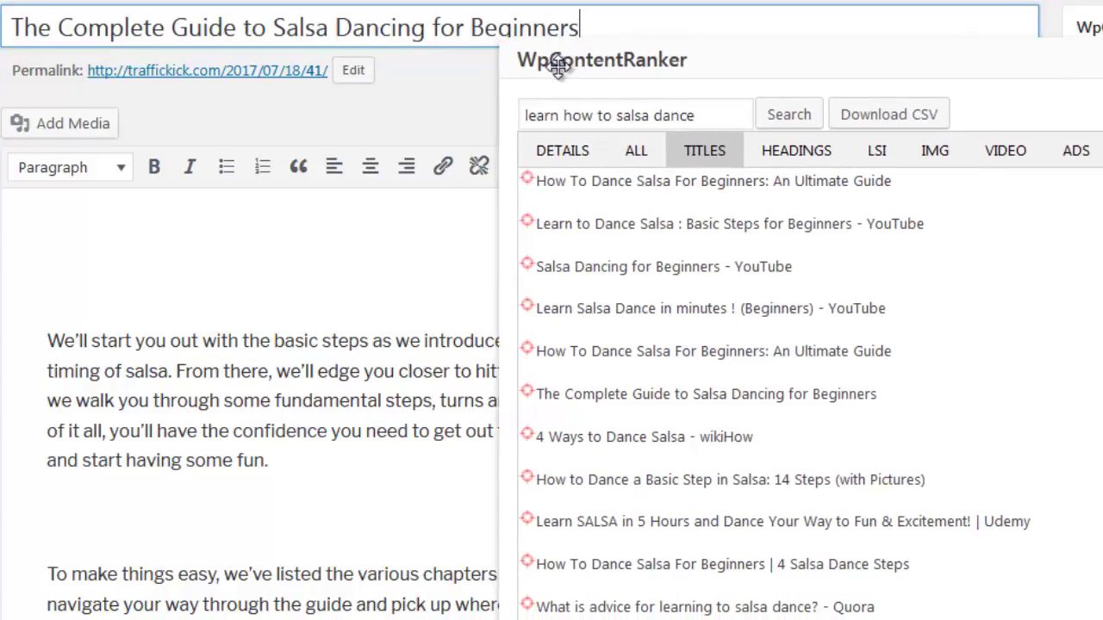
# Insert the h1 heading "Curious What It's Like To Learn Salsa With Dance Dojo?" above the first paragraph of the post.
pyautogui.click(626, 237)
pyautogui.click(785, 155)
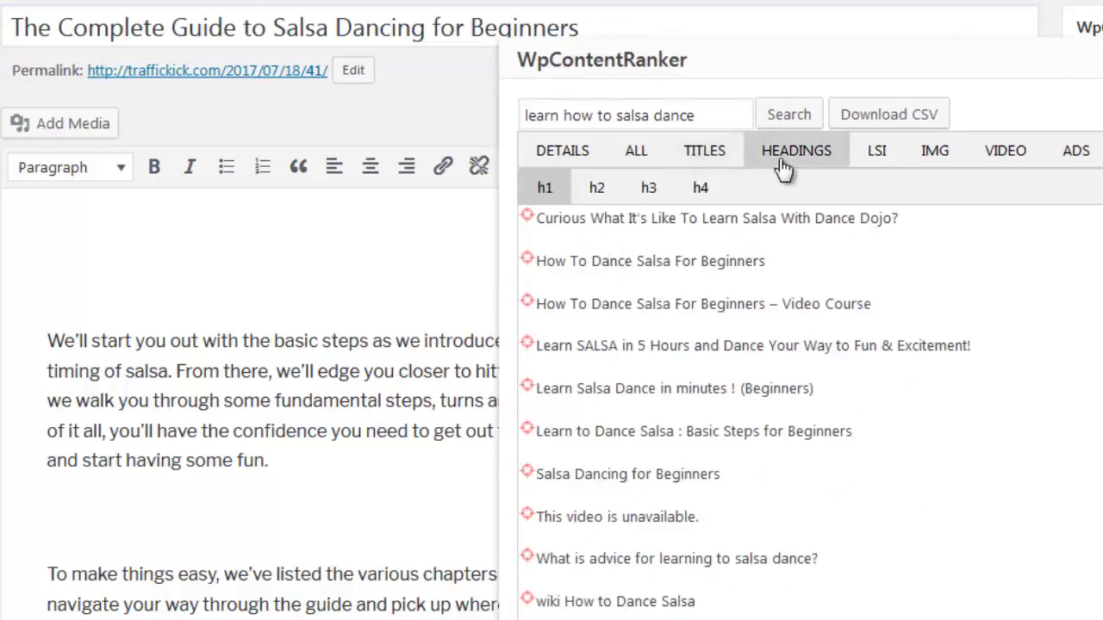
pyautogui.moveTo(532, 226); pyautogui.dragTo(255, 221)
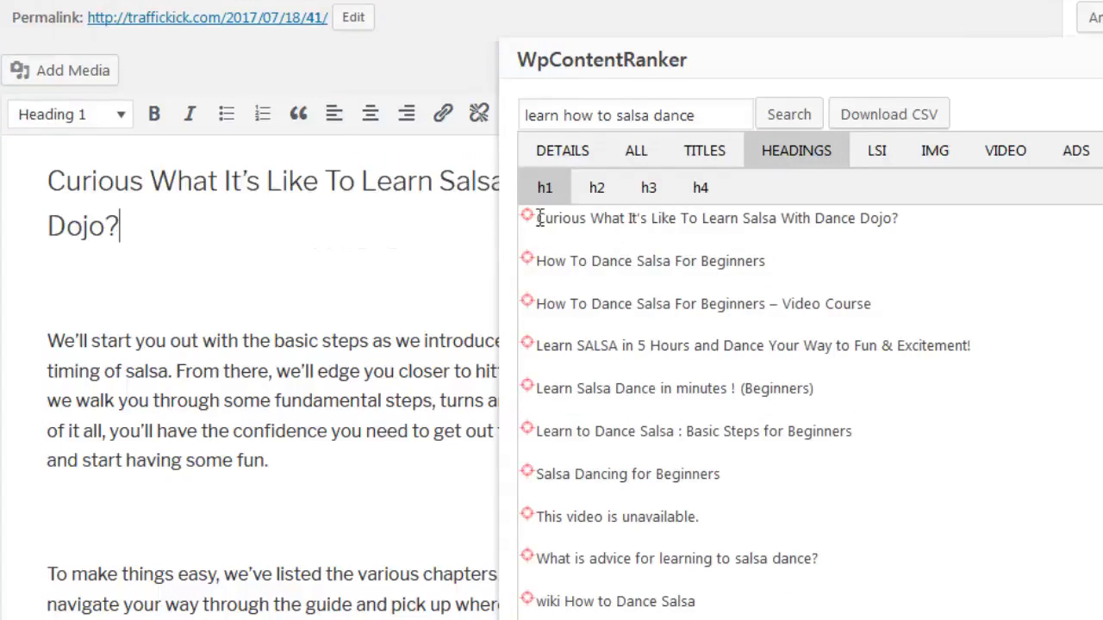
# Browse the h2 to h4 headings and insert the h2 heading "Beginner Salsa Turns" below the "To make things easy" paragraph.
pyautogui.click(596, 195)
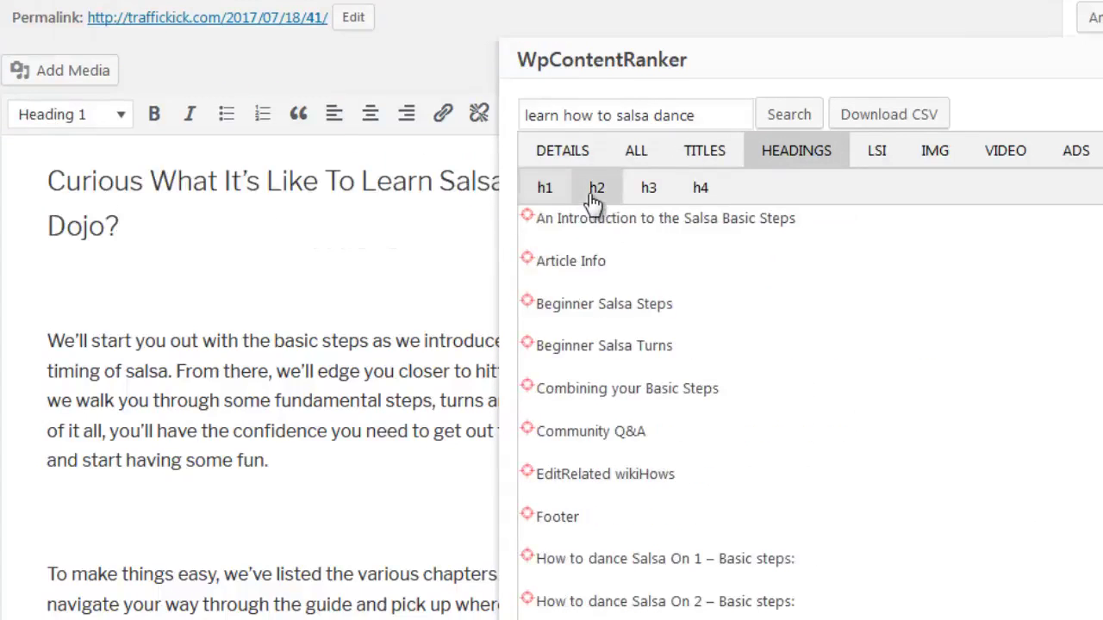
pyautogui.click(649, 196)
pyautogui.click(700, 196)
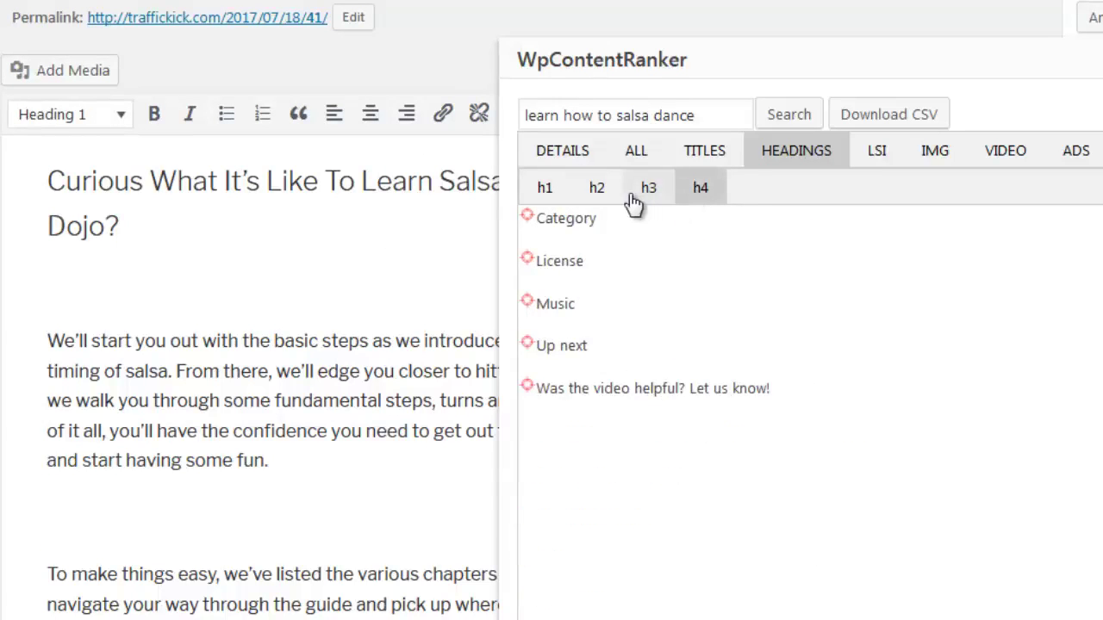
pyautogui.click(597, 195)
pyautogui.scroll(-2, 536, 276)
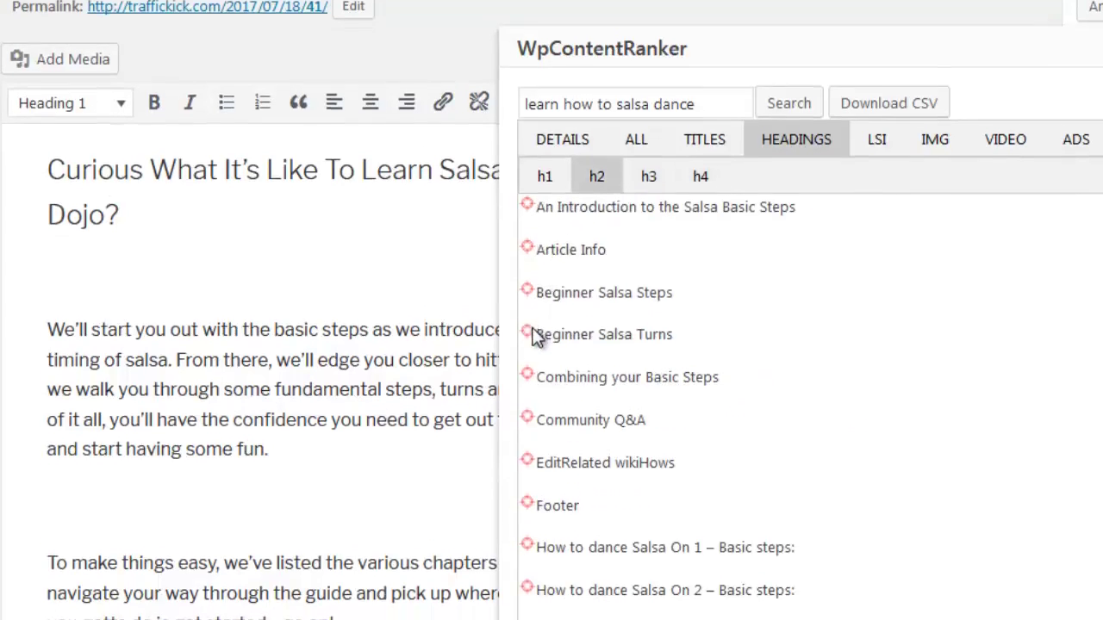
pyautogui.click(171, 543)
pyautogui.click(157, 590)
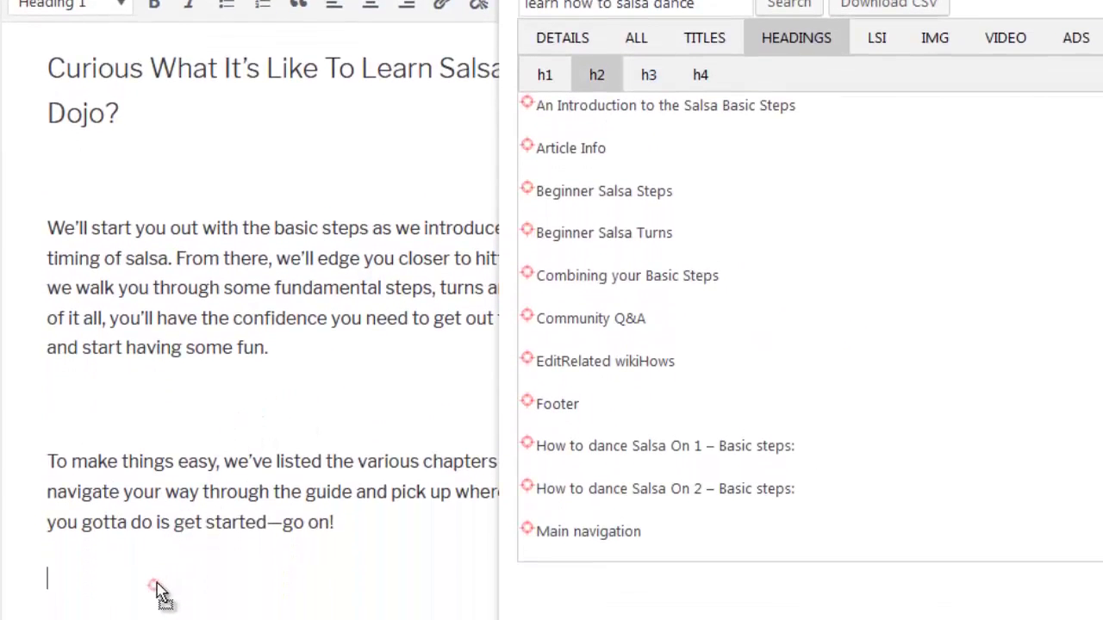
pyautogui.write('Beginner Salsa Turns')
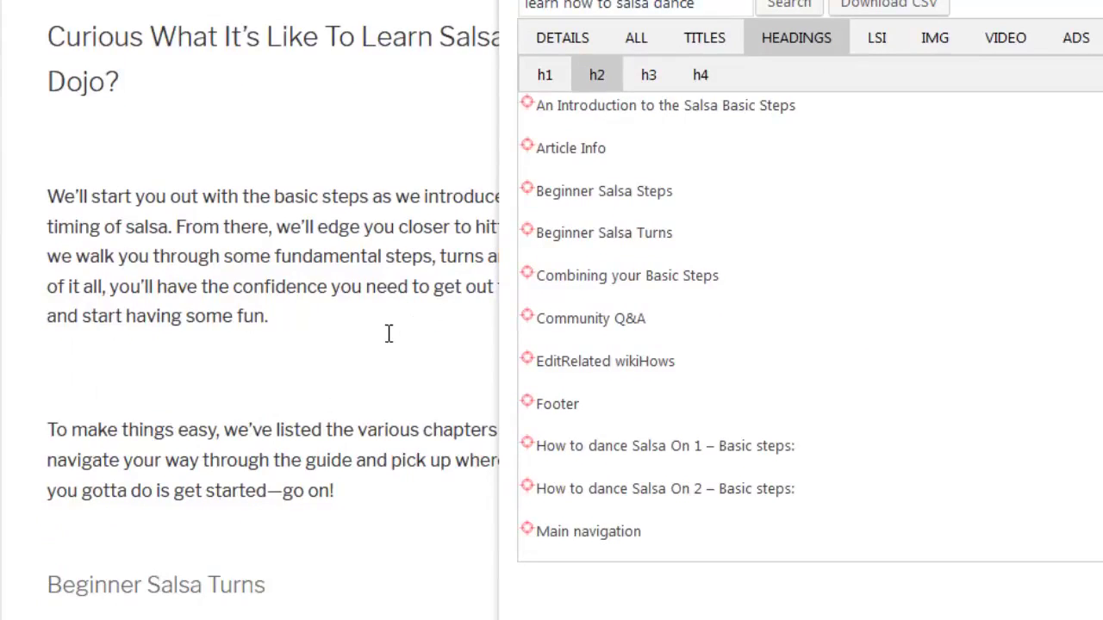
# Examine the LSI keyword lists for single keywords and two-, three- and four-word phrases.
pyautogui.scroll(3, 388, 334)
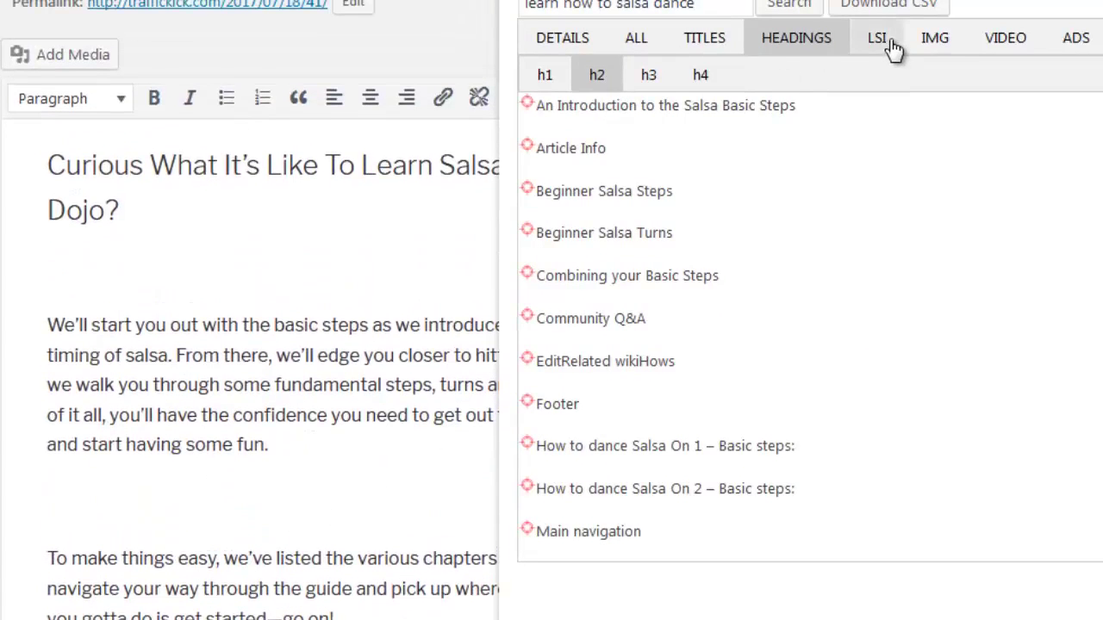
pyautogui.click(890, 44)
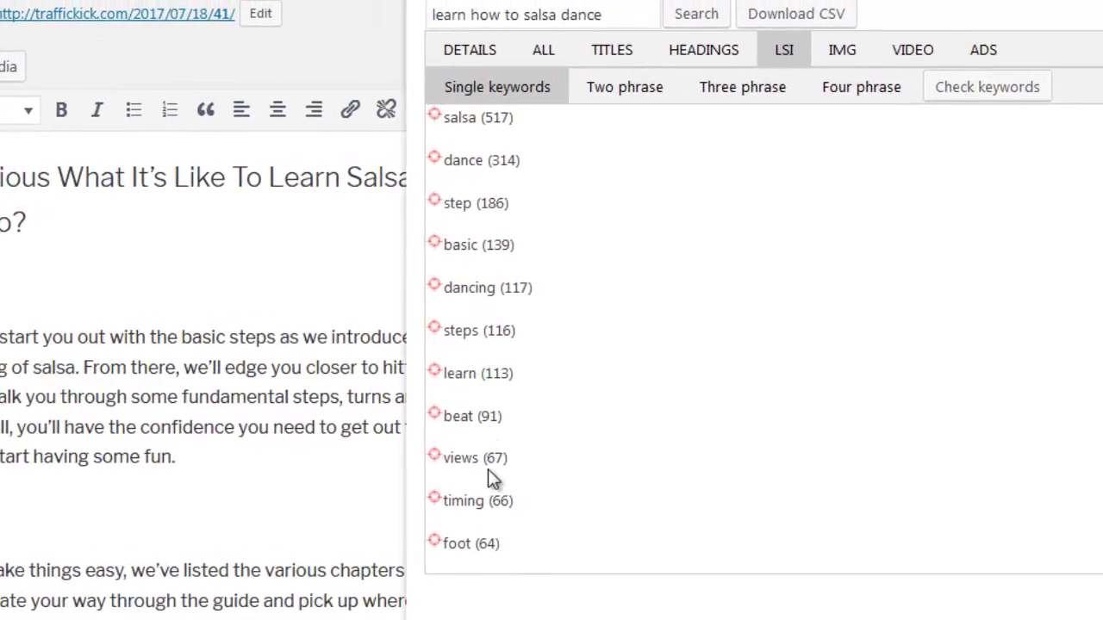
pyautogui.scroll(-5, 487, 468)
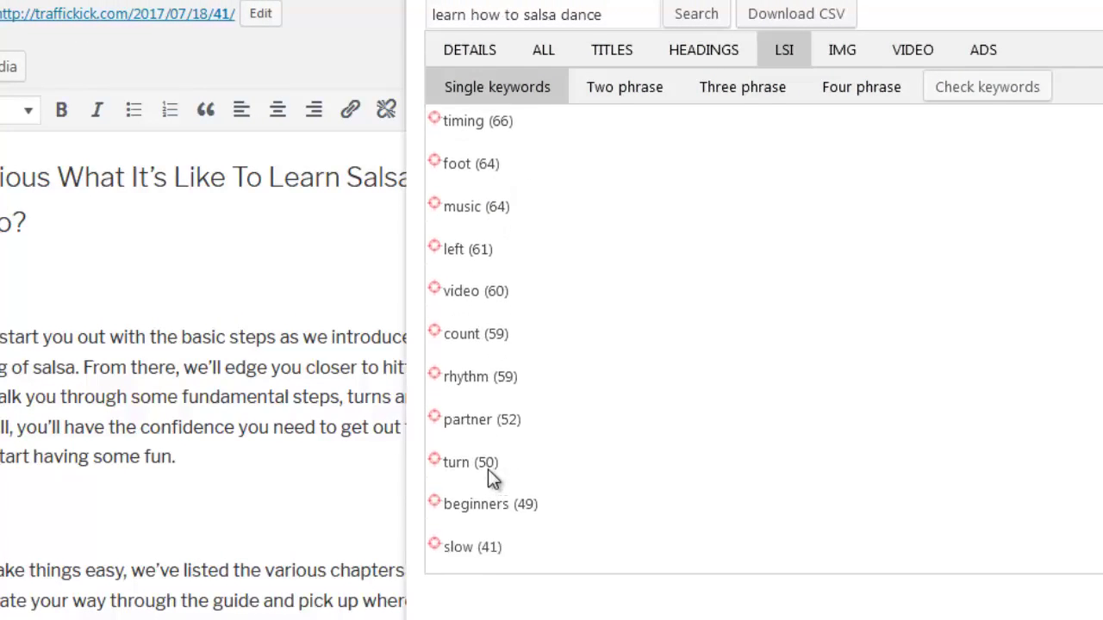
pyautogui.scroll(5, 488, 468)
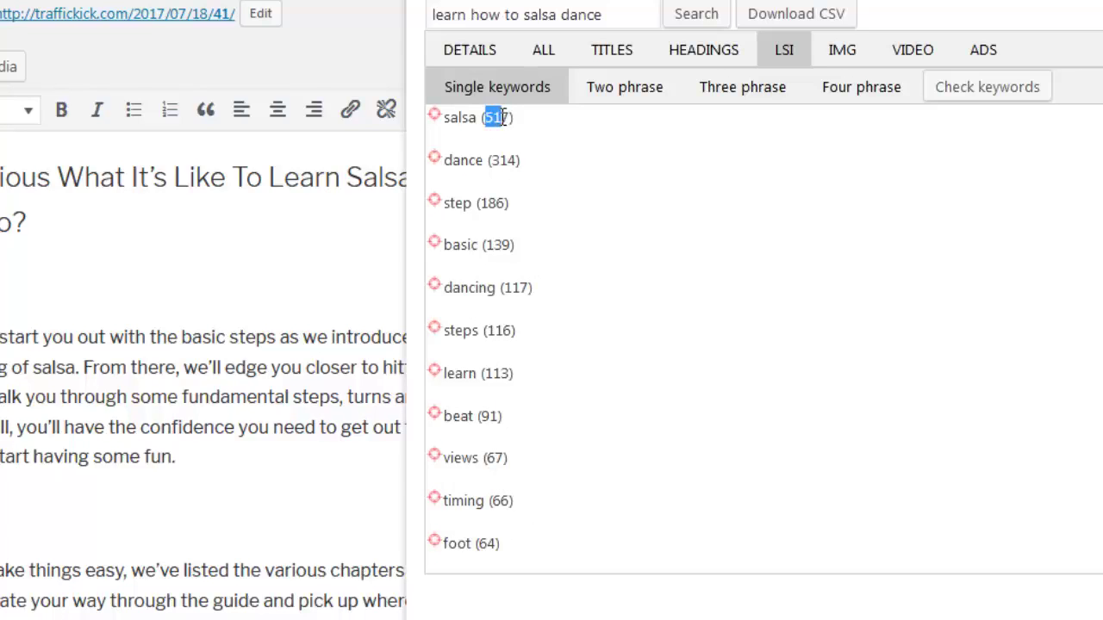
pyautogui.click(546, 137)
pyautogui.click(627, 100)
pyautogui.click(751, 97)
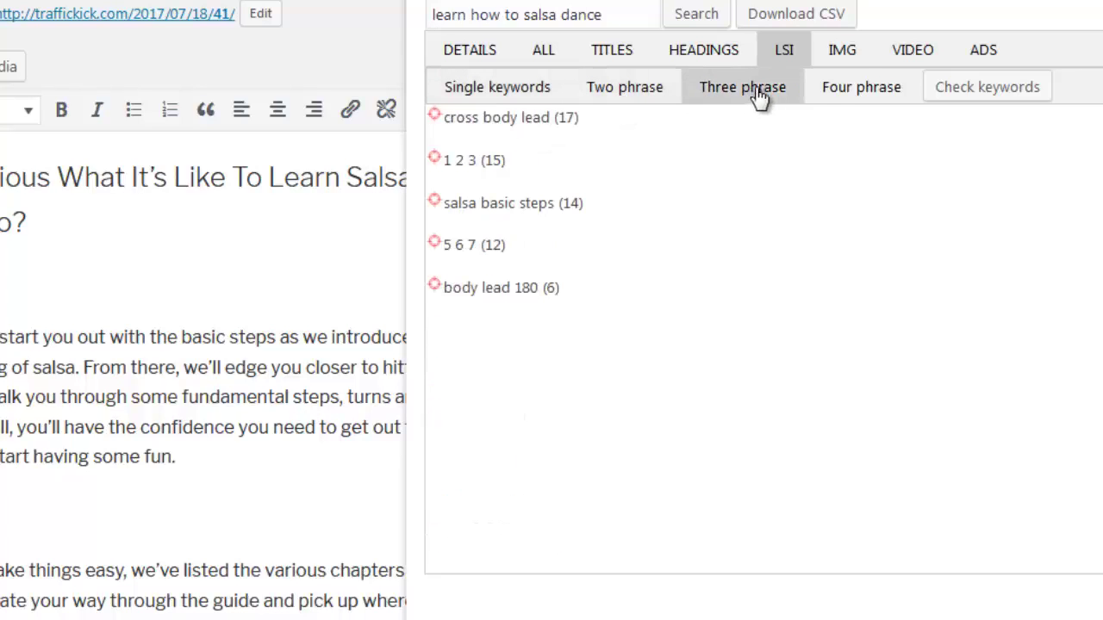
pyautogui.click(829, 98)
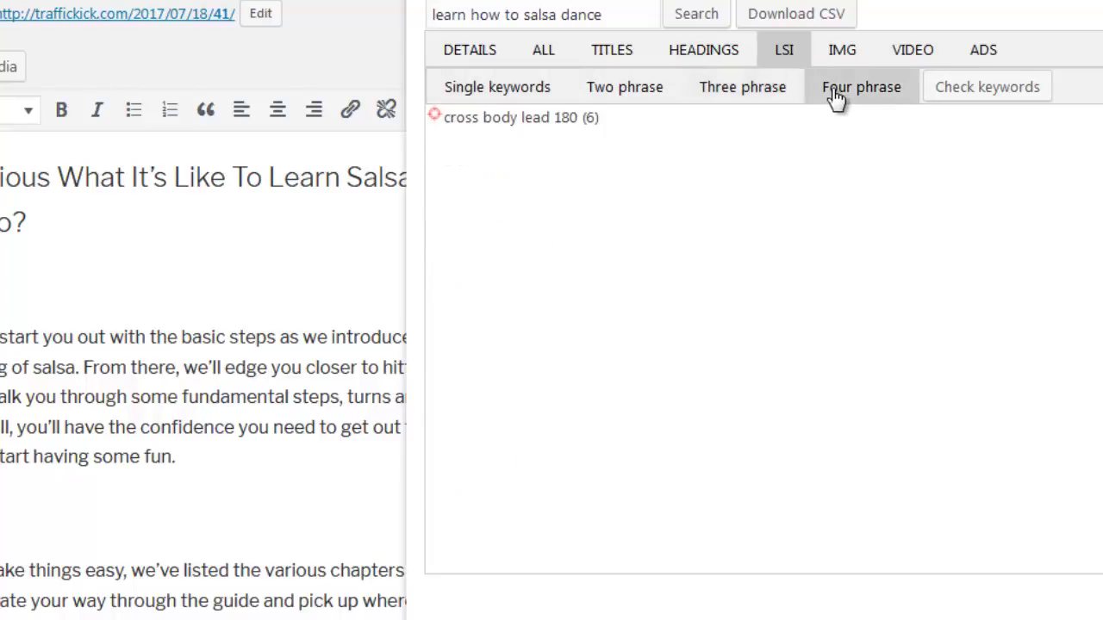
pyautogui.click(733, 97)
pyautogui.click(651, 94)
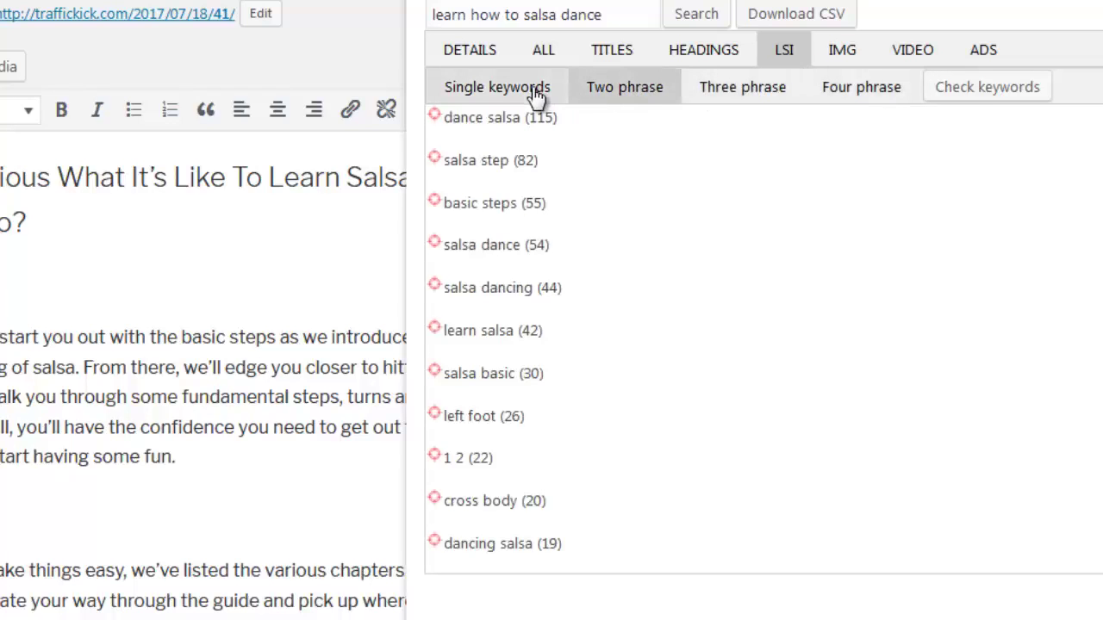
pyautogui.click(536, 97)
# Insert the two-word phrases "dance salsa" and "salsa dance" in the empty line between the two paragraphs.
pyautogui.click(601, 93)
pyautogui.moveTo(435, 121); pyautogui.dragTo(112, 541)
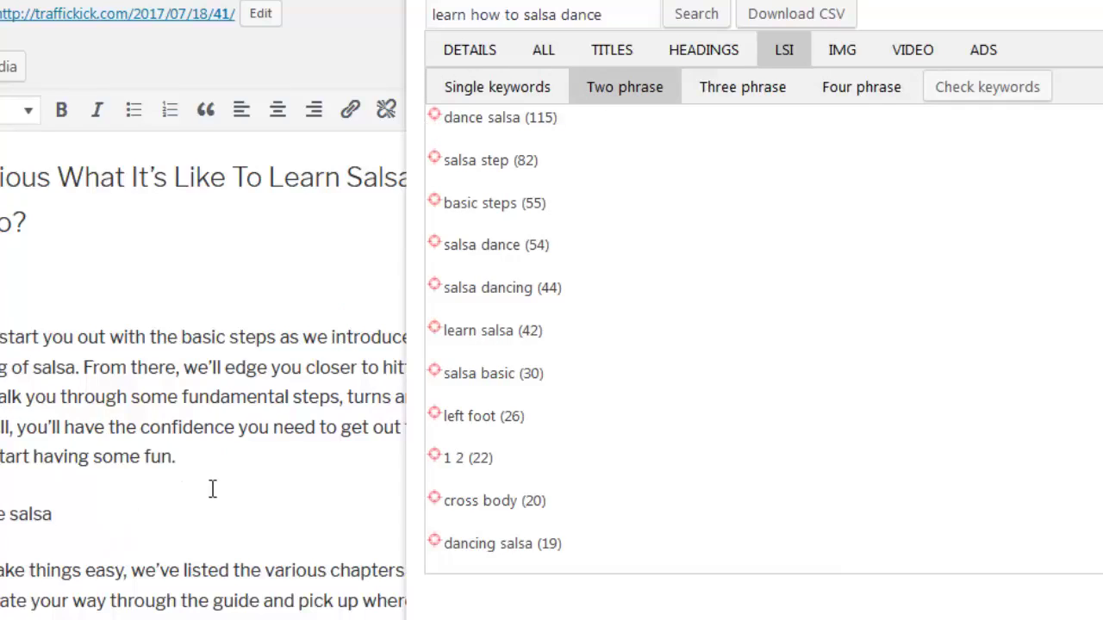
pyautogui.moveTo(438, 243); pyautogui.dragTo(191, 517)
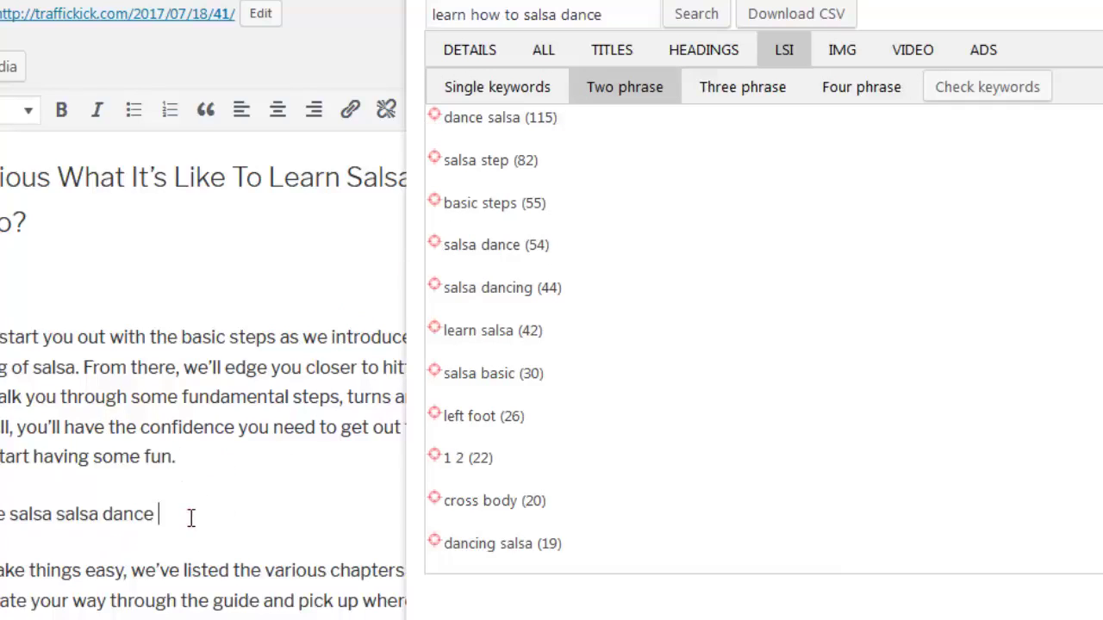
# Check which single keywords the post uses, add "step" and "beat" to the keyword line, and recheck after each addition.
pyautogui.click(509, 87)
pyautogui.click(958, 93)
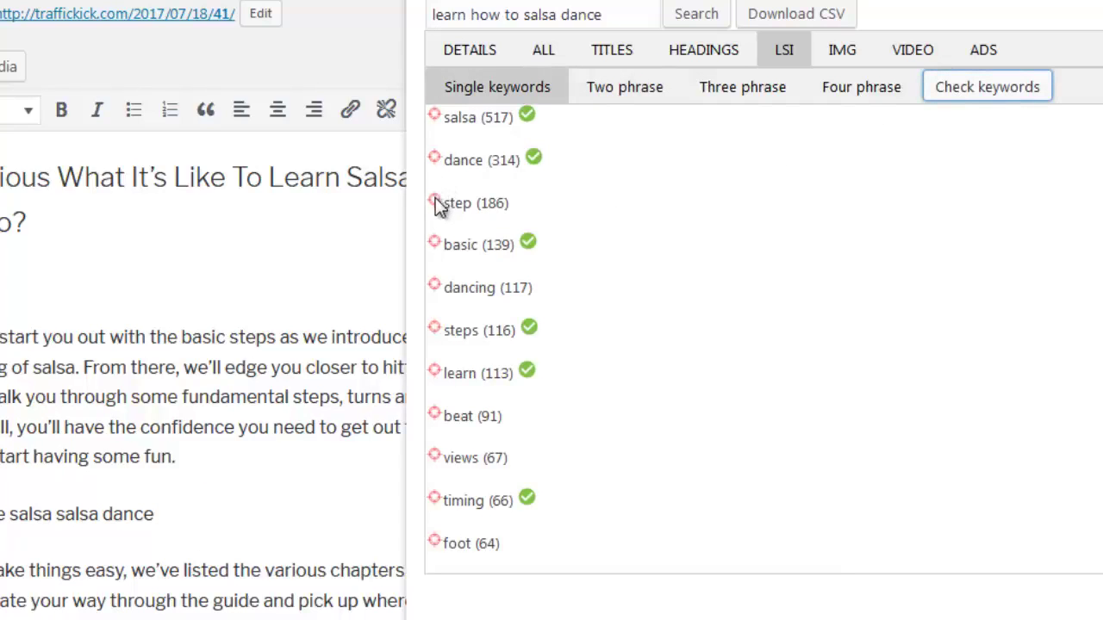
pyautogui.moveTo(435, 197); pyautogui.dragTo(236, 517)
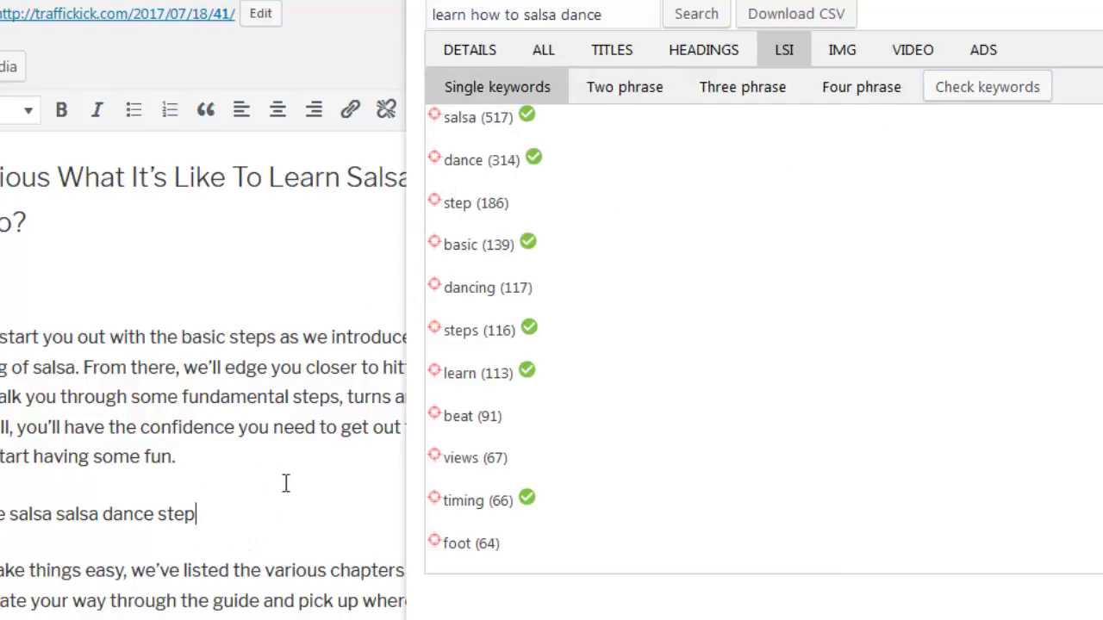
pyautogui.click(975, 93)
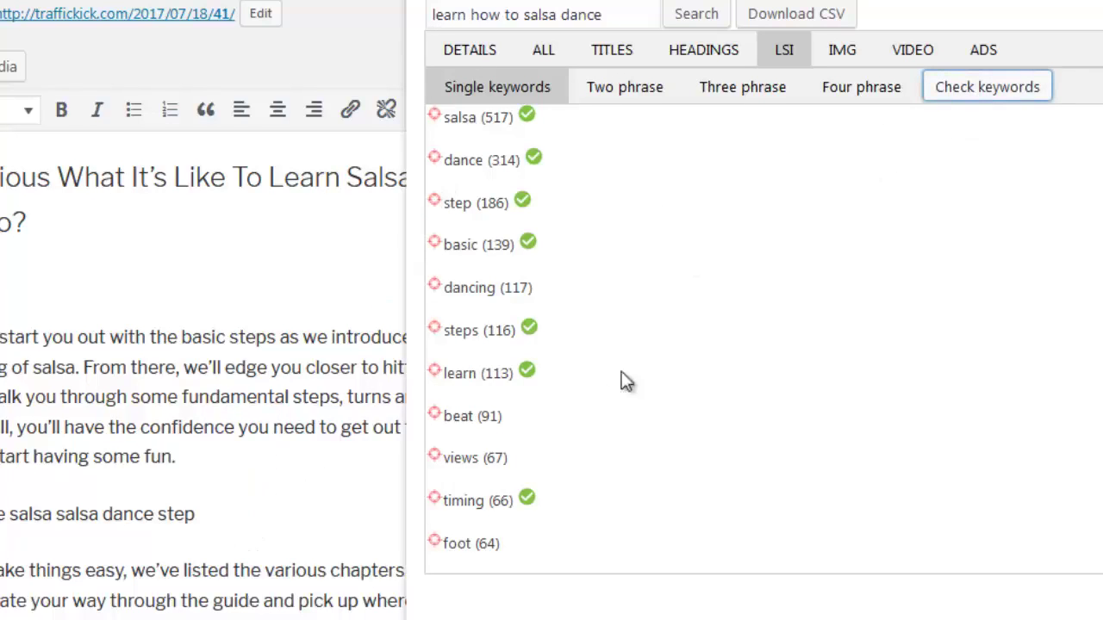
pyautogui.moveTo(430, 414); pyautogui.dragTo(327, 521)
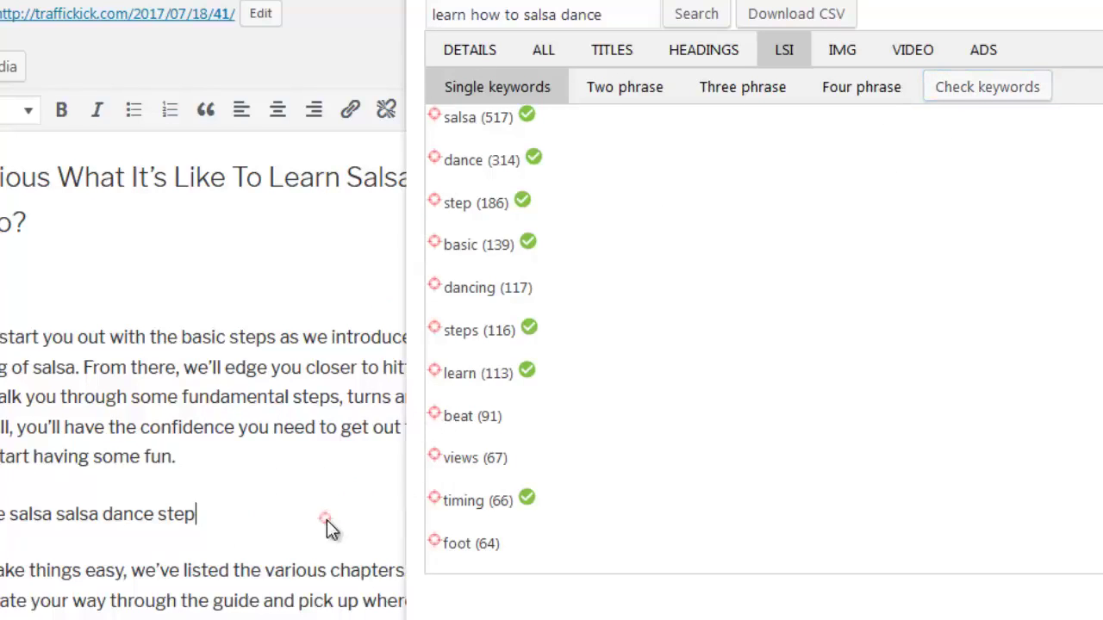
pyautogui.click(982, 91)
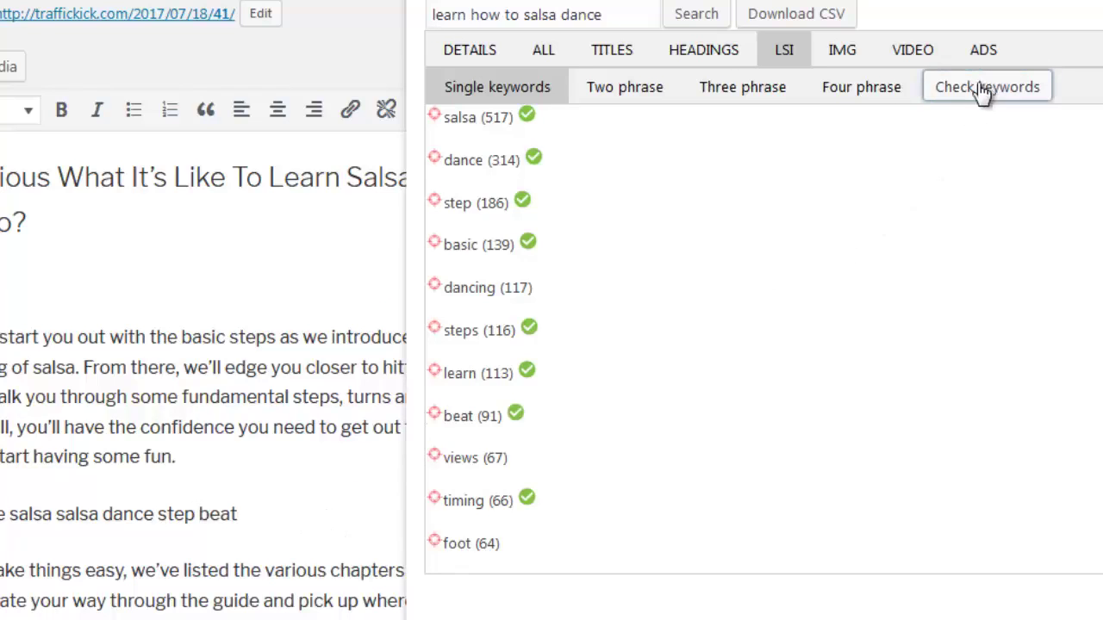
# Show the images from the top-ranking pages and delete the line of inserted keywords from the post.
pyautogui.click(866, 62)
pyautogui.moveTo(245, 523); pyautogui.dragTo(0, 515)
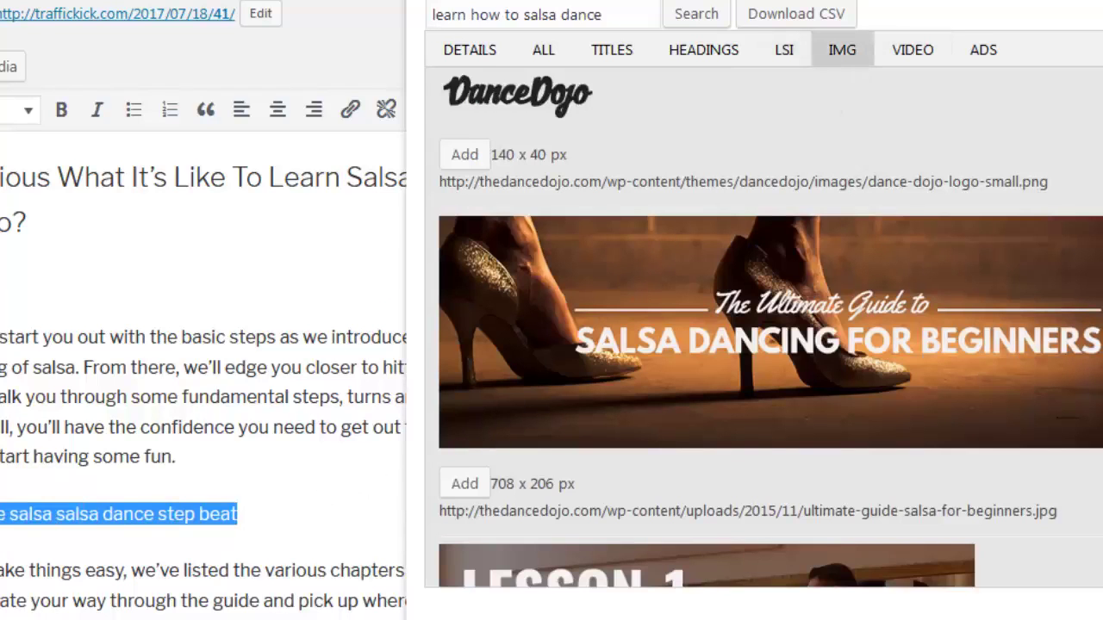
pyautogui.press('Delete')
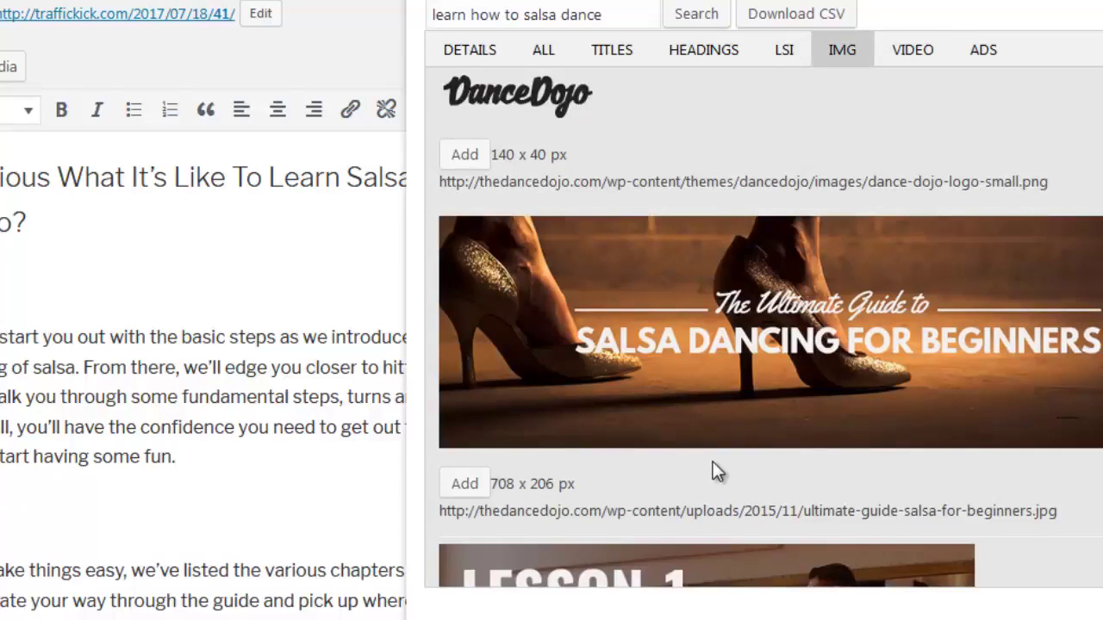
# Insert the 480 x 360 px image of a dancing couple between the two opening paragraphs, and delete it again.
pyautogui.scroll(-10, 712, 465)
pyautogui.scroll(-12, 712, 465)
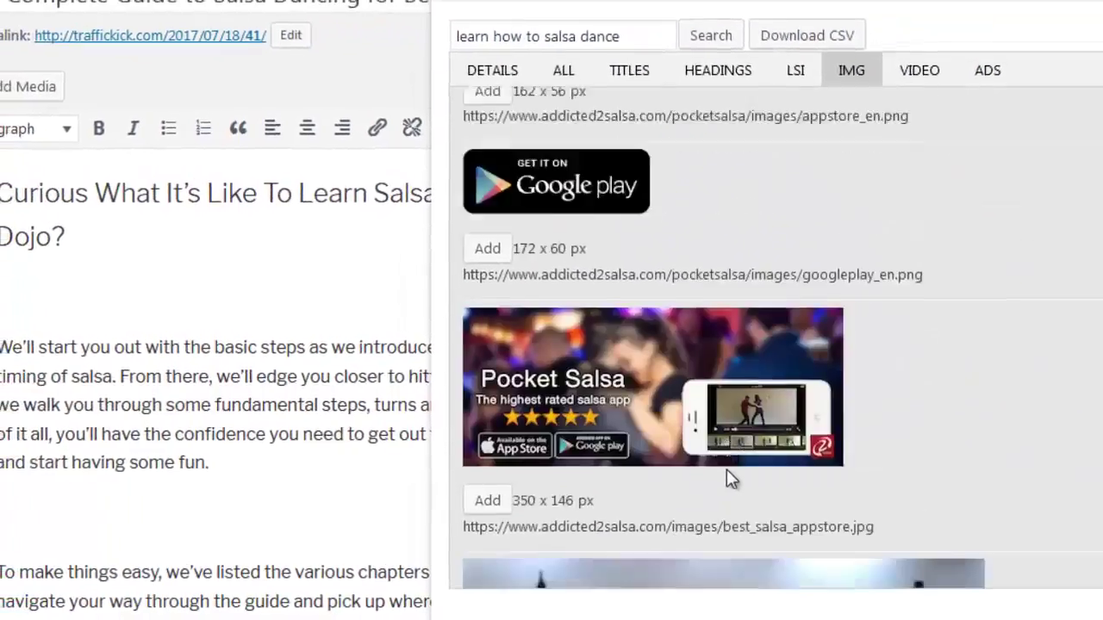
pyautogui.scroll(-5, 726, 471)
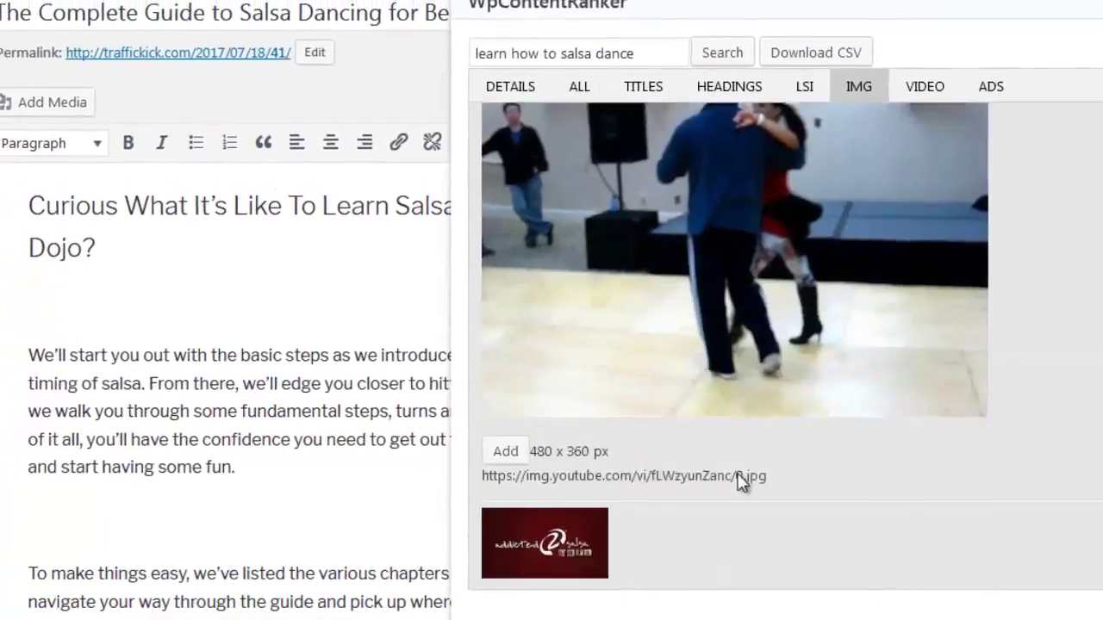
pyautogui.moveTo(717, 439); pyautogui.dragTo(186, 551)
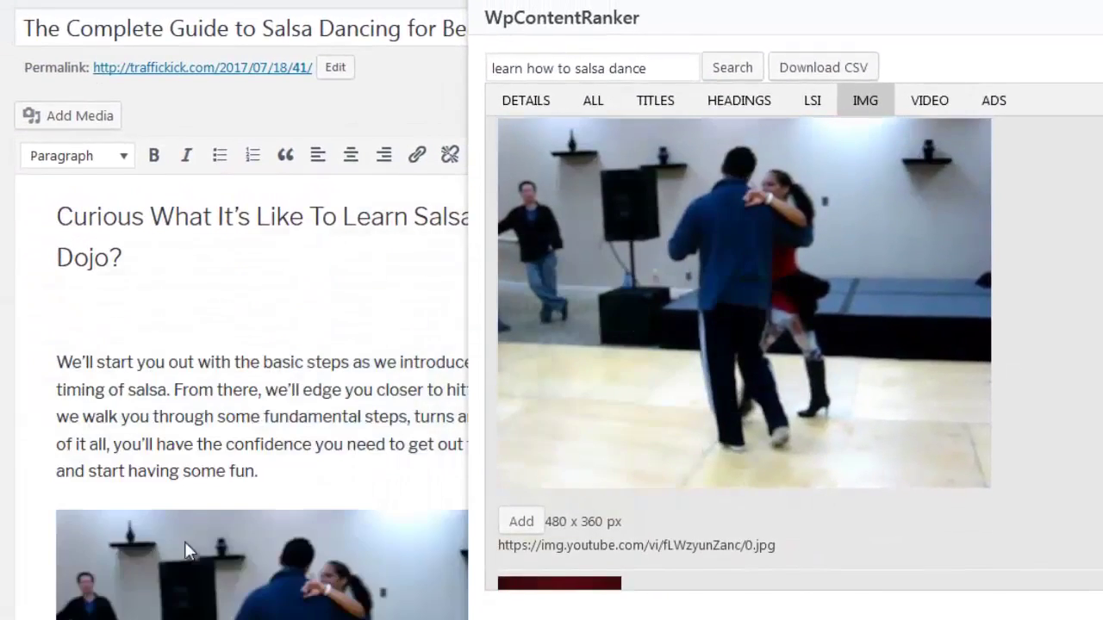
pyautogui.scroll(-3, 248, 544)
pyautogui.click(289, 517)
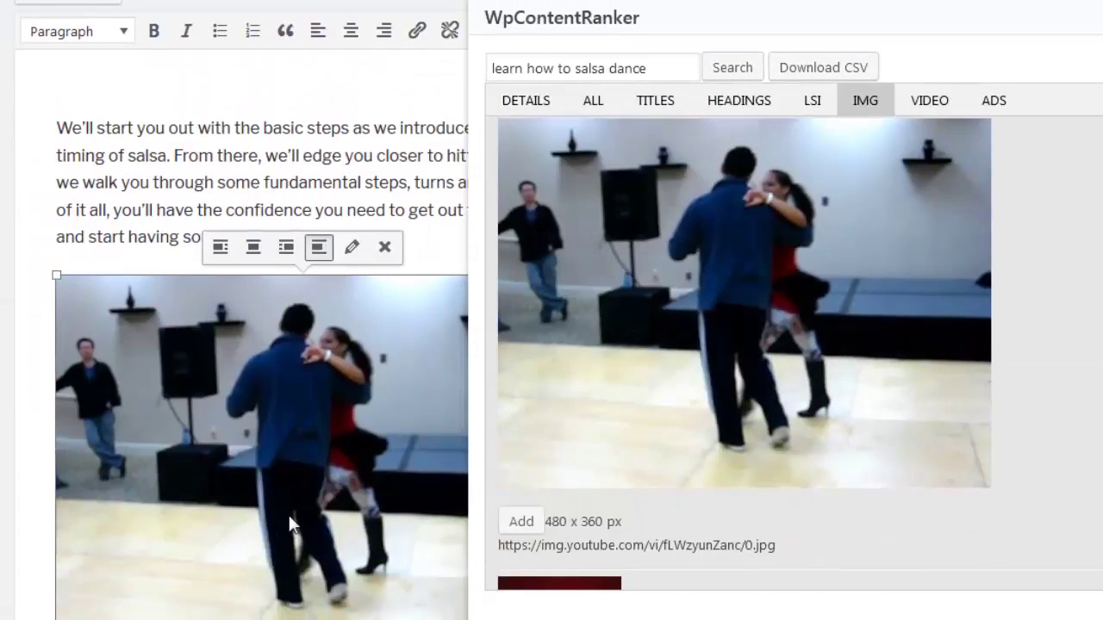
pyautogui.press('Delete')
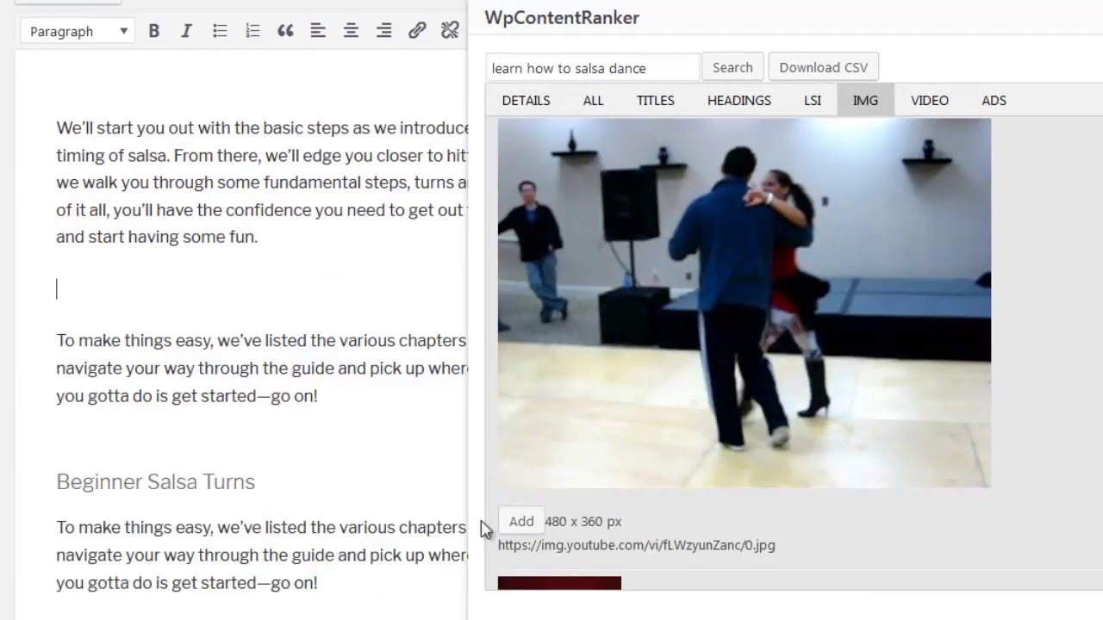
# Add the 480 x 360 px dancing couple image in the empty line between the two opening paragraphs.
pyautogui.click(526, 526)
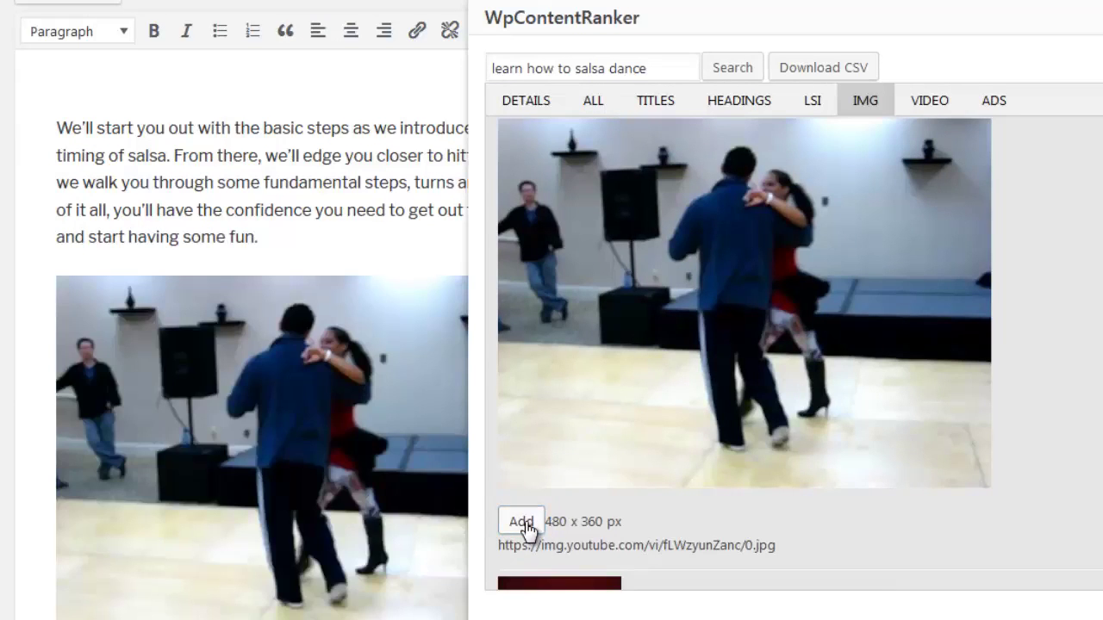
pyautogui.click(369, 497)
pyautogui.scroll(-5, 369, 497)
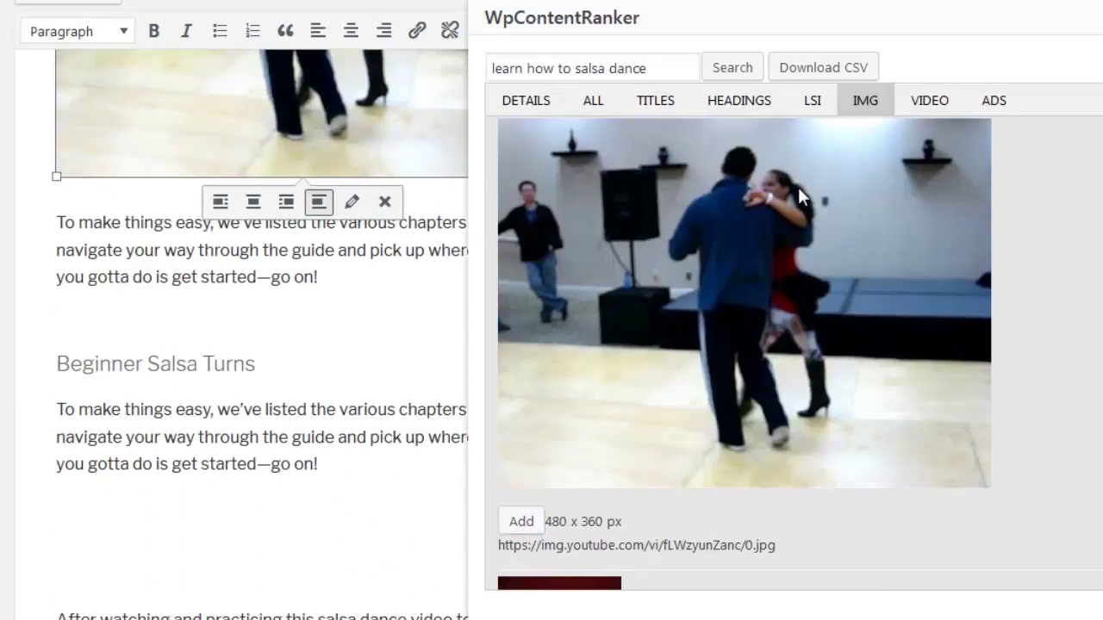
# Insert the video "Learn to Dance - Salsa Basic Steps & Bonus Demo Dance" below the paragraph under "Beginner Salsa Turns".
pyautogui.click(929, 113)
pyautogui.scroll(-10, 734, 355)
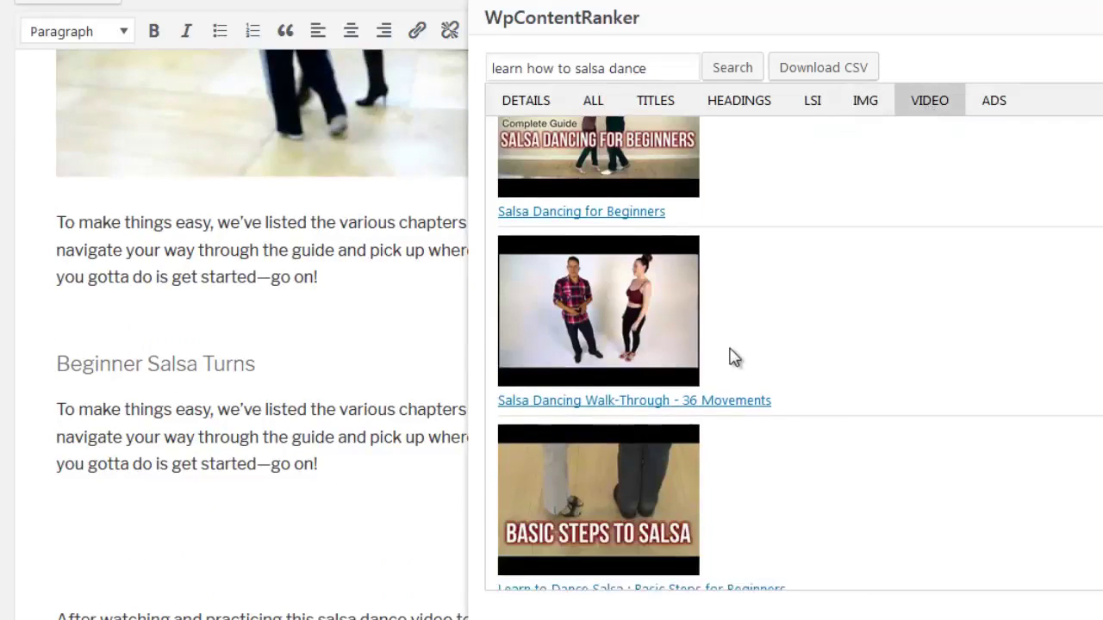
pyautogui.scroll(-5, 732, 358)
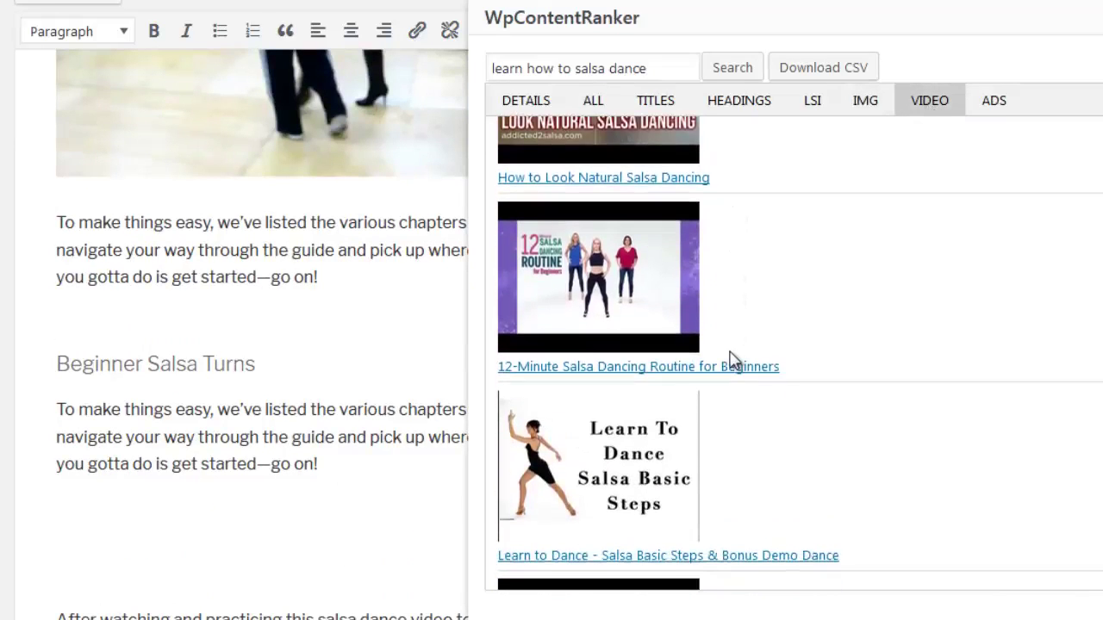
pyautogui.moveTo(656, 245); pyautogui.dragTo(178, 525)
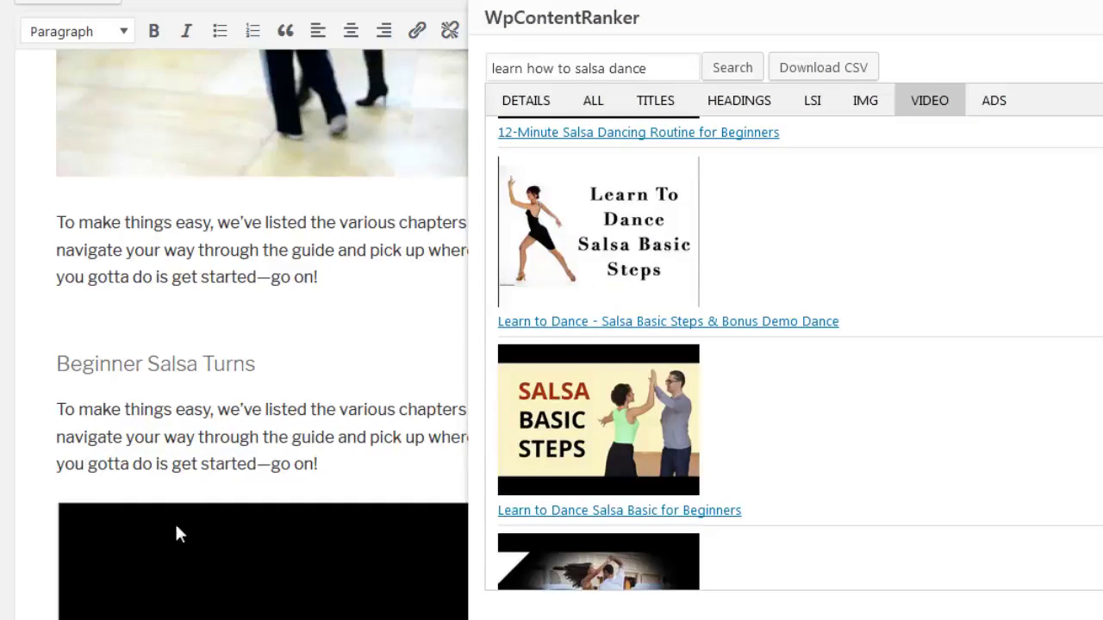
# Insert the video "Learn to Dance Salsa Basic for Beginners" below the post's last paragraph.
pyautogui.scroll(10, 256, 473)
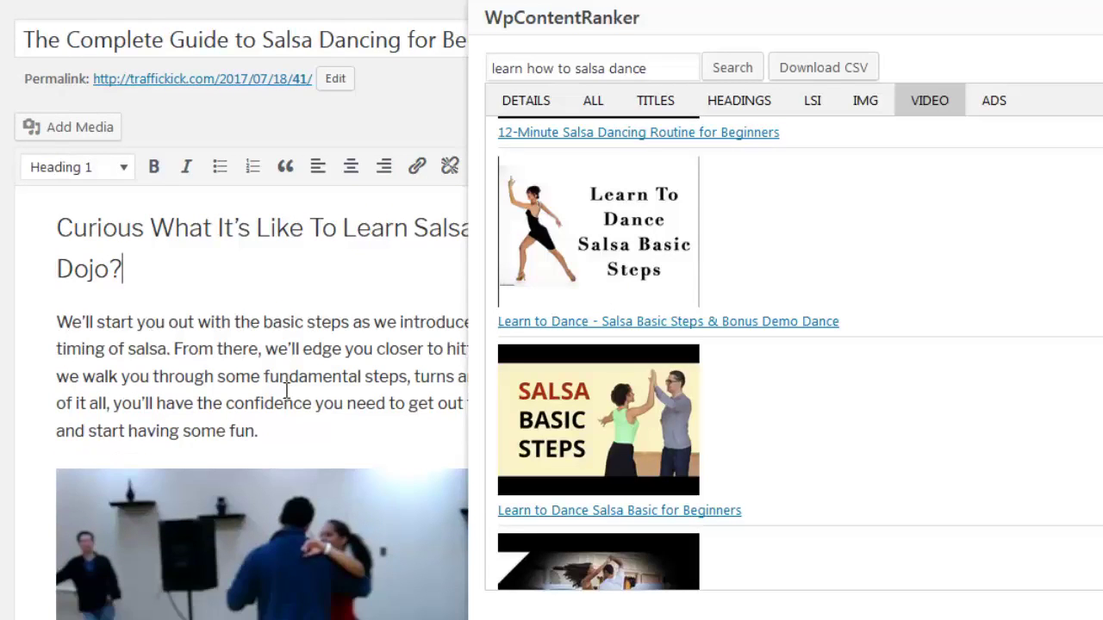
pyautogui.scroll(-10, 289, 401)
pyautogui.scroll(-5, 290, 405)
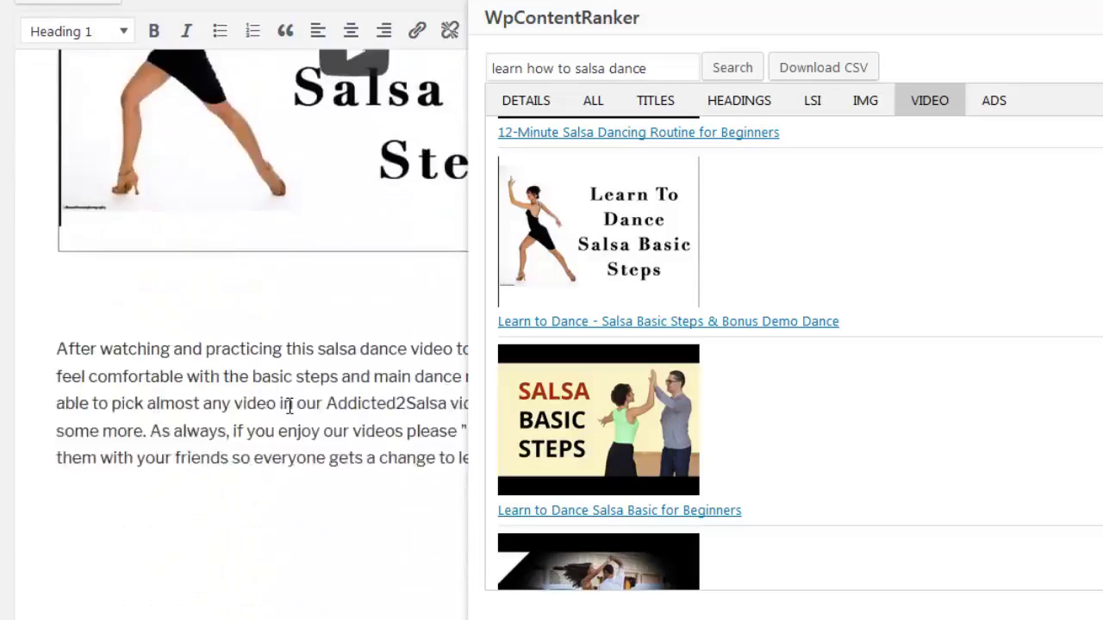
pyautogui.moveTo(602, 425); pyautogui.dragTo(256, 312)
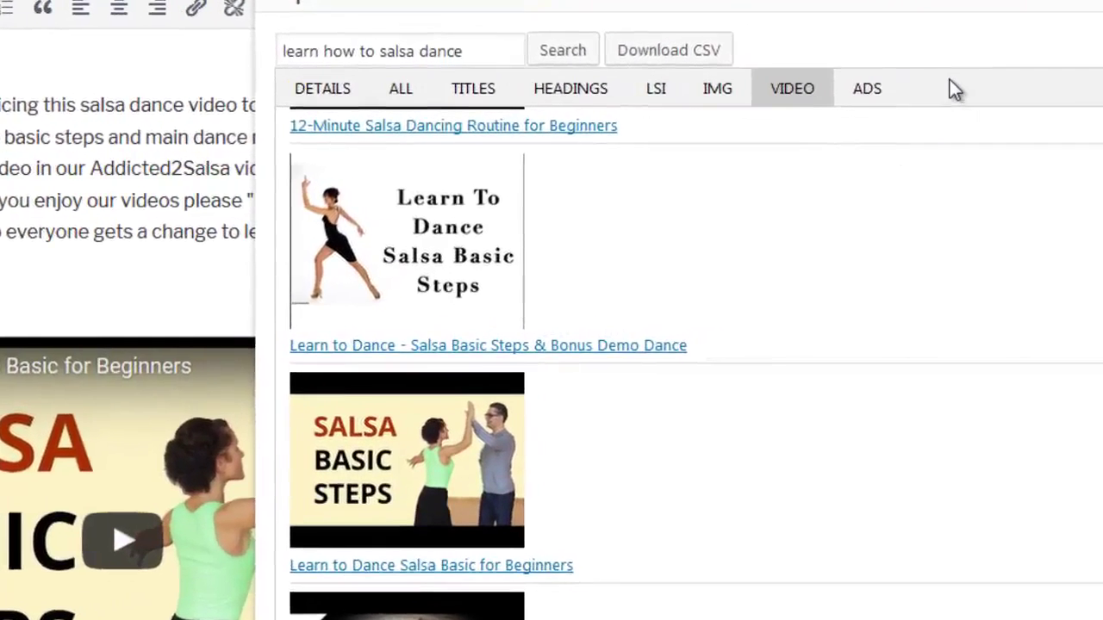
# Show the ads found for the search phrase and close the WpContentRanker window.
pyautogui.click(935, 96)
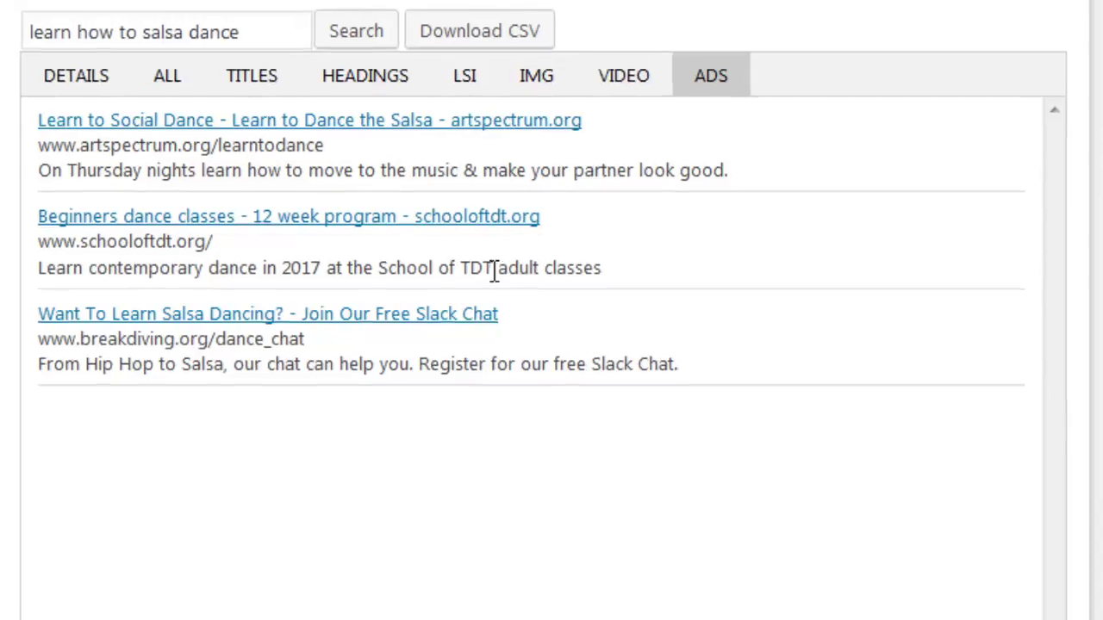
pyautogui.moveTo(574, 10); pyautogui.dragTo(491, 69)
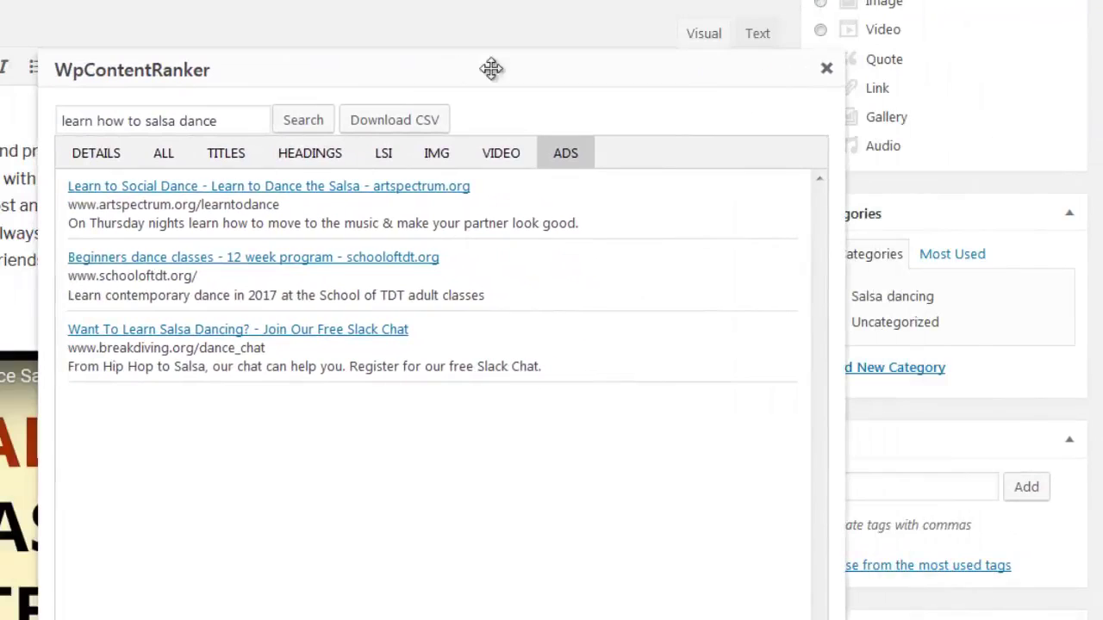
pyautogui.click(828, 69)
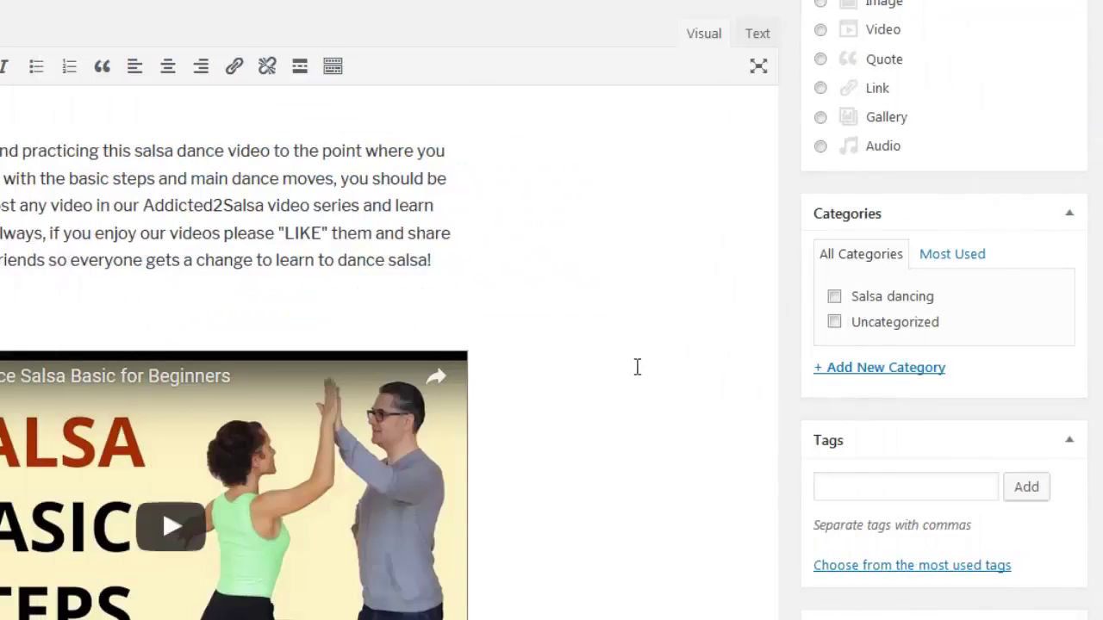
# Reopen the WpContentRanker analysis, close it and open it once more to check that the search results are kept.
pyautogui.scroll(15, 637, 367)
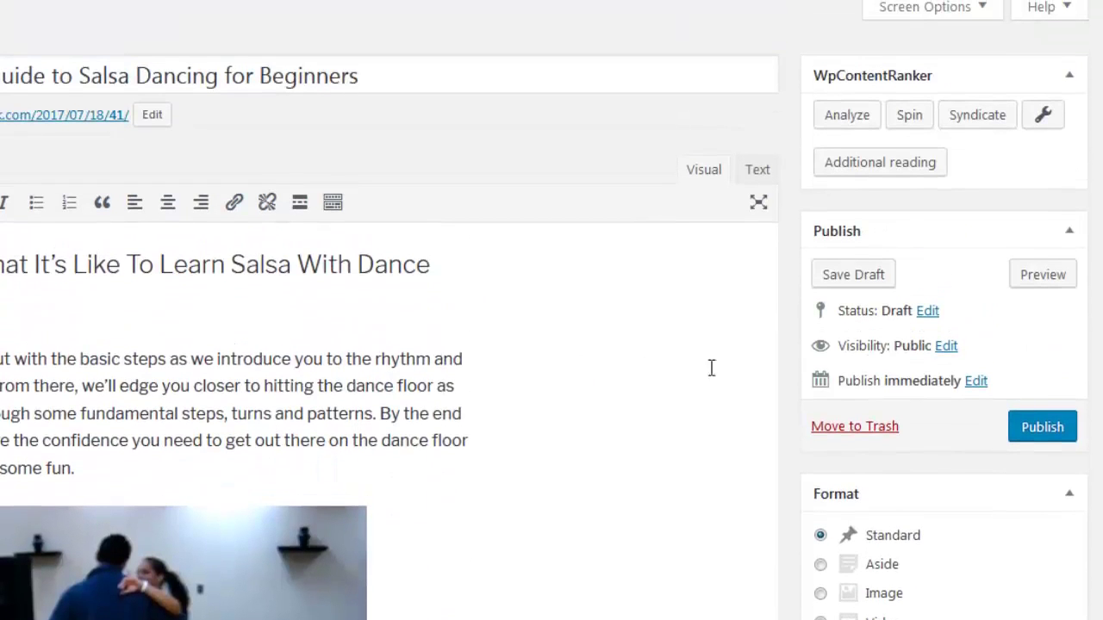
pyautogui.click(858, 118)
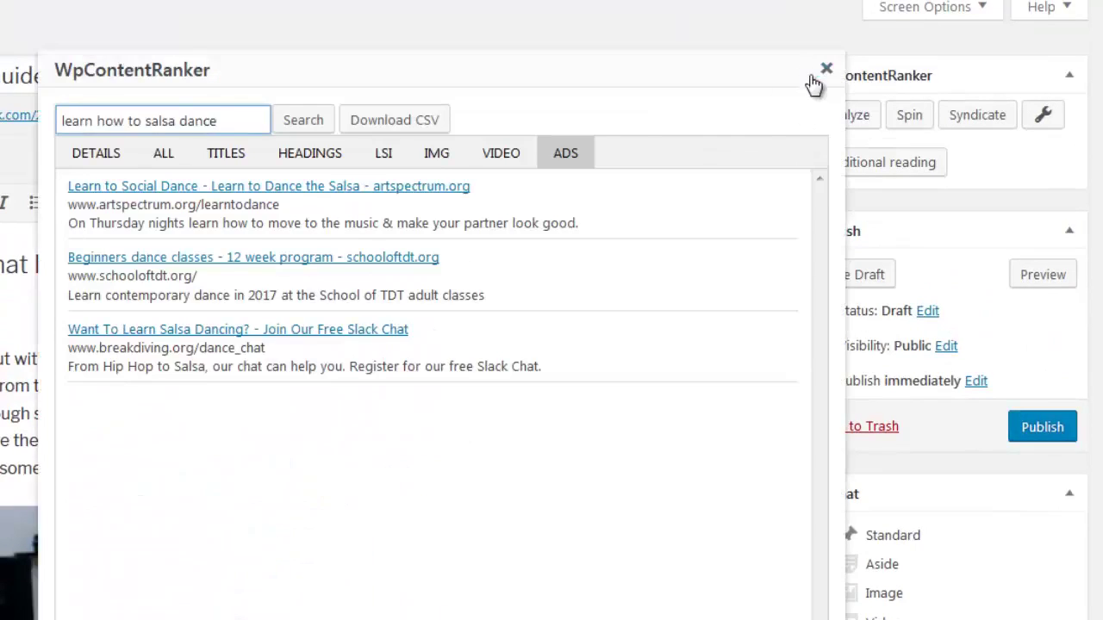
pyautogui.click(823, 70)
pyautogui.click(866, 100)
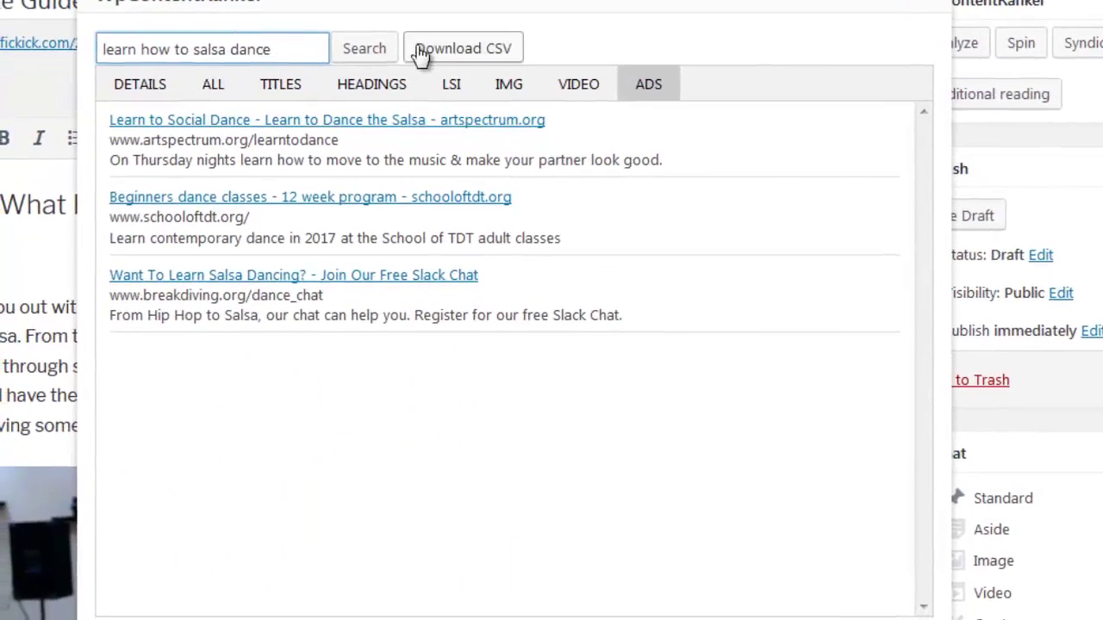
pyautogui.click(259, 49)
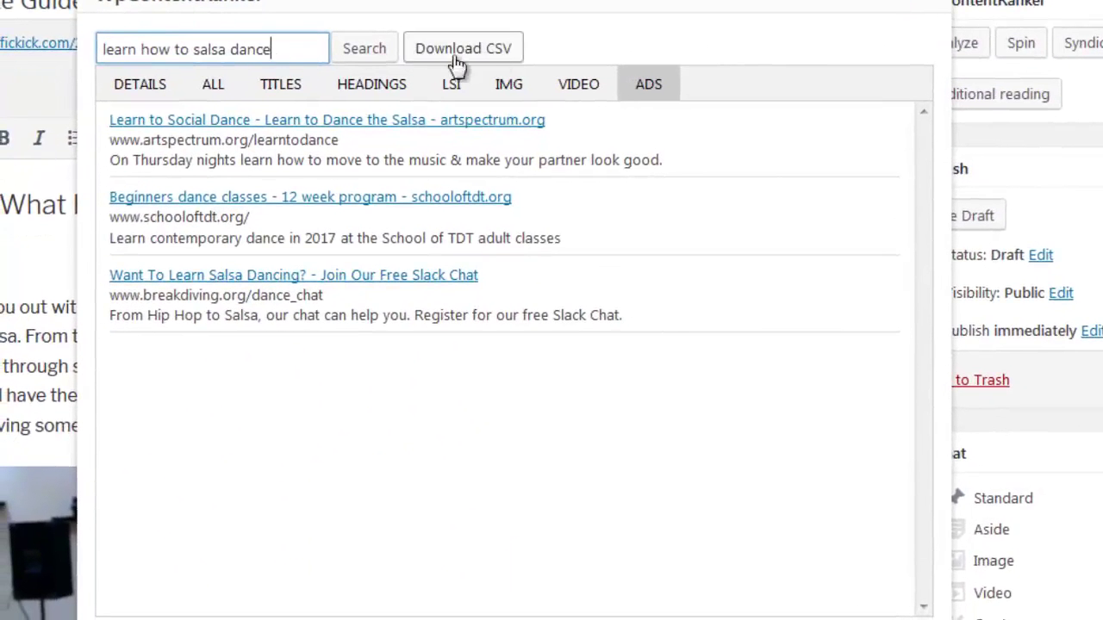
# Review the stored video, image, LSI, heading, title, full-text and details results, and close the analysis window.
pyautogui.click(562, 86)
pyautogui.click(519, 93)
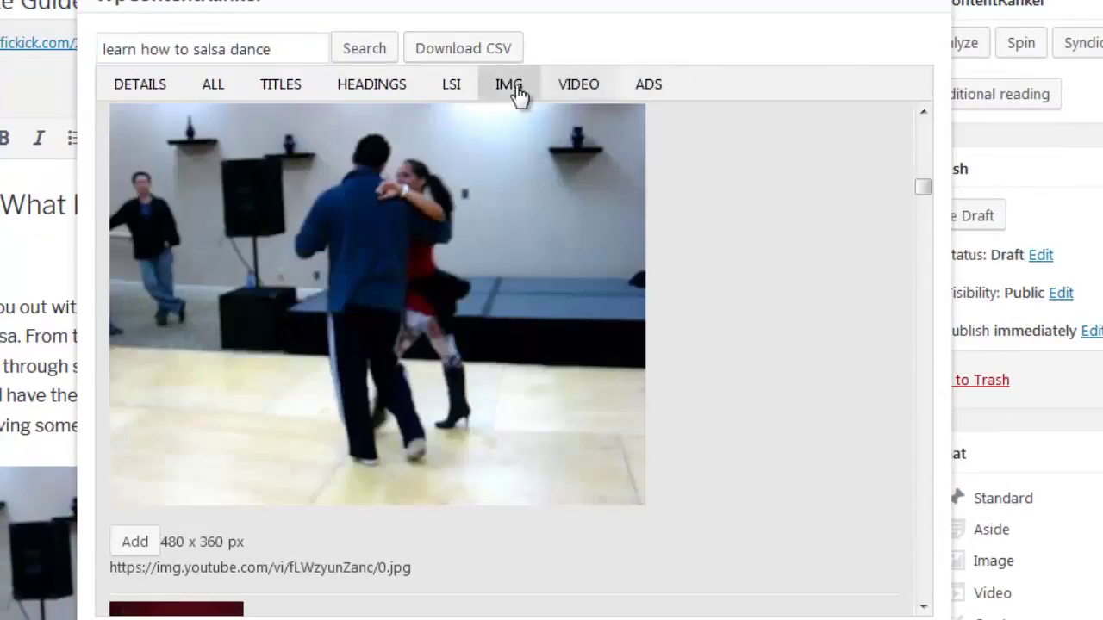
pyautogui.click(463, 90)
pyautogui.click(380, 90)
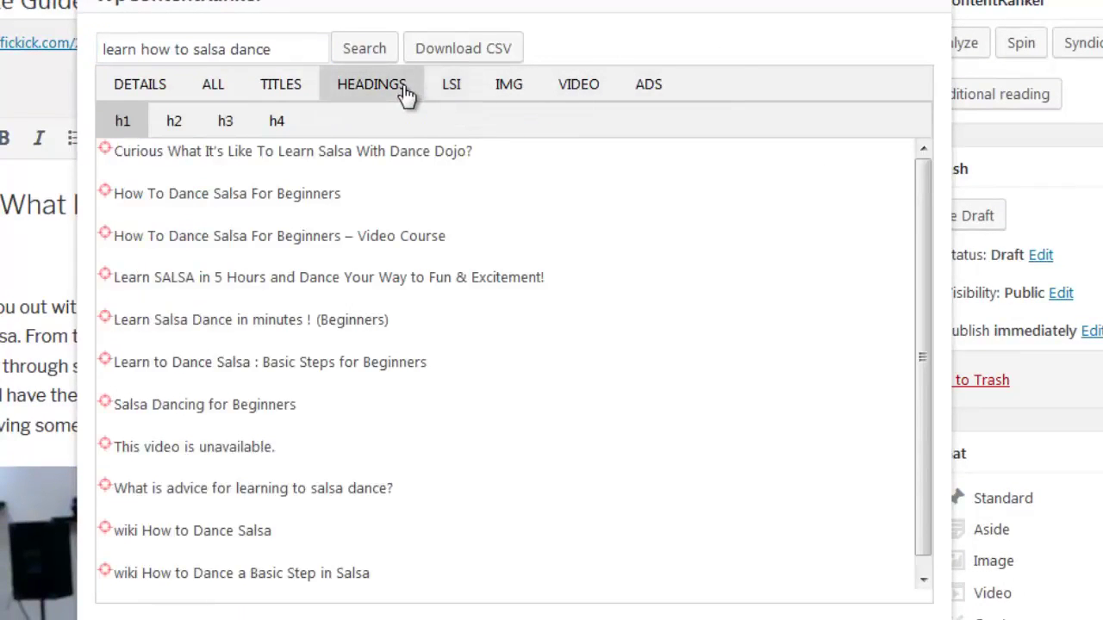
pyautogui.click(306, 93)
pyautogui.click(214, 91)
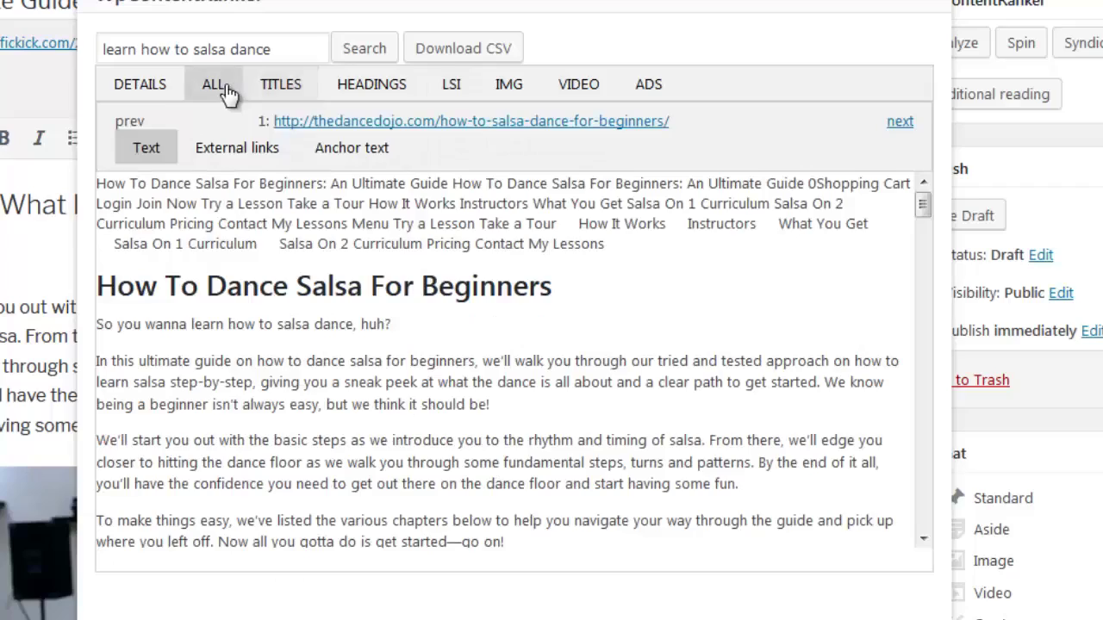
pyautogui.click(164, 93)
pyautogui.scroll(-6, 303, 289)
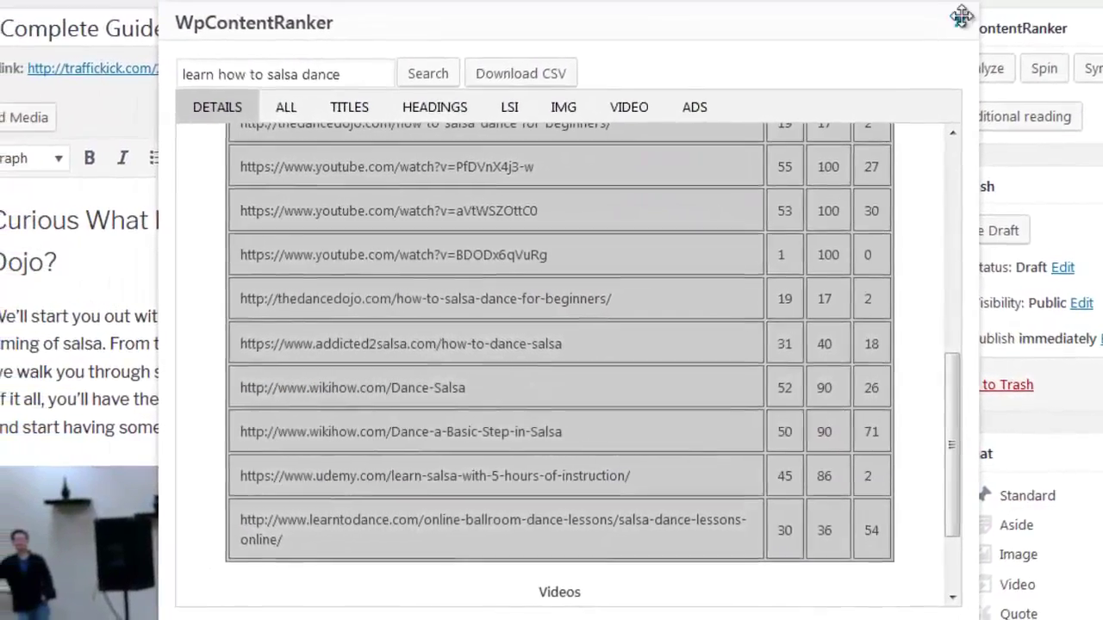
pyautogui.click(962, 15)
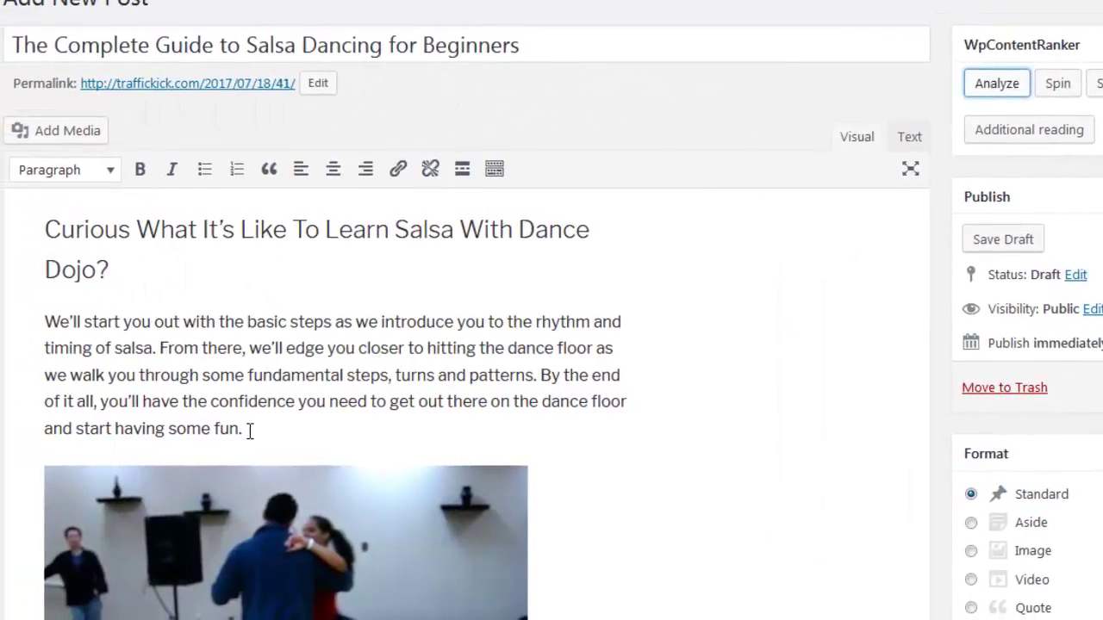
# Spin the text of the opening paragraph and of the paragraph directly below the dancing couple image.
pyautogui.moveTo(244, 429); pyautogui.dragTo(55, 323)
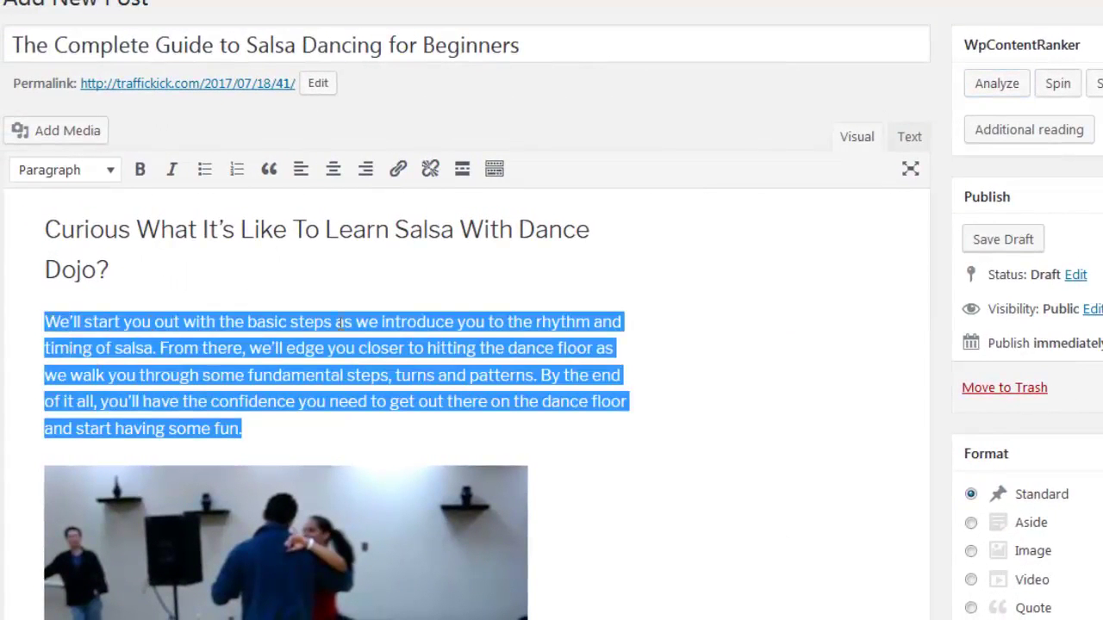
pyautogui.click(1060, 87)
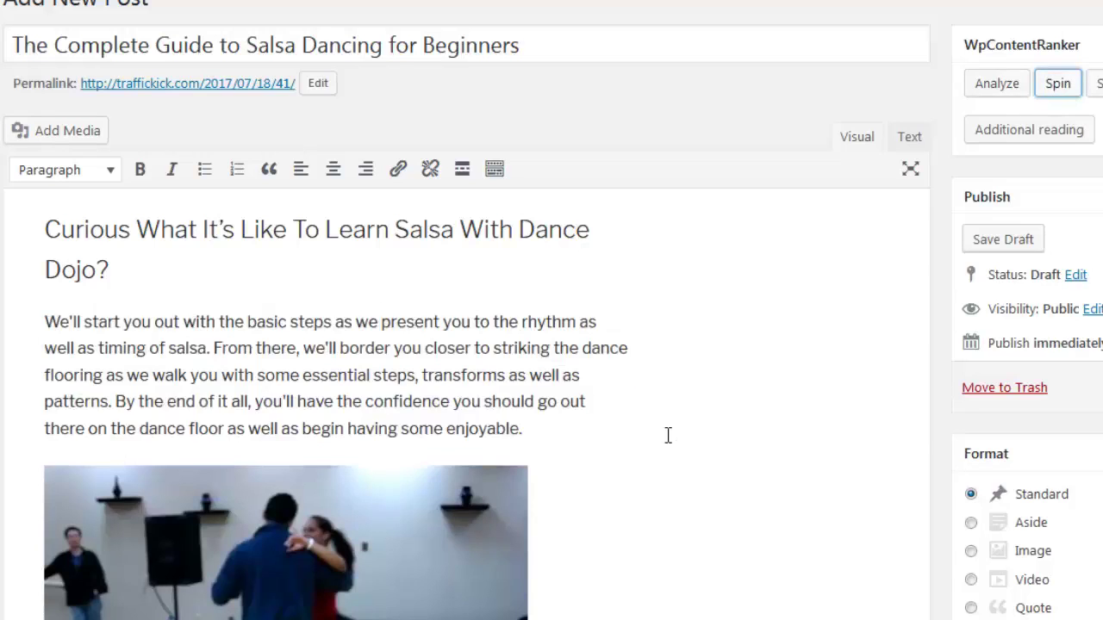
pyautogui.scroll(-5, 669, 437)
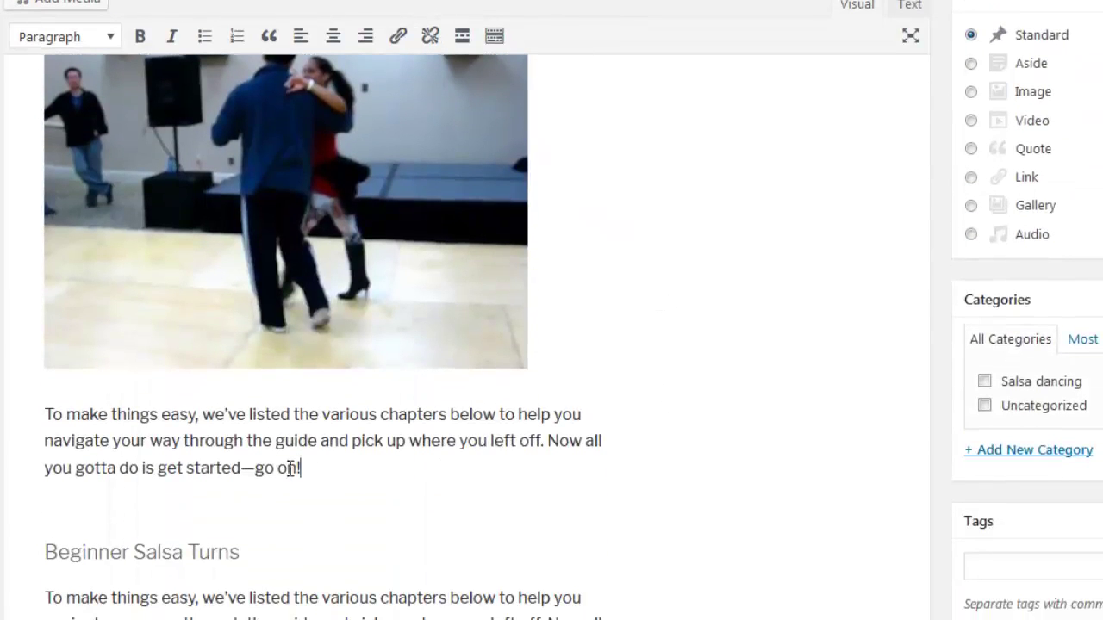
pyautogui.moveTo(299, 468); pyautogui.dragTo(40, 415)
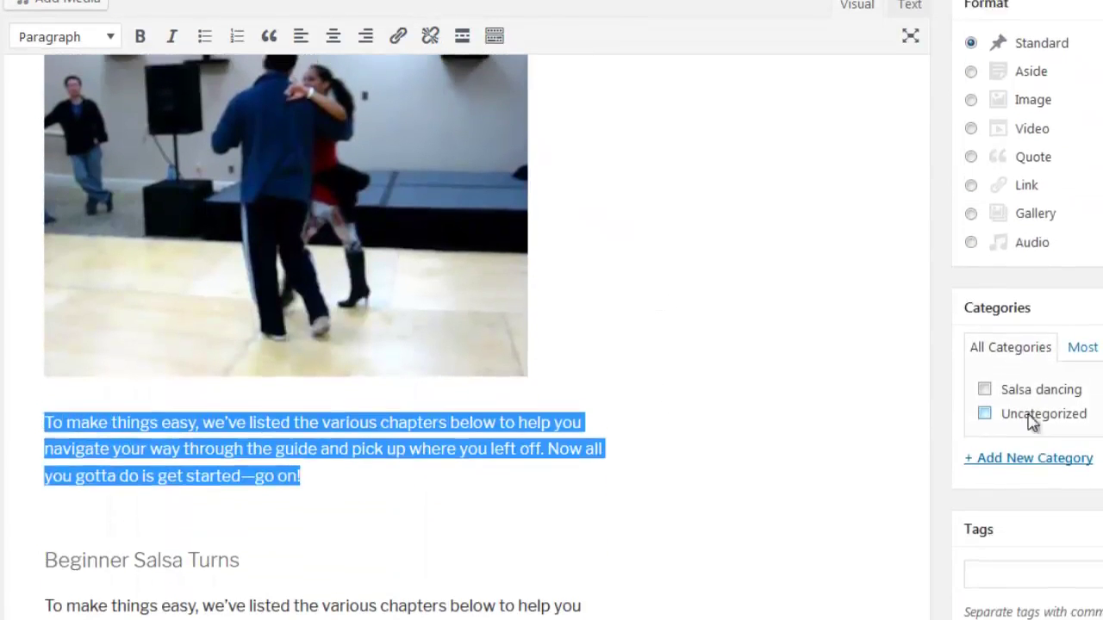
pyautogui.scroll(5, 1029, 419)
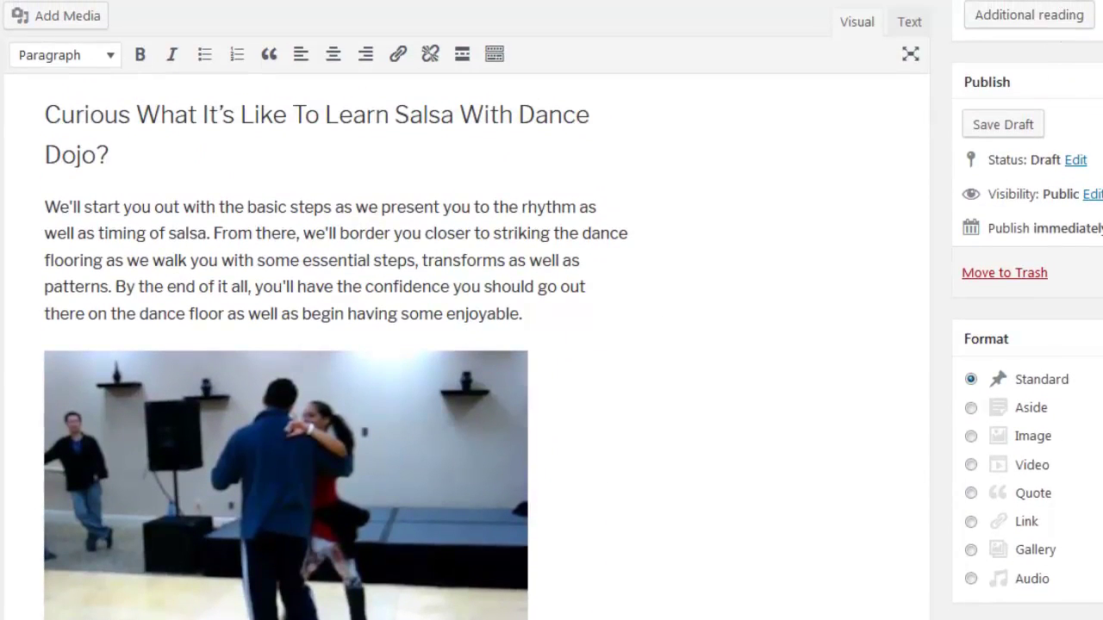
pyautogui.scroll(-5, 882, 376)
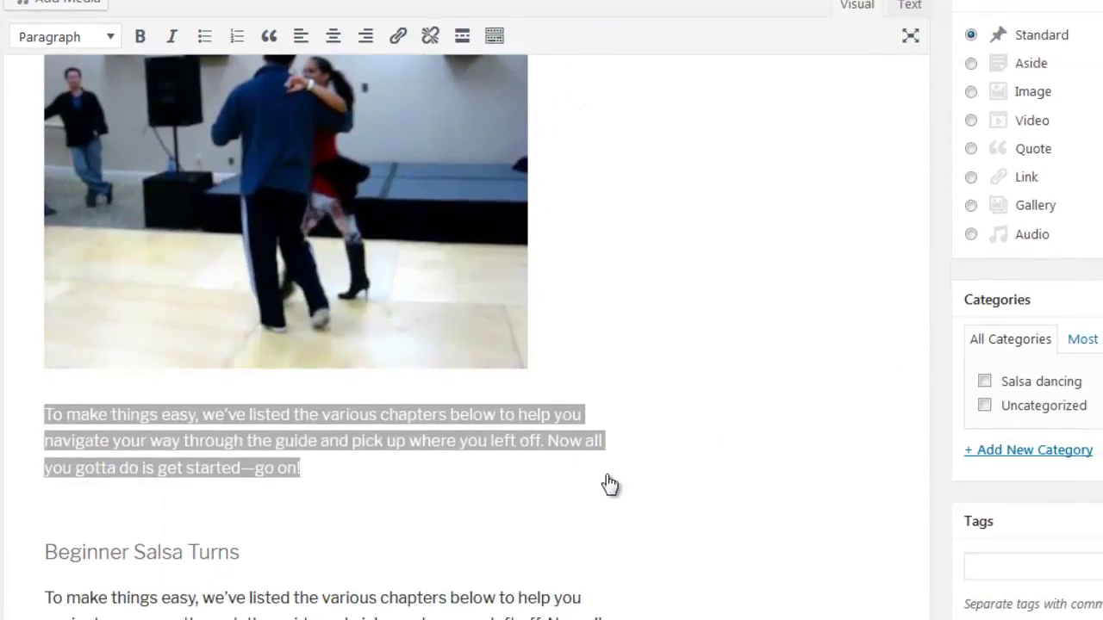
pyautogui.write('To earn points simple, we have actually provided the various chapters below to assist you browse your means with the guide and also grab where you left off. Now all you got ta do is start-- go on!')
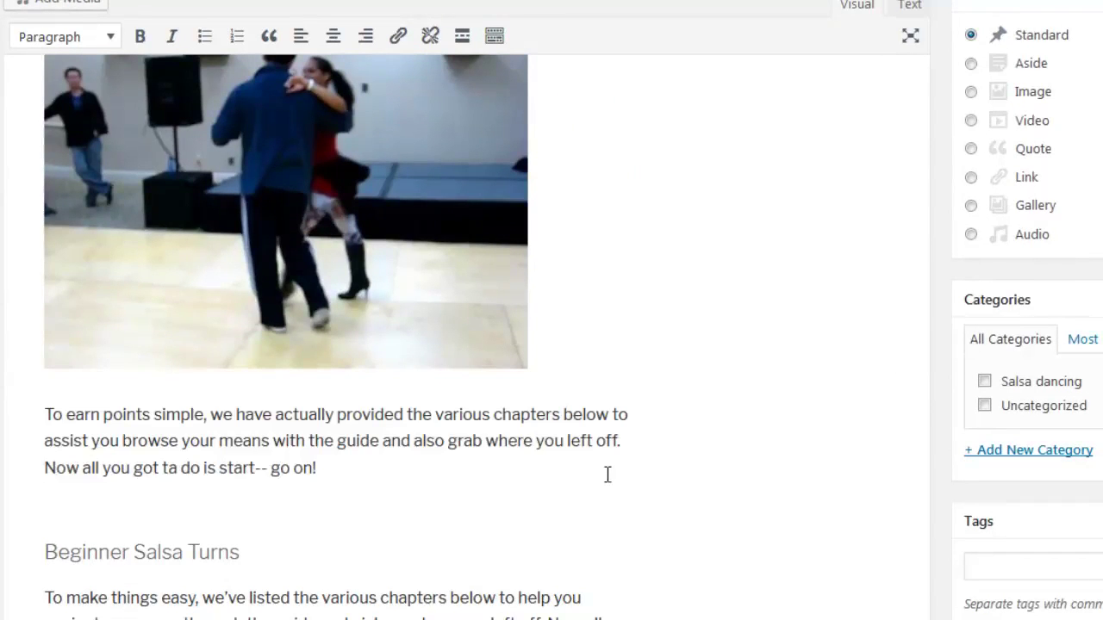
# View the "Latin dance" and "Dance lessons" content in the box above "Salsa Dance Classes Near London".
pyautogui.scroll(5, 664, 491)
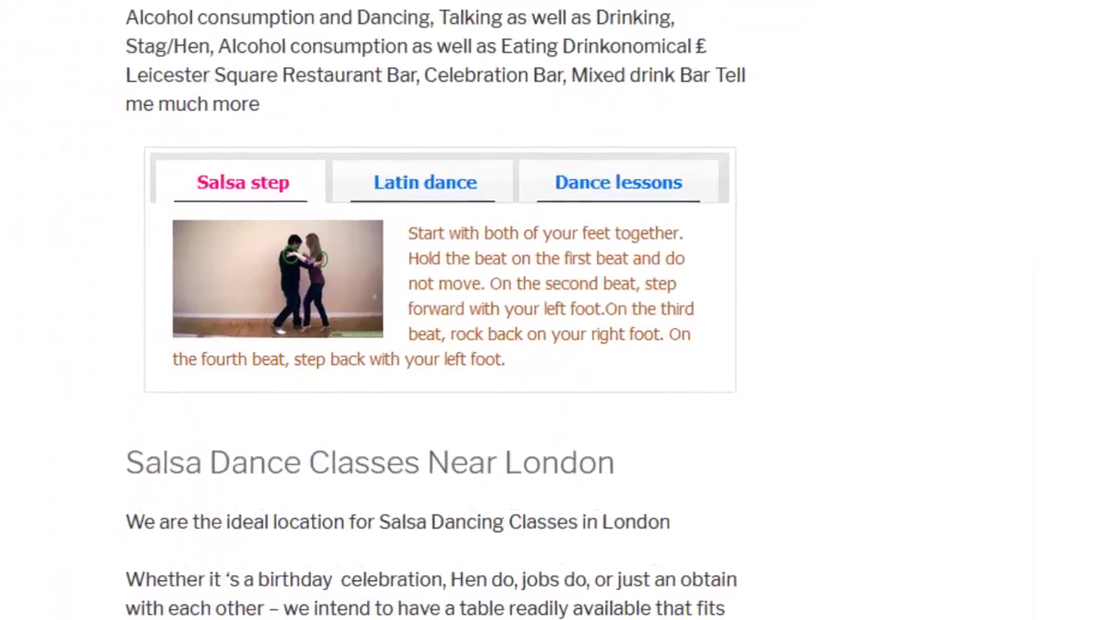
pyautogui.click(430, 201)
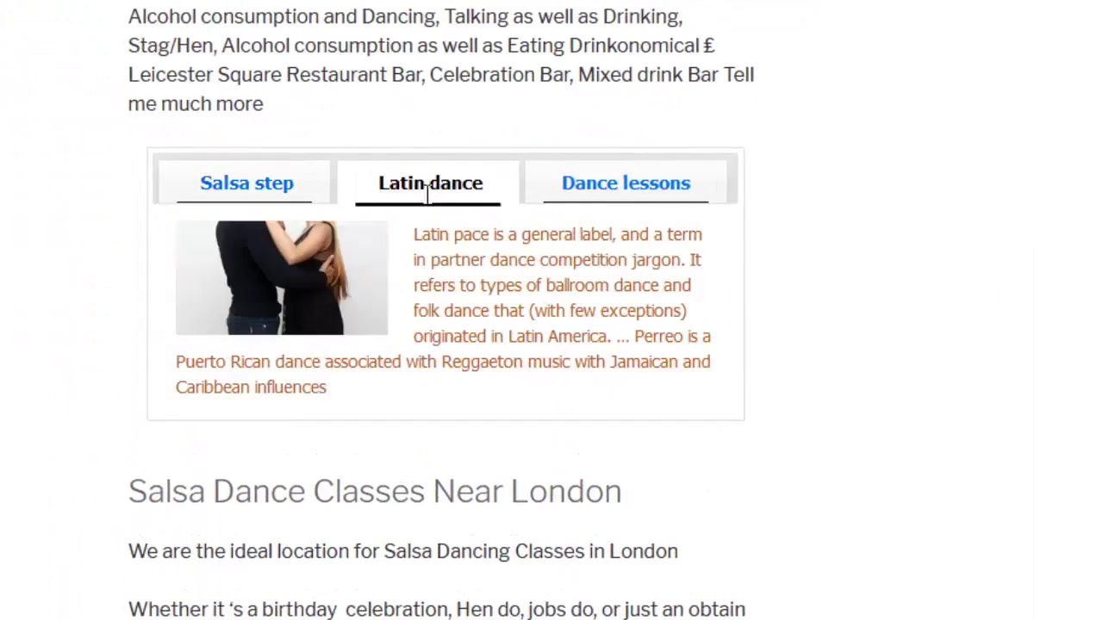
pyautogui.click(600, 200)
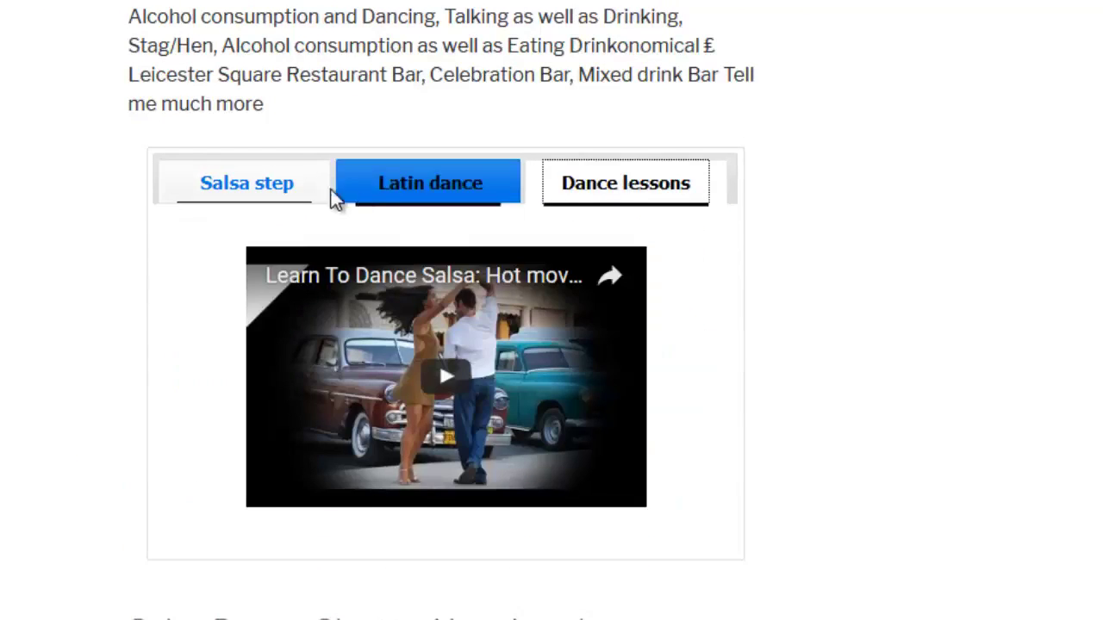
# View the remaining topics in the additional reading box and browse its grey, light blue and black themed versions.
pyautogui.click(247, 184)
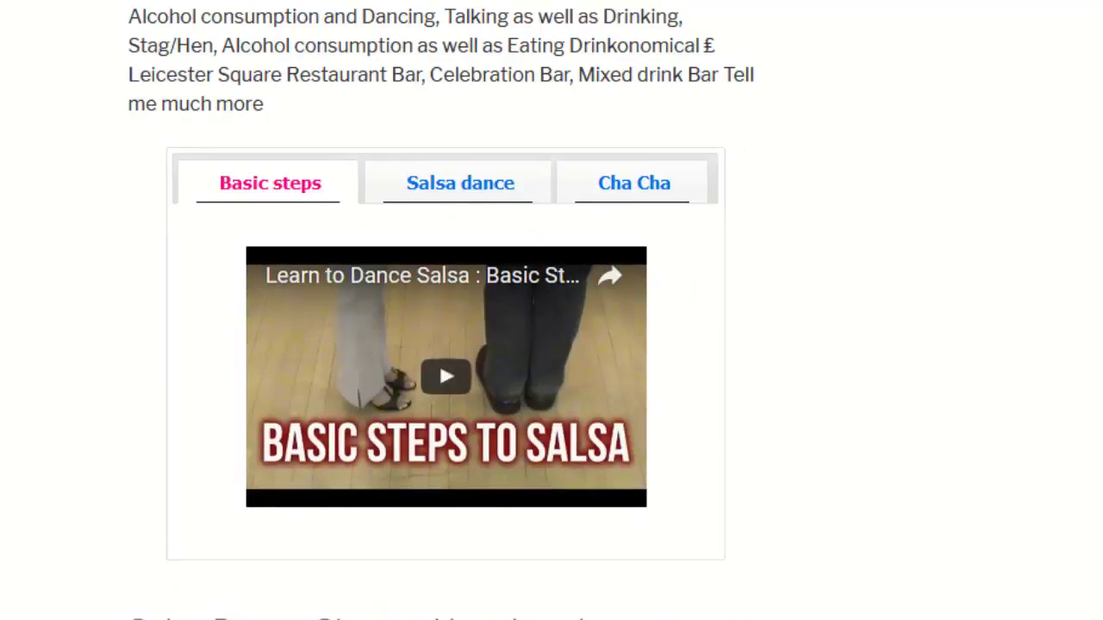
pyautogui.click(482, 180)
pyautogui.click(635, 188)
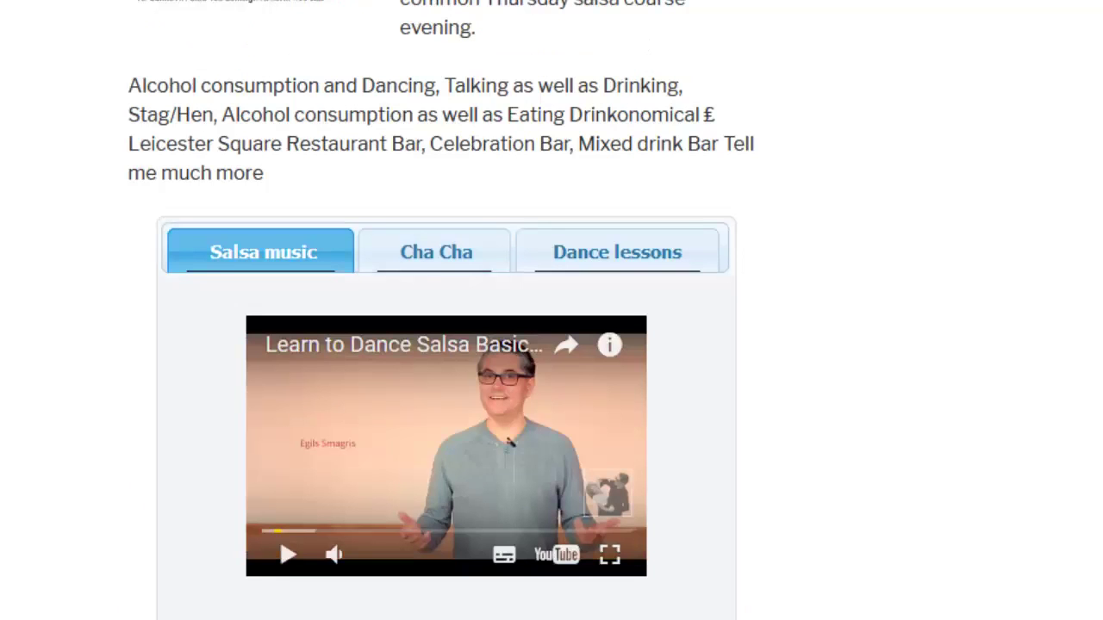
pyautogui.click(448, 256)
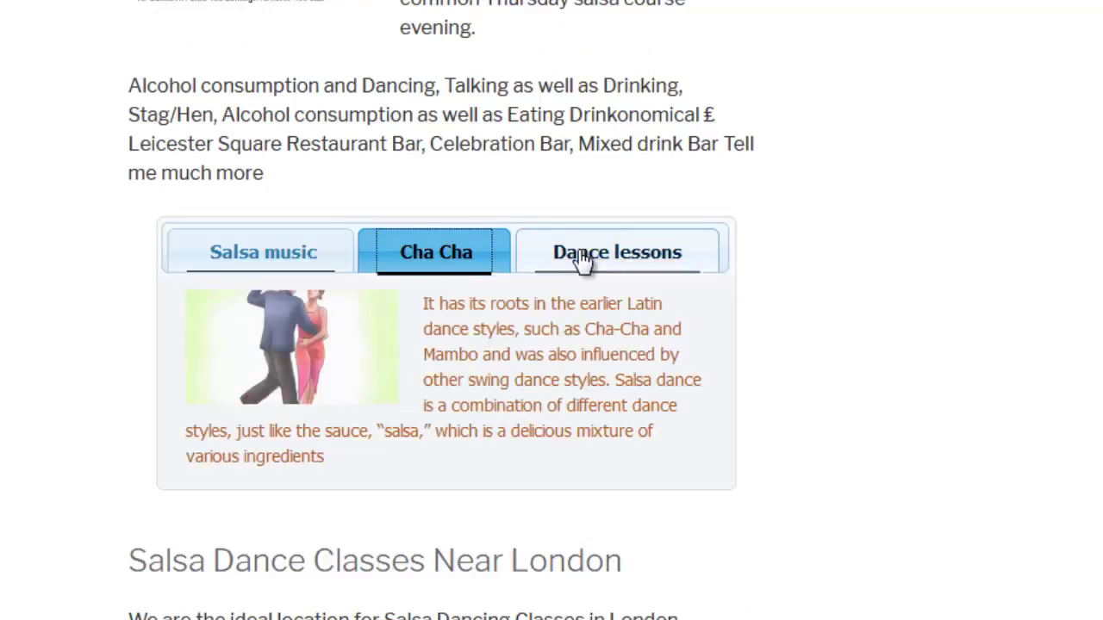
pyautogui.click(584, 261)
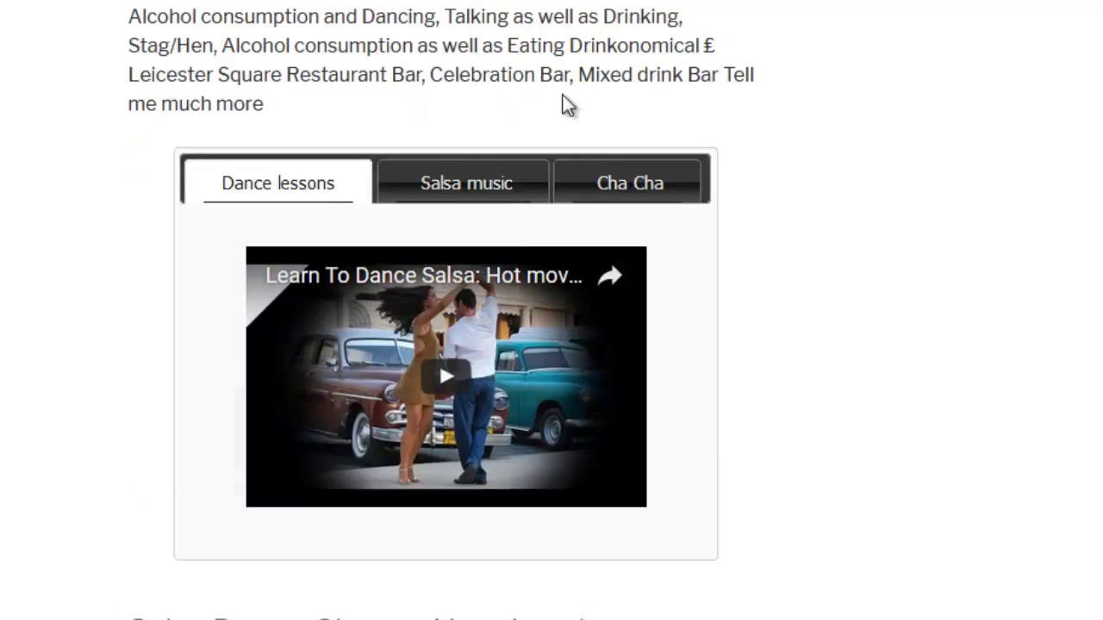
pyautogui.click(488, 192)
pyautogui.click(611, 192)
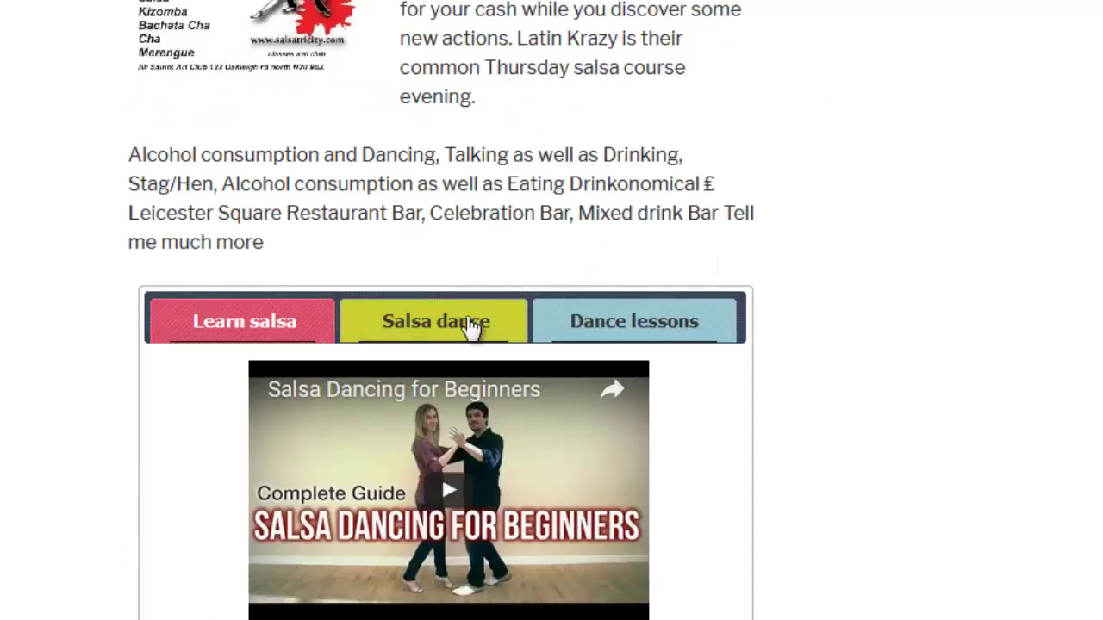
# View "Salsa dance" and "Dance lessons" in the multicoloured box, play the "Basic steps" video in the dark brown box and open "Learn salsa".
pyautogui.click(471, 328)
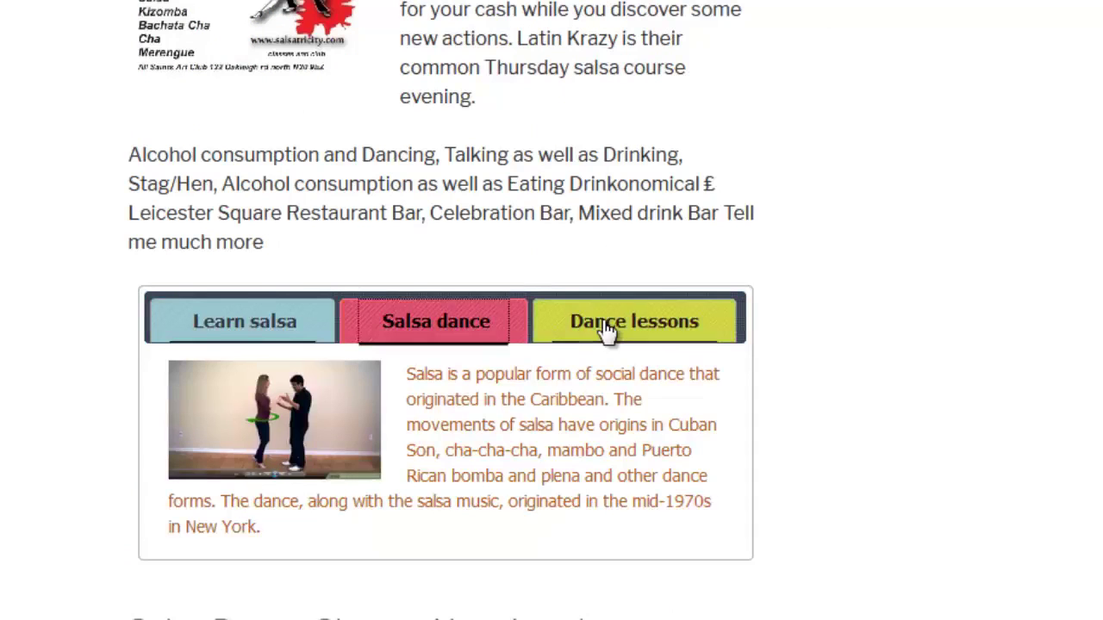
pyautogui.click(605, 327)
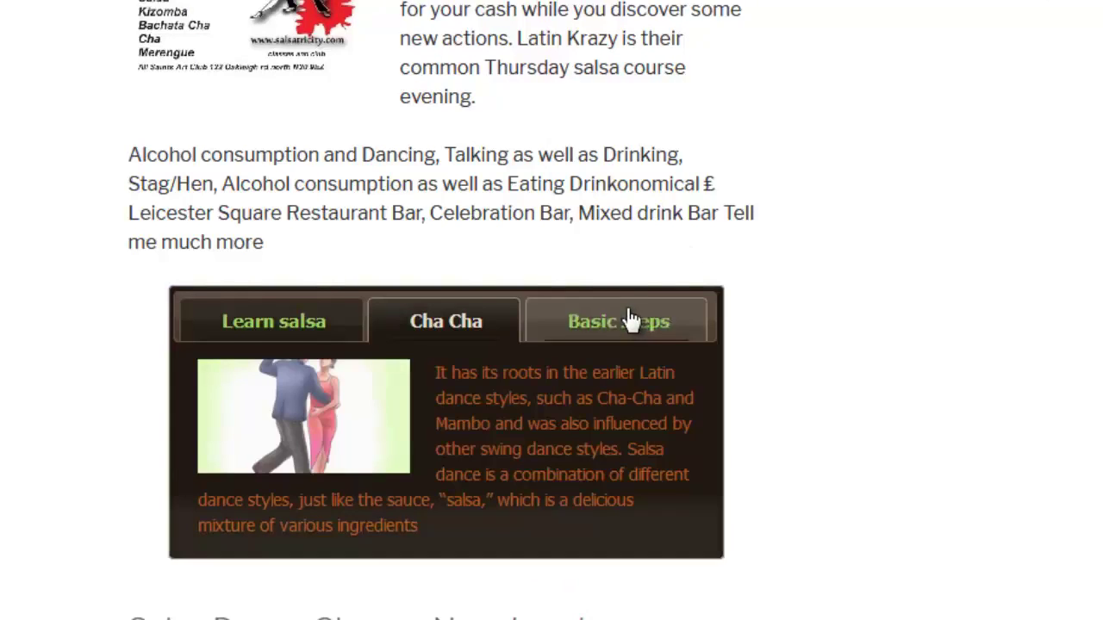
pyautogui.click(629, 319)
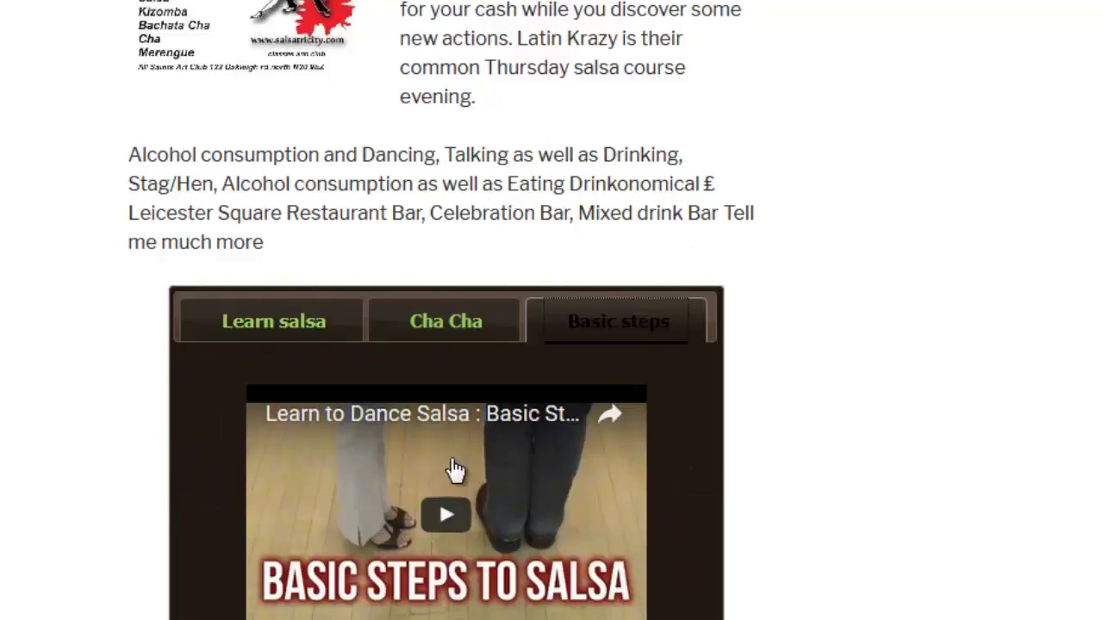
pyautogui.click(443, 501)
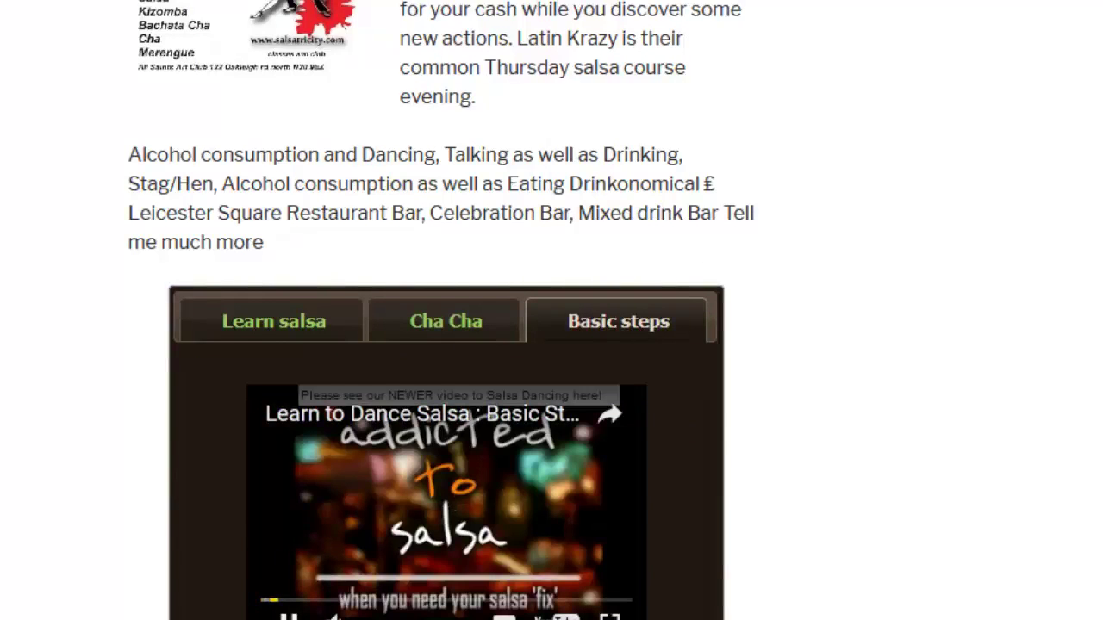
pyautogui.click(316, 329)
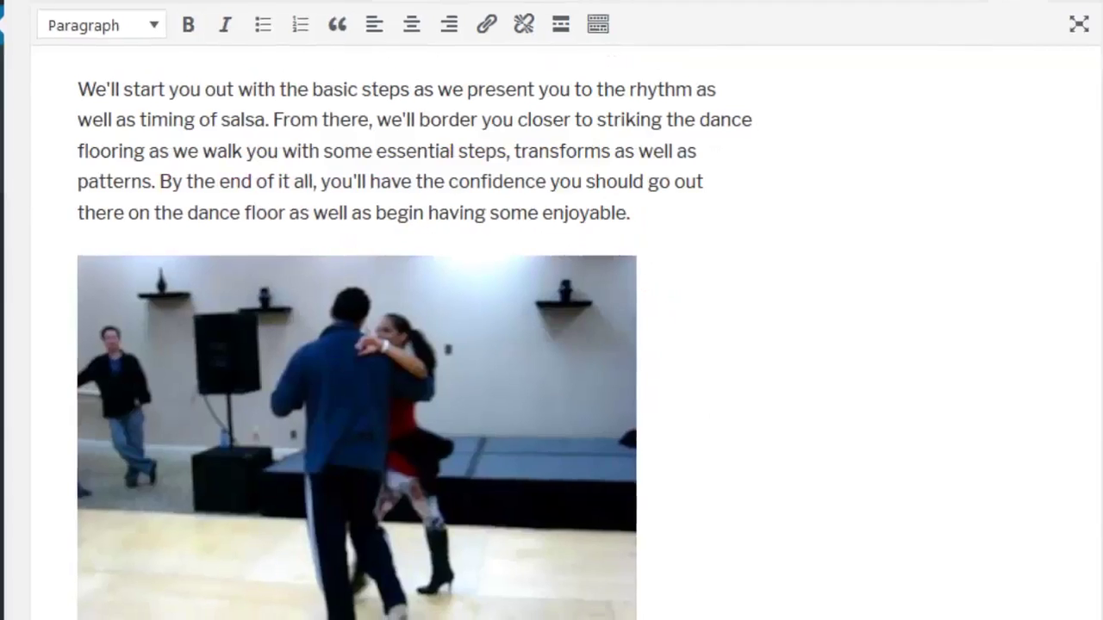
# Insert an additional reading table below the dancing couple image with 6 items to add and 3 to show.
pyautogui.scroll(-1, 960, 320)
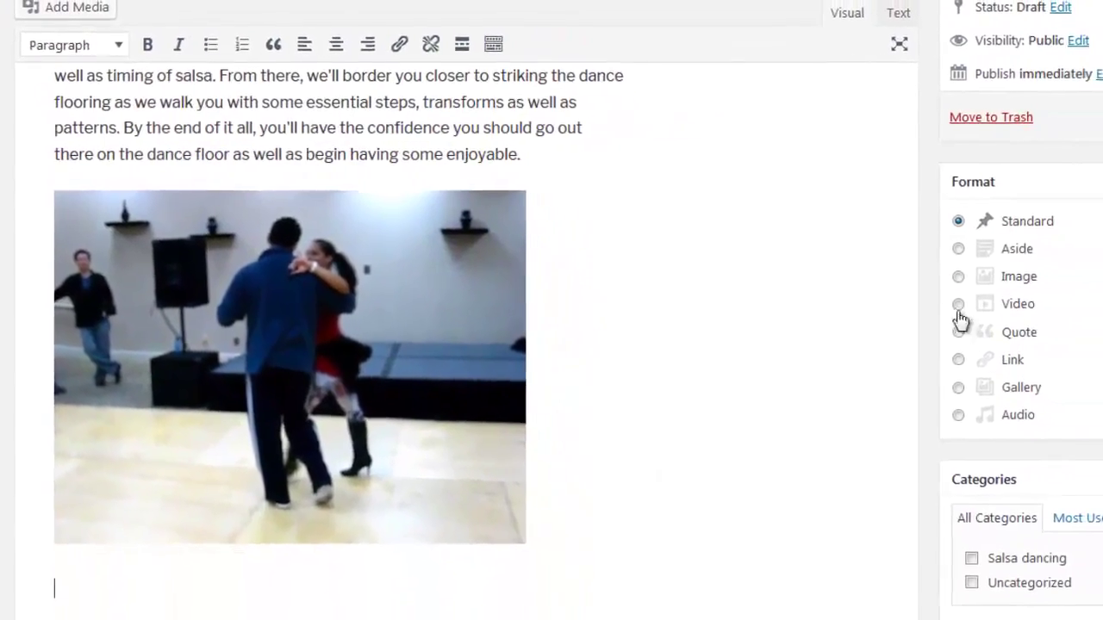
pyautogui.scroll(3, 1008, 68)
pyautogui.click(974, 93)
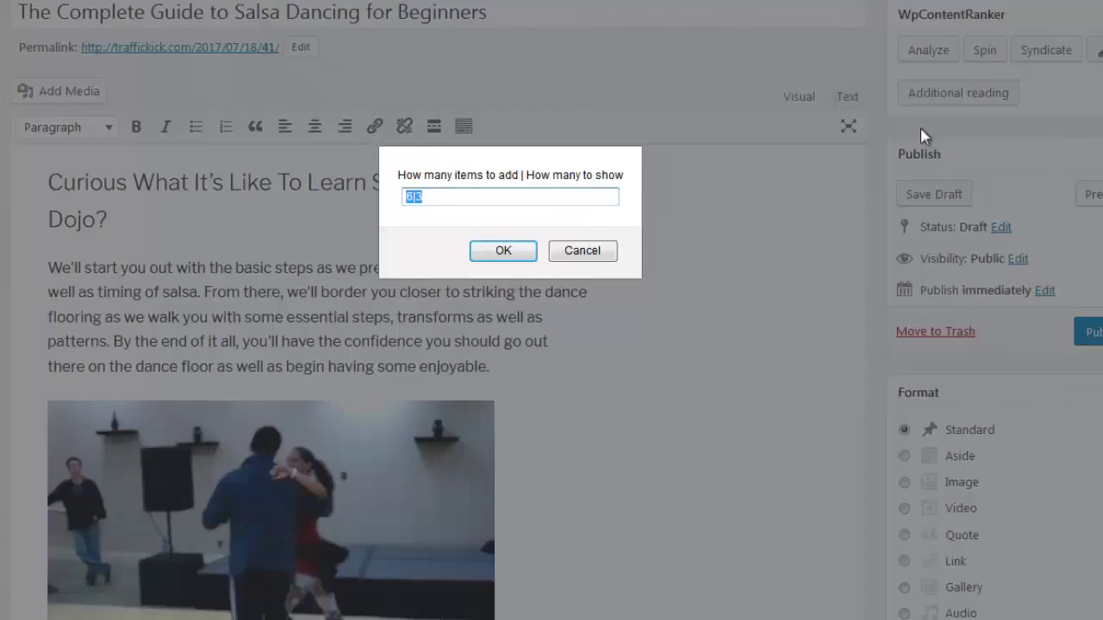
pyautogui.click(500, 249)
pyautogui.scroll(-4, 816, 197)
pyautogui.scroll(4, 870, 129)
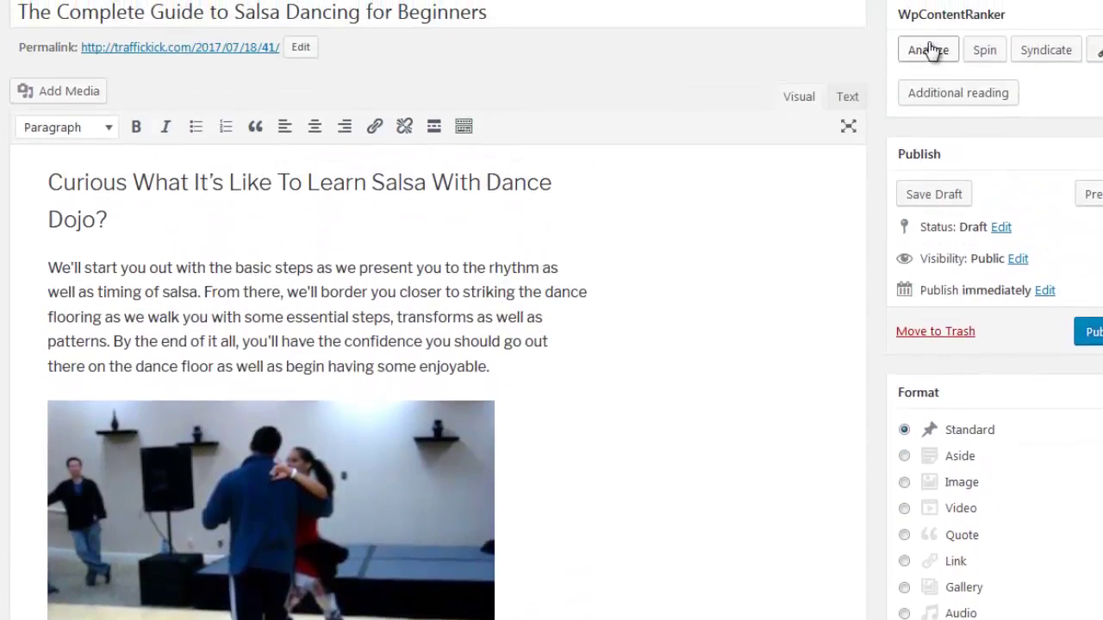
# Add the LSI keywords "salsa" and "salsa step" from the analysis results as the table's first two titles.
pyautogui.click(928, 50)
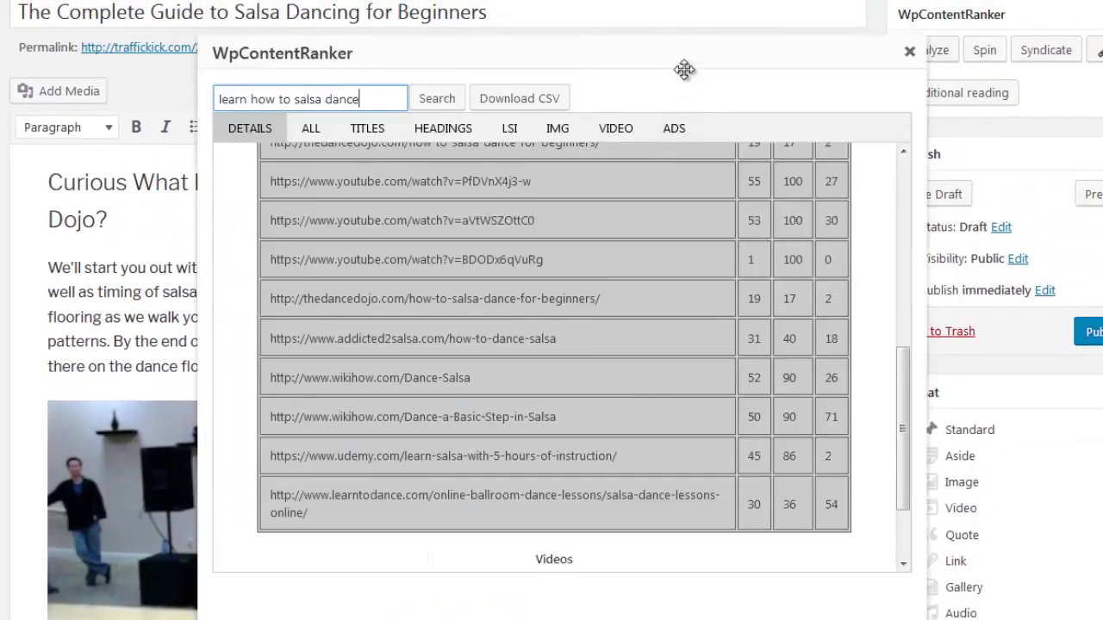
pyautogui.moveTo(684, 69); pyautogui.dragTo(911, 274)
pyautogui.scroll(-6, 404, 271)
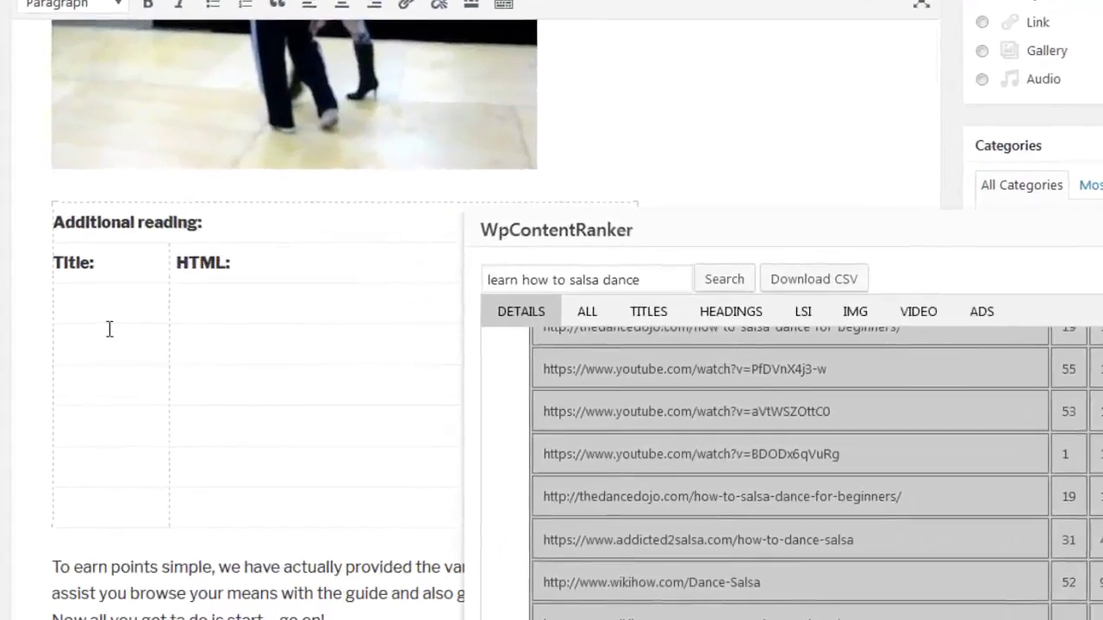
pyautogui.click(803, 311)
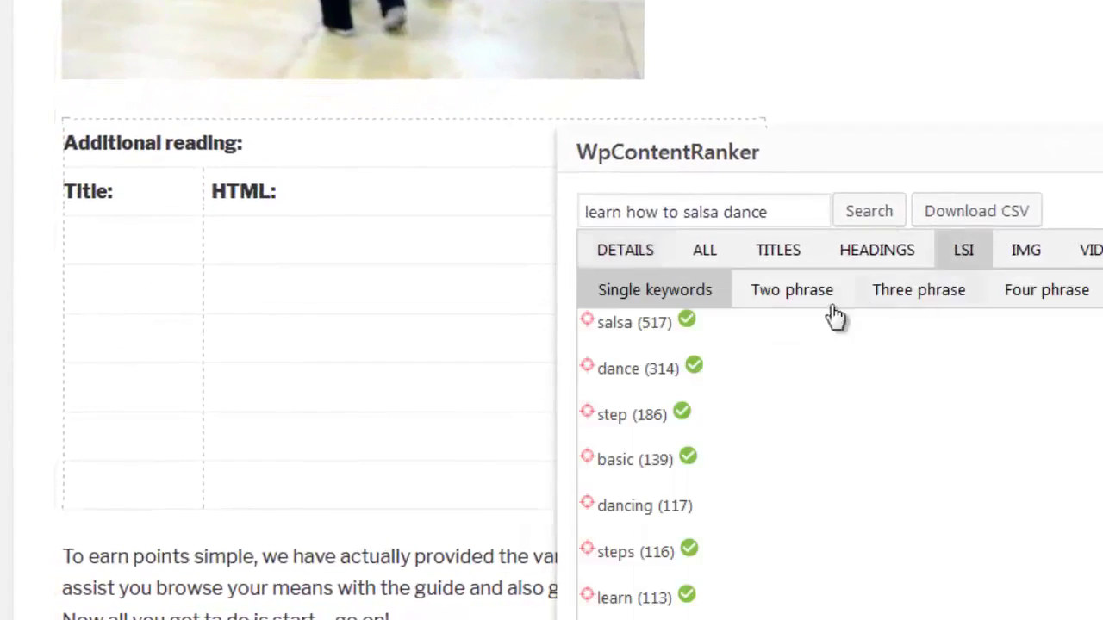
pyautogui.moveTo(591, 321); pyautogui.dragTo(162, 260)
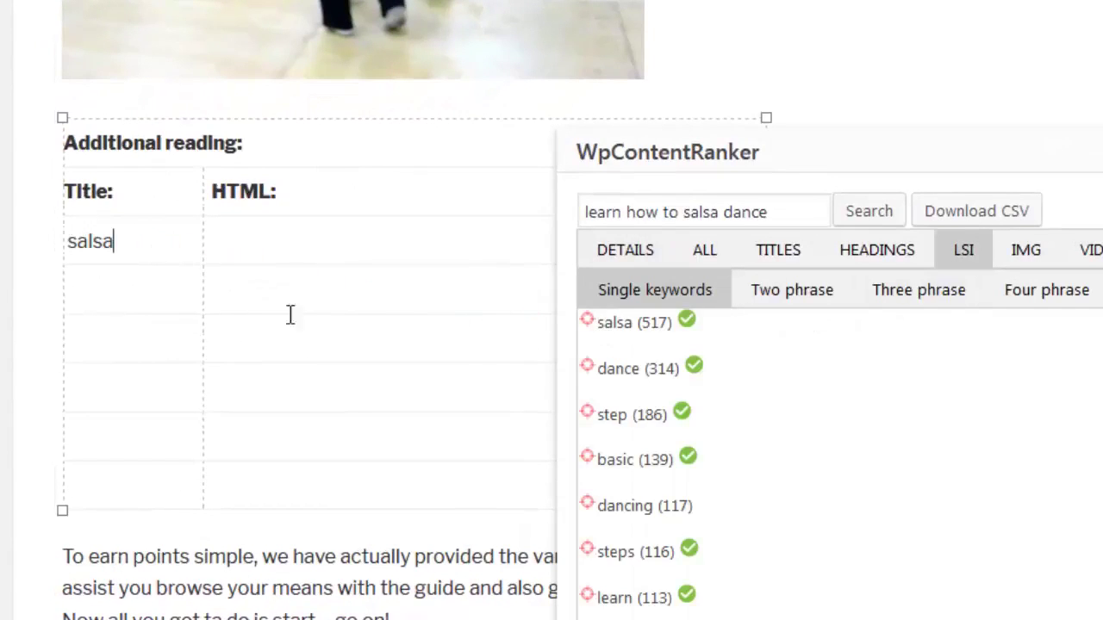
pyautogui.click(825, 304)
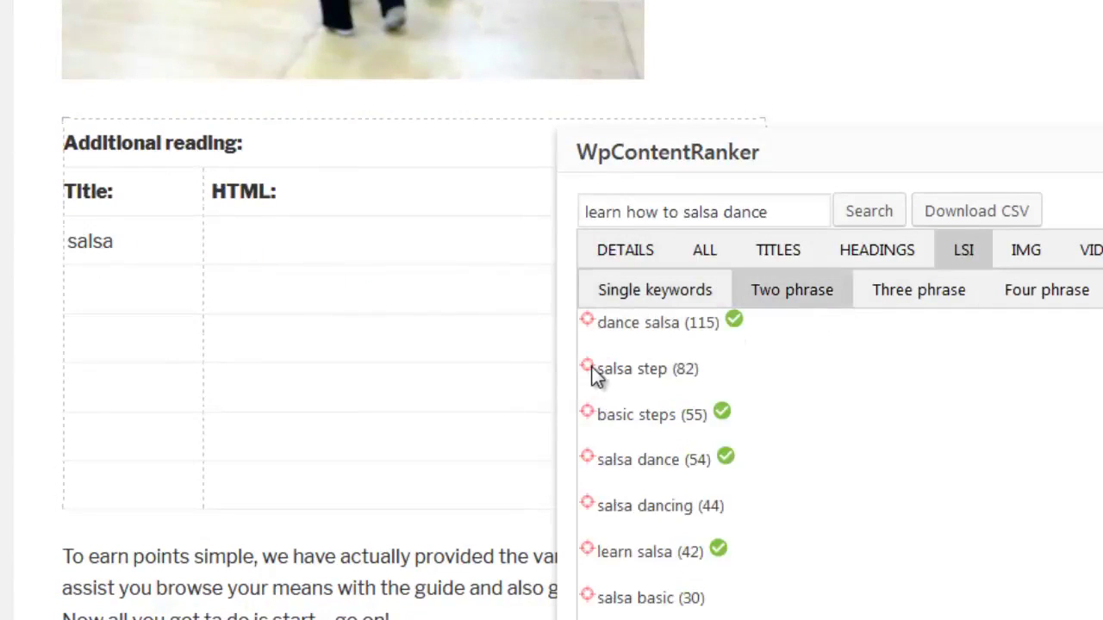
pyautogui.moveTo(591, 367); pyautogui.dragTo(175, 302)
# Add the "Learn to Dance - Salsa Basic Steps & Bonus Demo Dance" video as HTML for "salsa" and an image result for "salsa step".
pyautogui.click(1068, 263)
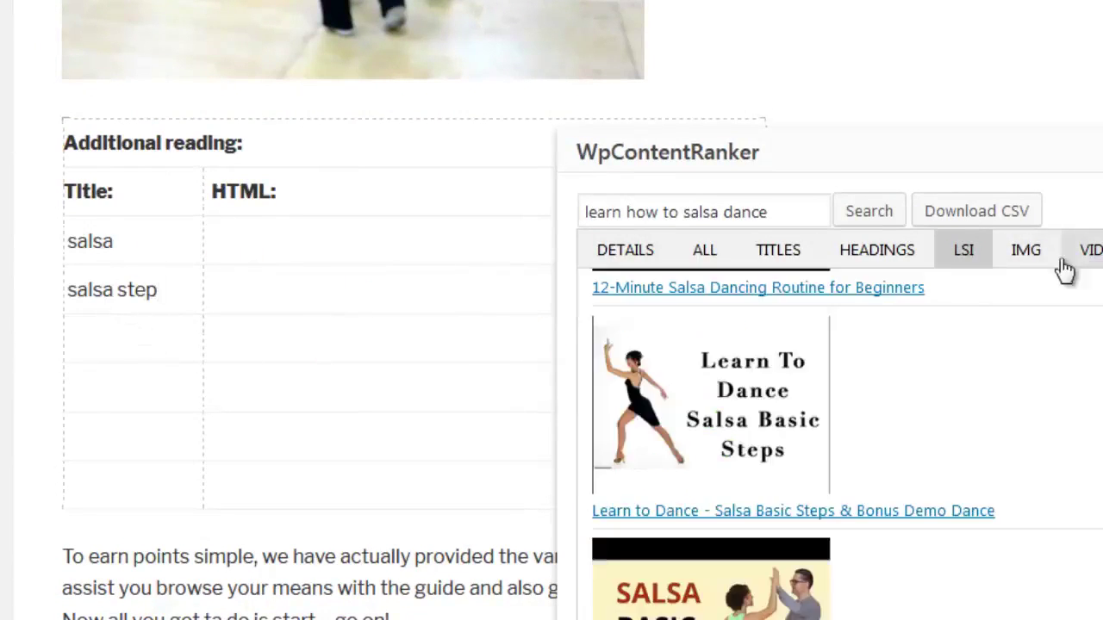
pyautogui.moveTo(660, 345); pyautogui.dragTo(315, 256)
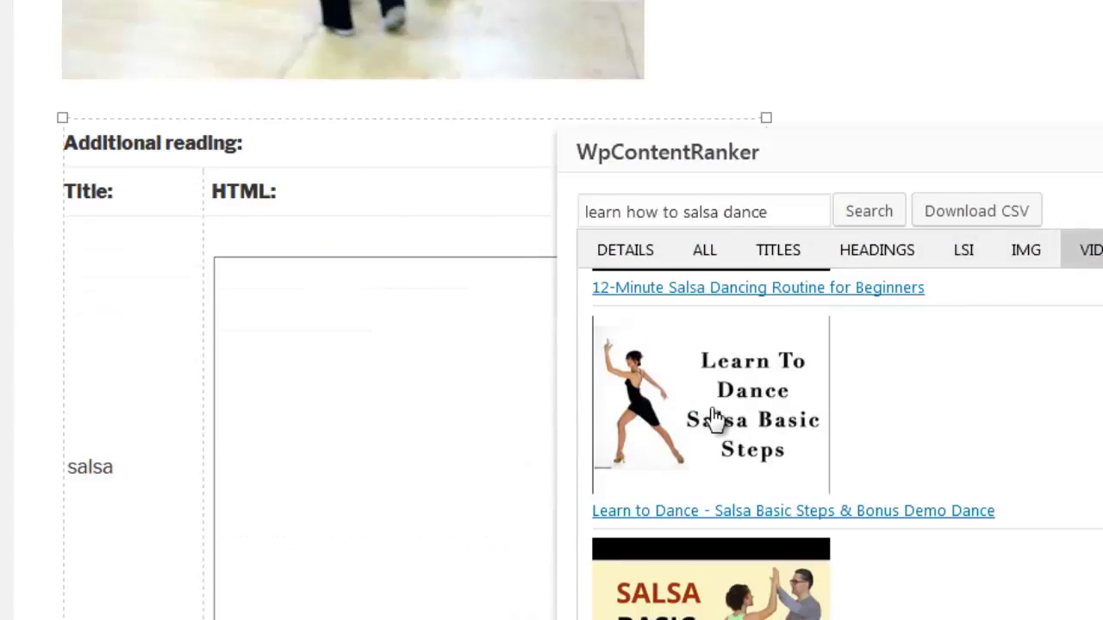
pyautogui.scroll(-5, 475, 408)
pyautogui.click(1027, 257)
pyautogui.moveTo(977, 298); pyautogui.dragTo(355, 329)
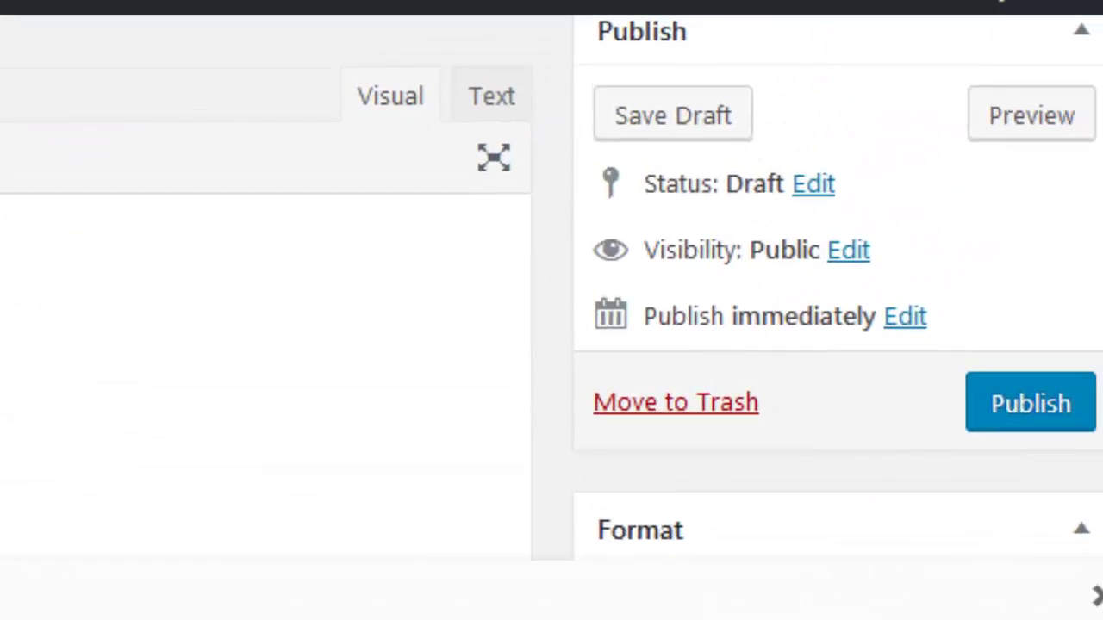
# Syndicate the "Saturday salsa dancing in London England UK" post with the illustrated tango couple image from the media library.
pyautogui.scroll(5, 253, 611)
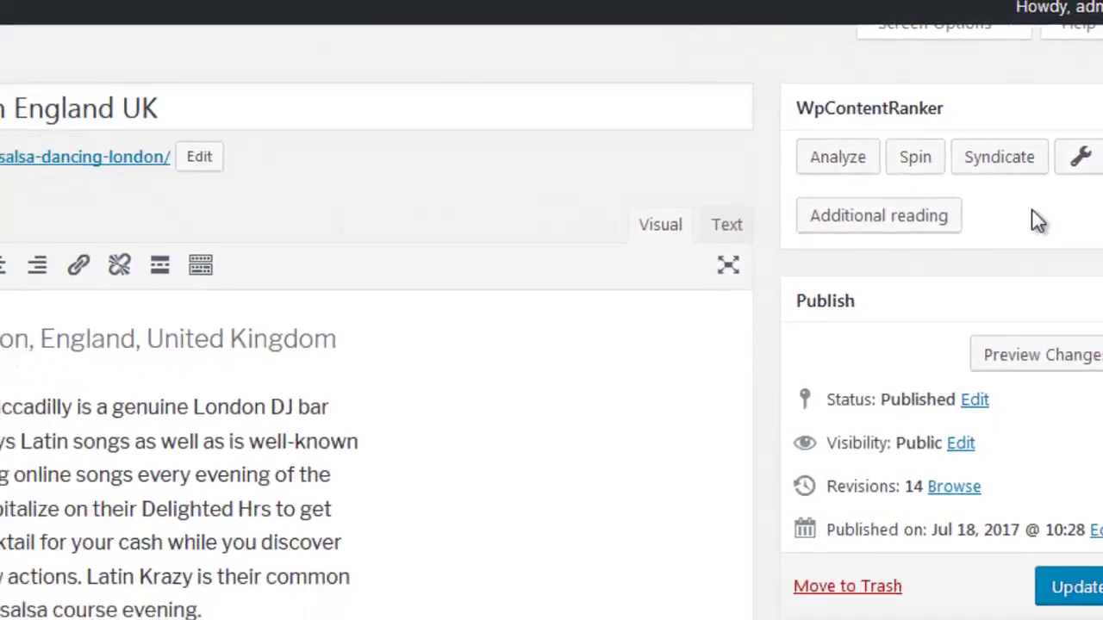
pyautogui.click(1015, 160)
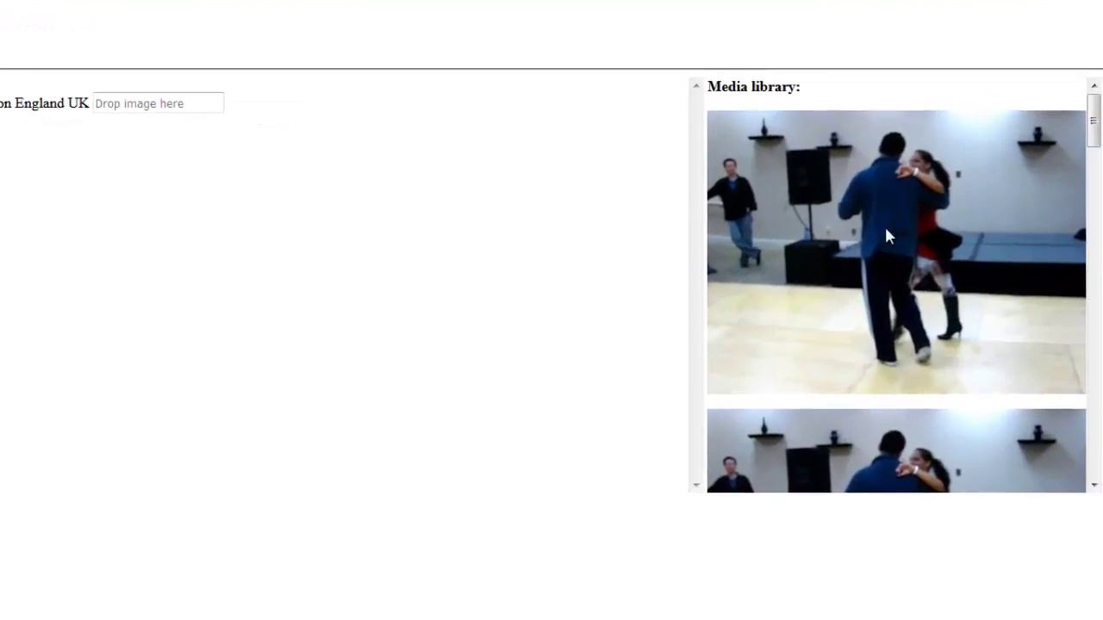
pyautogui.scroll(-5, 888, 234)
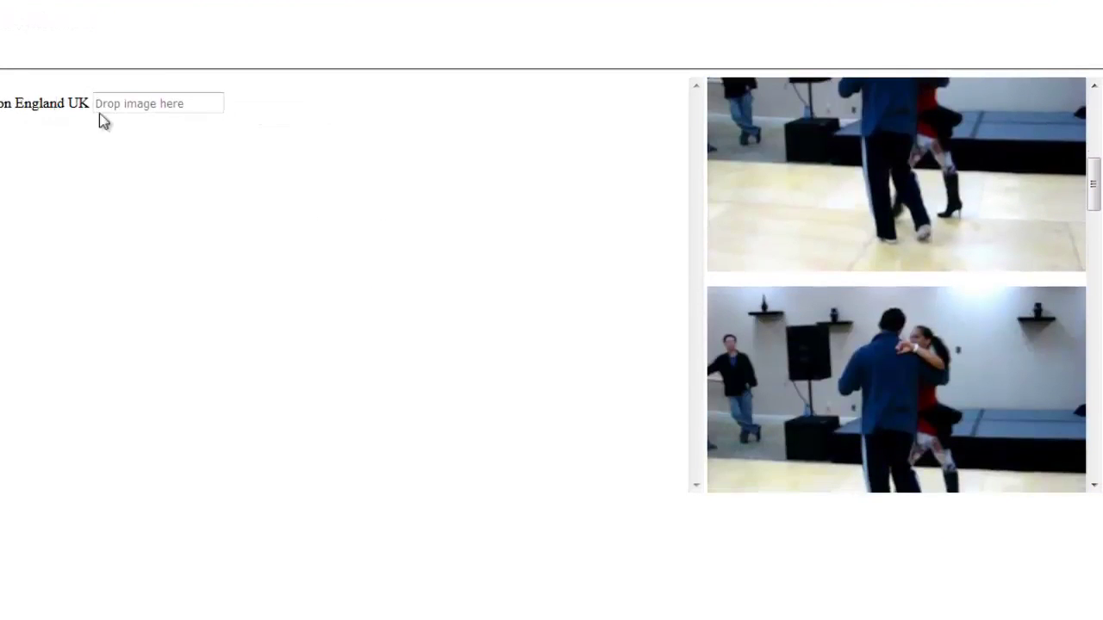
pyautogui.scroll(-10, 776, 209)
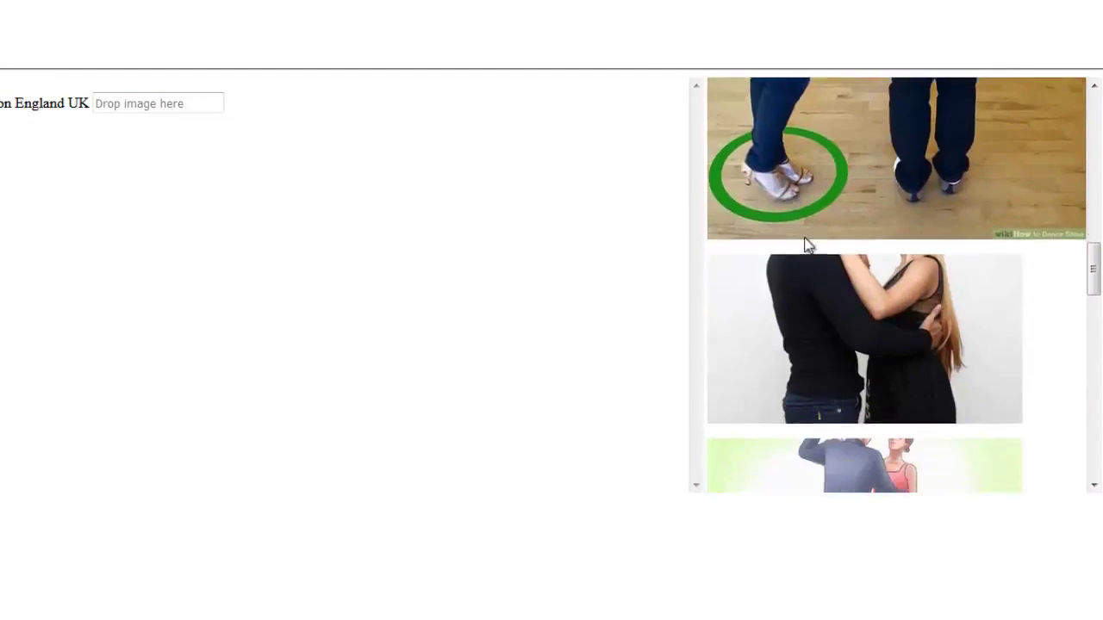
pyautogui.scroll(4, 812, 253)
pyautogui.scroll(-5, 813, 253)
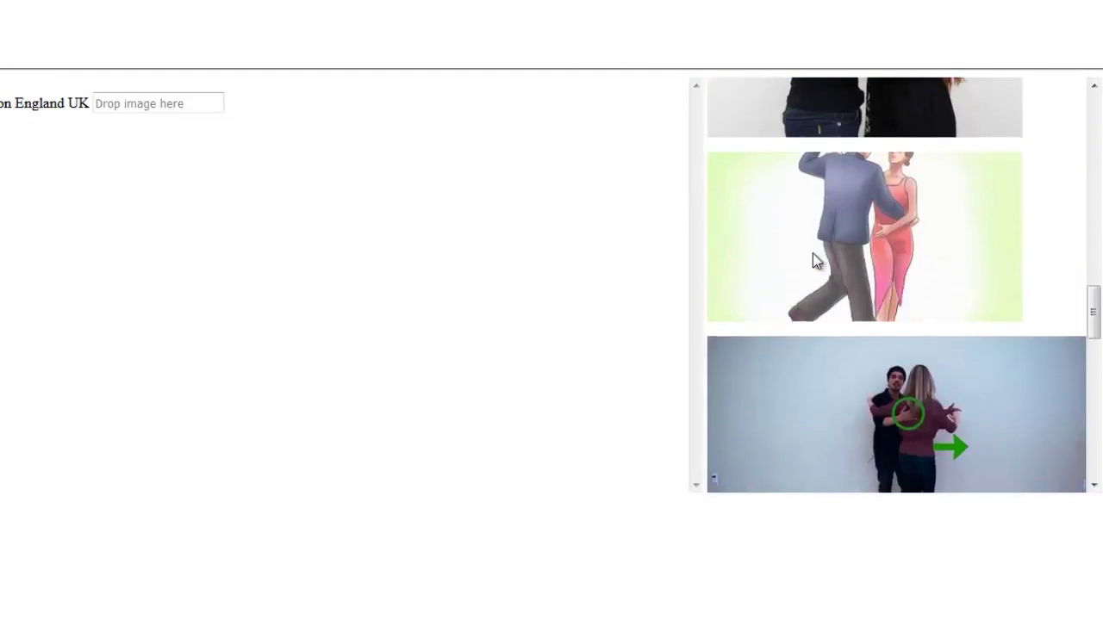
pyautogui.scroll(2, 841, 165)
pyautogui.moveTo(839, 212); pyautogui.dragTo(200, 116)
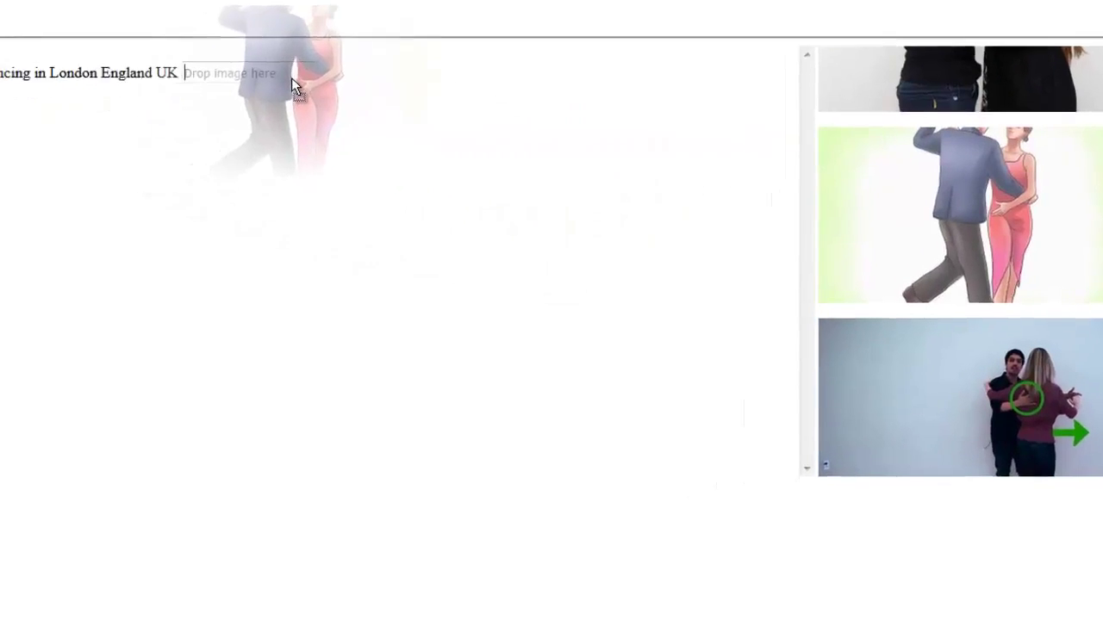
pyautogui.moveTo(291, 86); pyautogui.dragTo(285, 79)
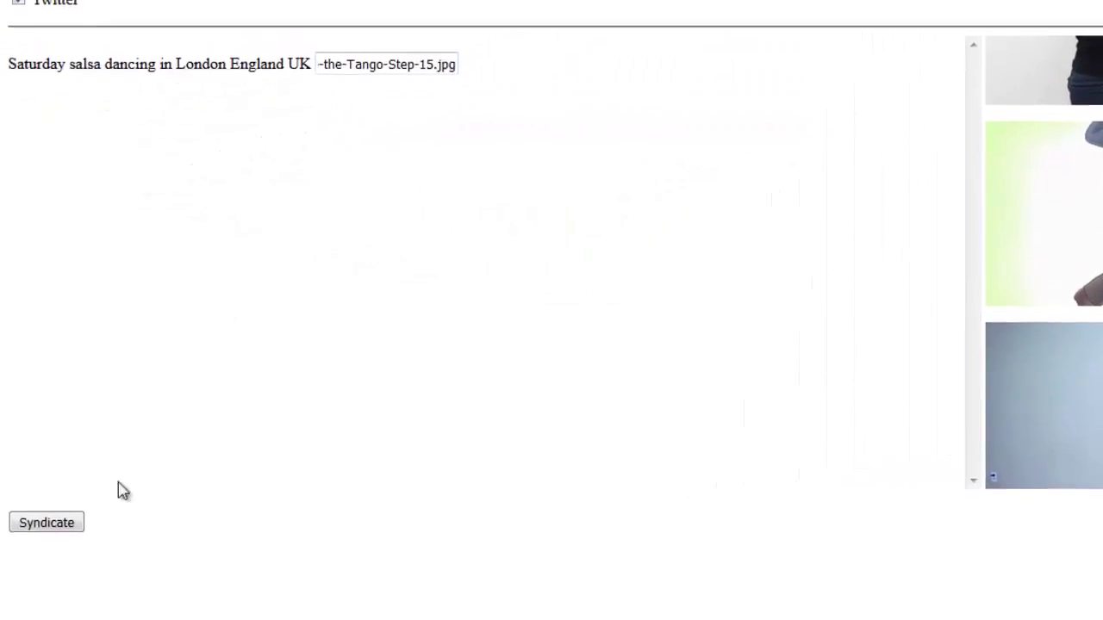
pyautogui.click(70, 550)
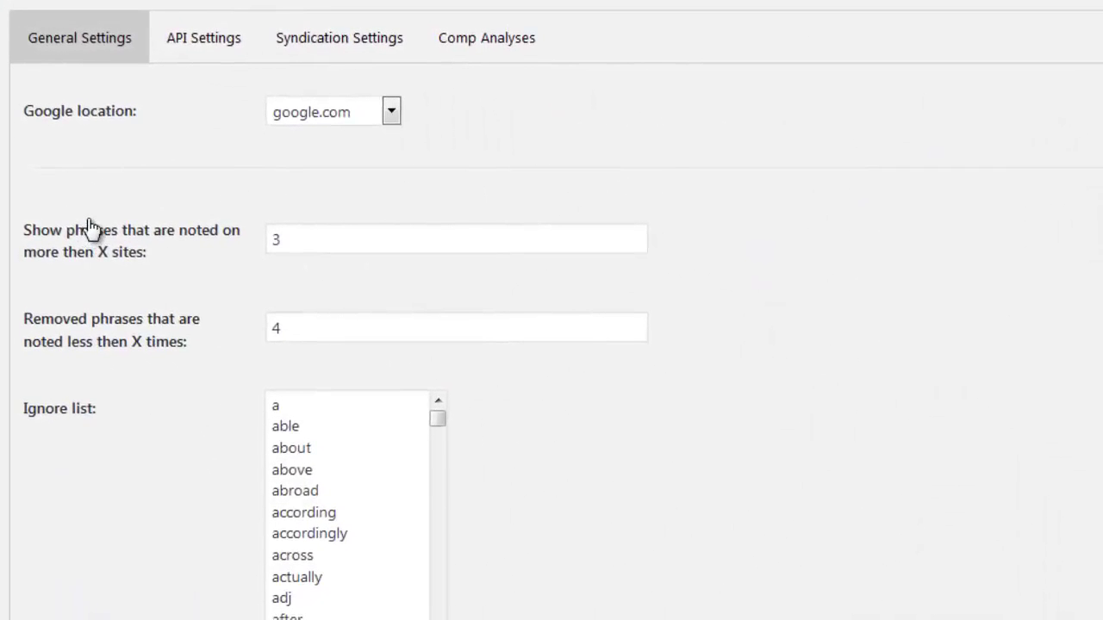
# Look through the general settings and examine the available Google locations, keeping google.com.
pyautogui.scroll(-5, 90, 228)
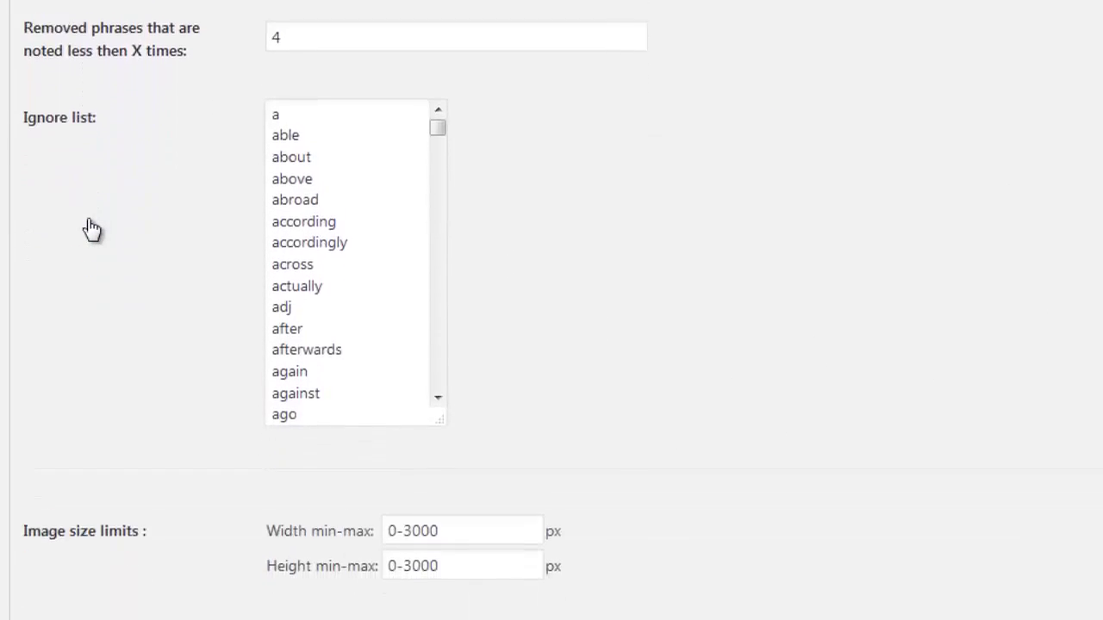
pyautogui.scroll(-5, 88, 221)
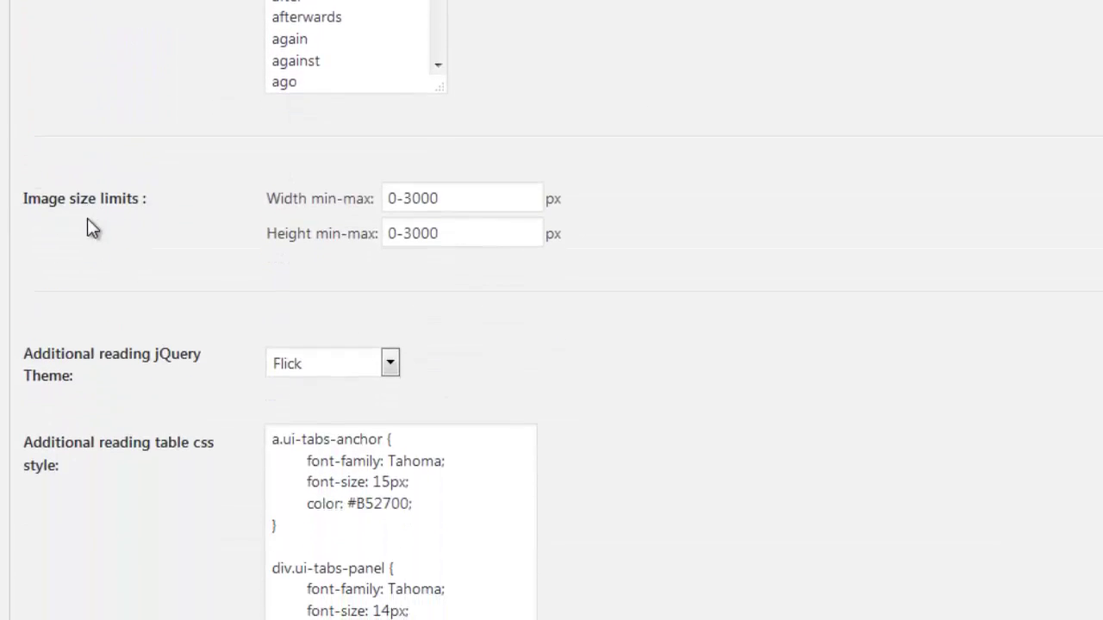
pyautogui.scroll(10, 88, 223)
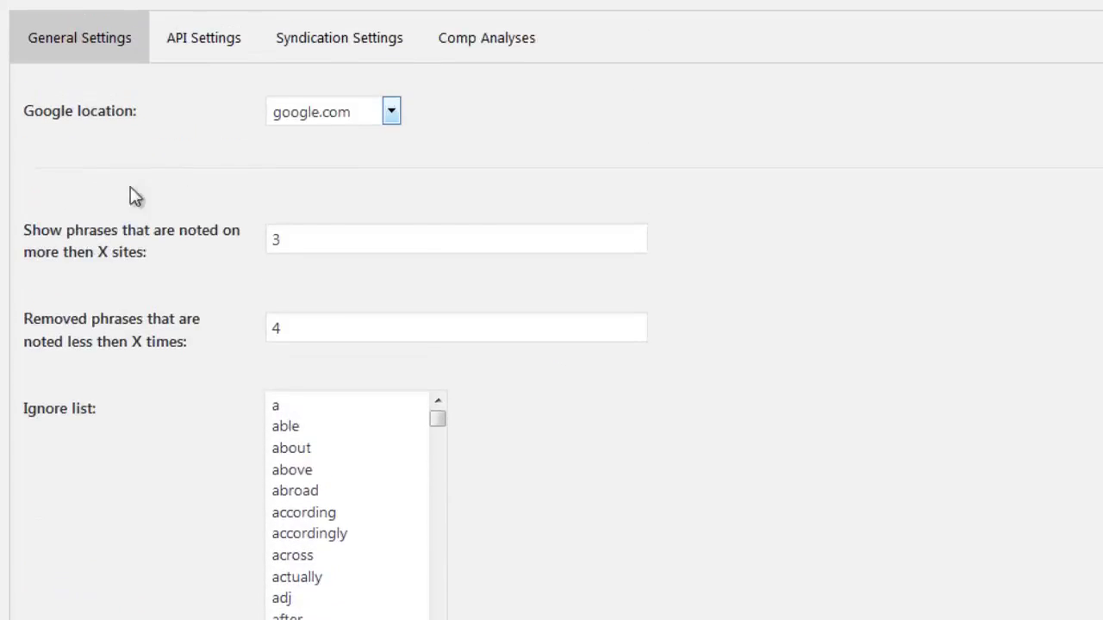
pyautogui.click(333, 119)
pyautogui.moveTo(399, 207); pyautogui.dragTo(394, 136)
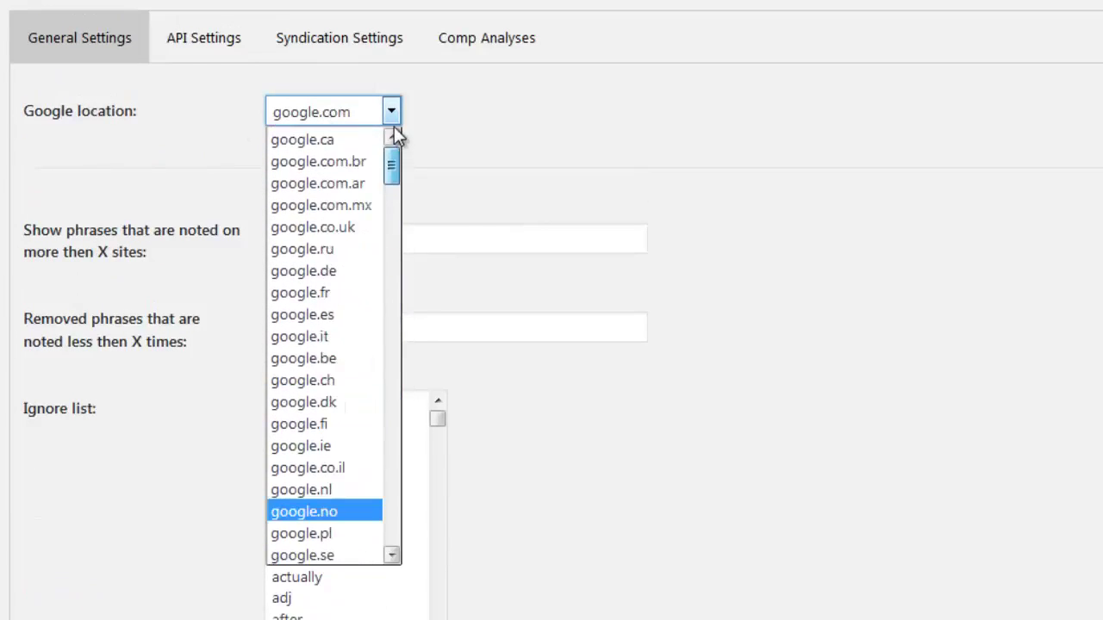
pyautogui.click(547, 148)
# Examine the two phrase threshold settings and the words in the ignore list.
pyautogui.scroll(-2, 392, 159)
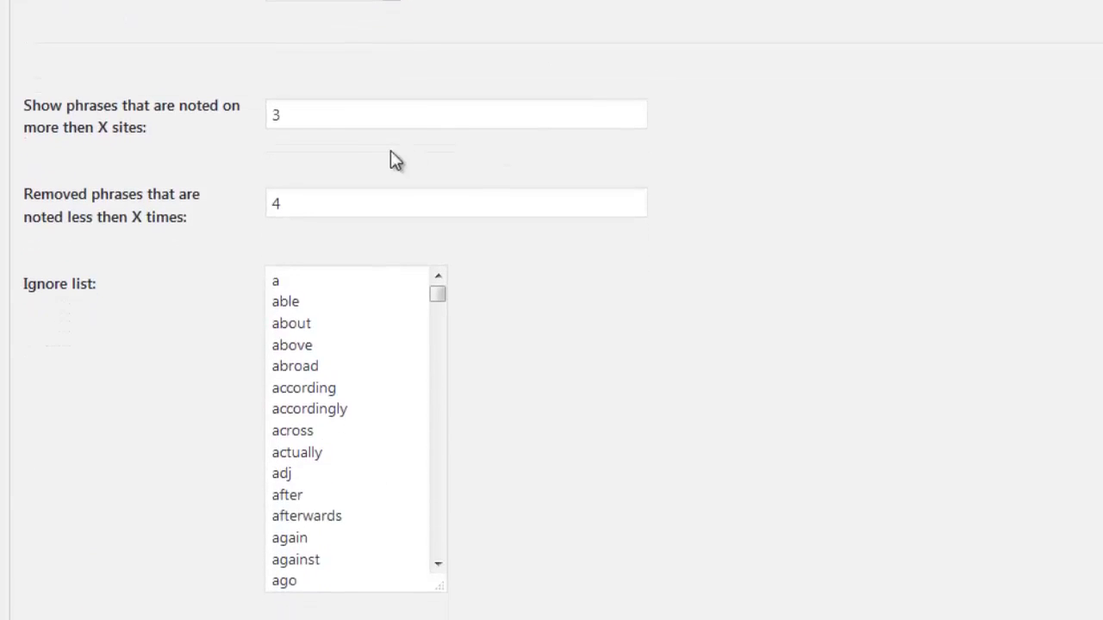
pyautogui.click(293, 117)
pyautogui.click(297, 201)
pyautogui.scroll(-8, 301, 207)
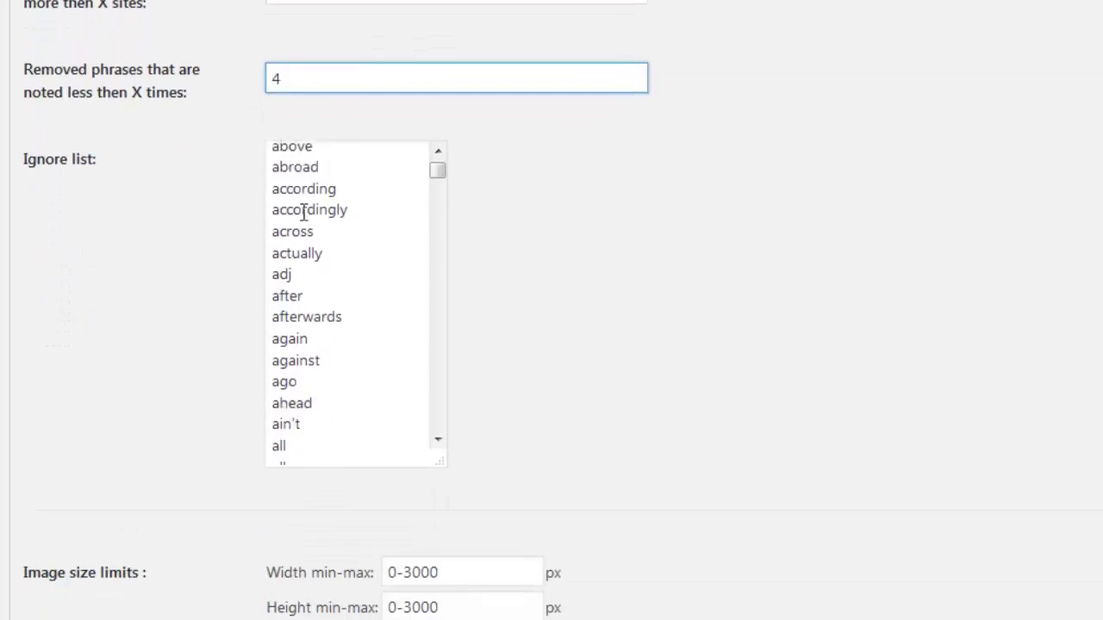
# Look through the remaining words in the ignore list down to its last entry.
pyautogui.scroll(-5, 321, 208)
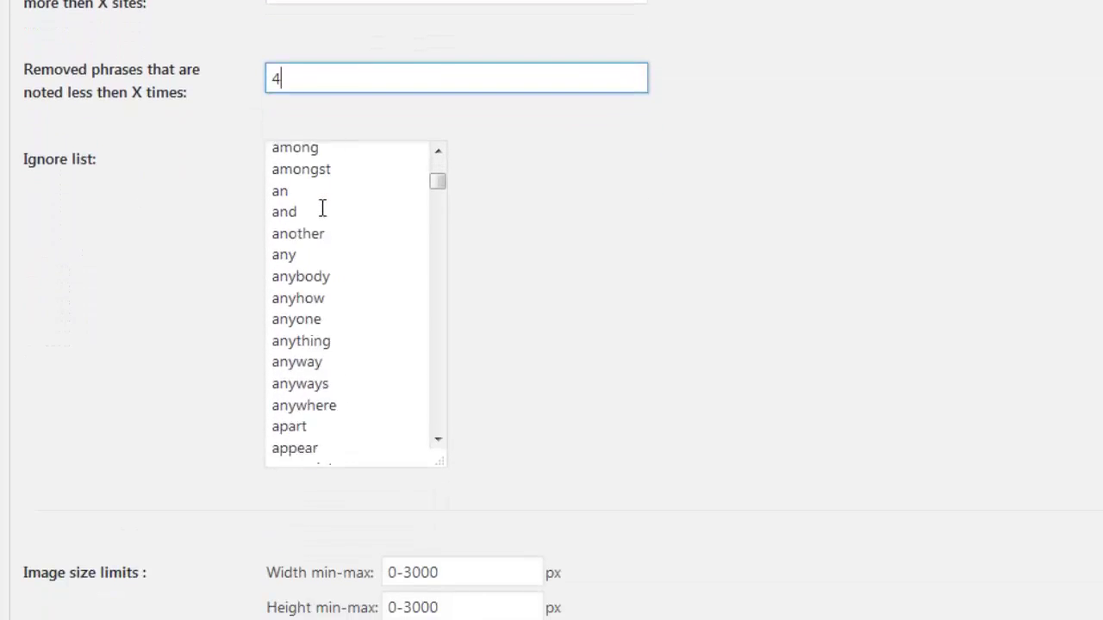
pyautogui.click(209, 216)
pyautogui.scroll(-5, 211, 217)
pyautogui.scroll(5, 222, 215)
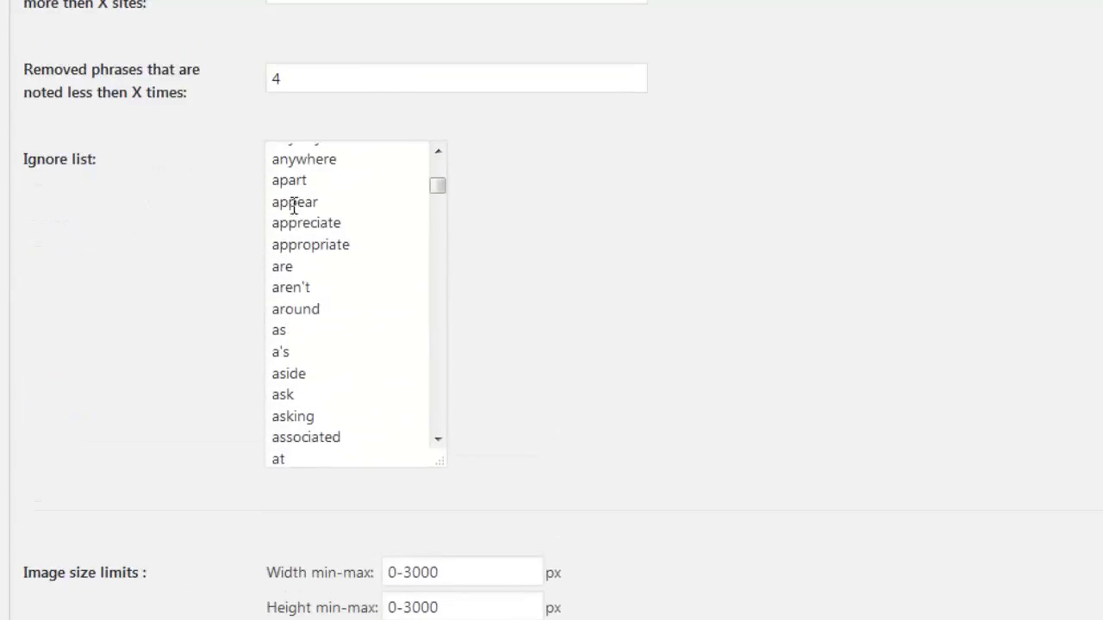
pyautogui.scroll(-10, 320, 207)
pyautogui.scroll(-20, 320, 207)
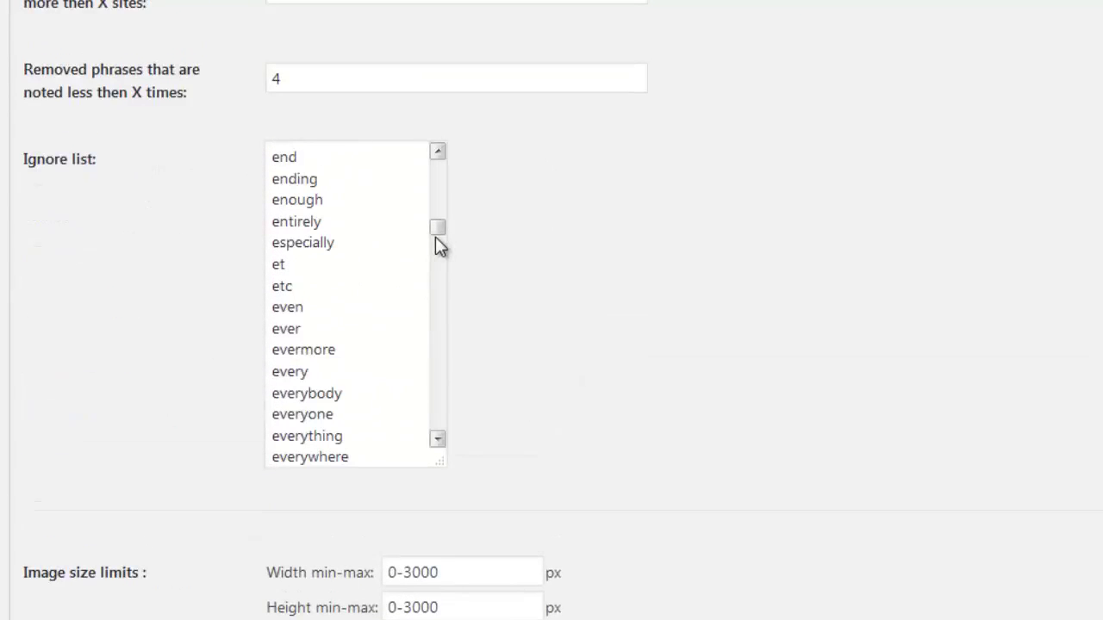
pyautogui.moveTo(436, 234); pyautogui.dragTo(434, 437)
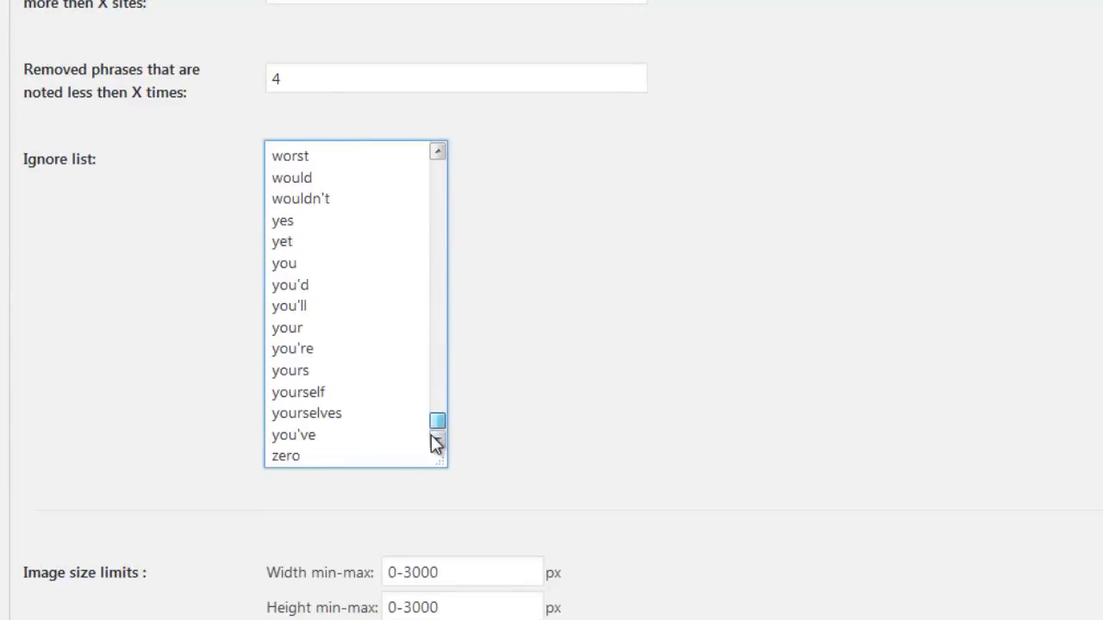
pyautogui.click(506, 299)
# Examine the image size limits and the available additional reading jQuery themes, keeping Flick.
pyautogui.scroll(-4, 524, 299)
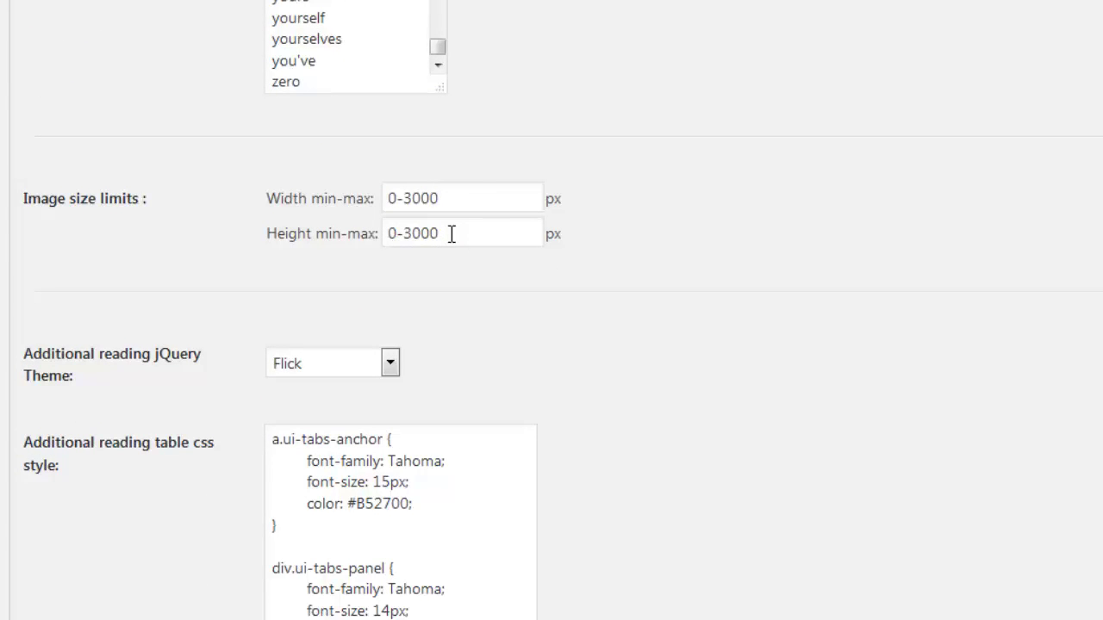
pyautogui.scroll(-1, 450, 233)
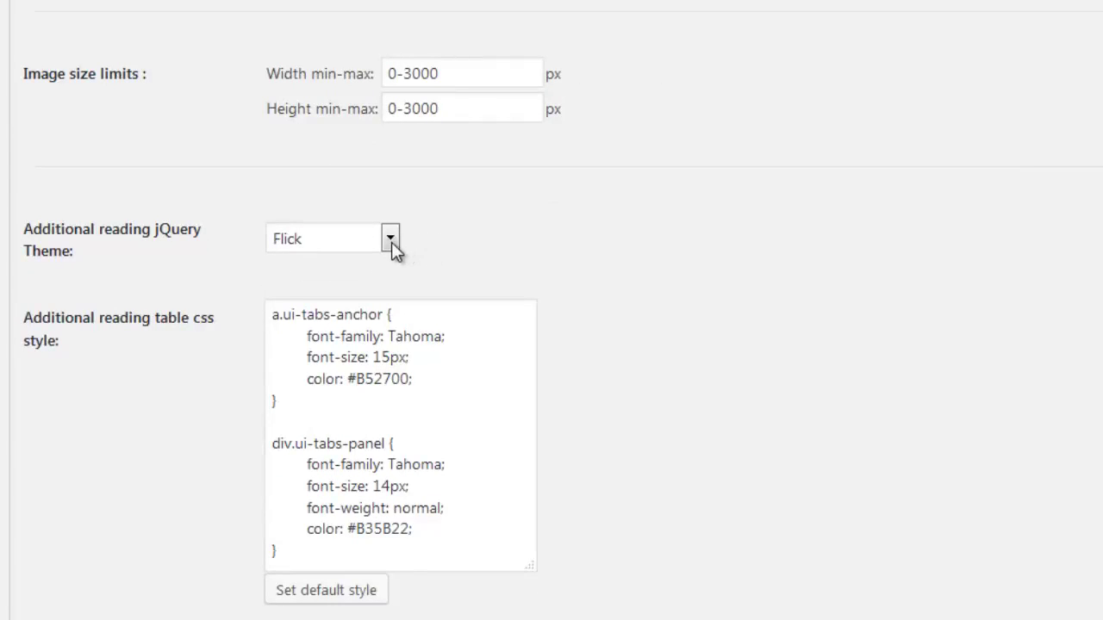
pyautogui.click(390, 239)
pyautogui.moveTo(390, 291)
pyautogui.mouseDown()
pyautogui.moveTo(391, 425)
pyautogui.moveTo(394, 286)
pyautogui.mouseUp()
pyautogui.click(479, 263)
# Examine the additional reading table CSS style and the proxy settings.
pyautogui.scroll(-1, 479, 263)
pyautogui.scroll(-5, 379, 315)
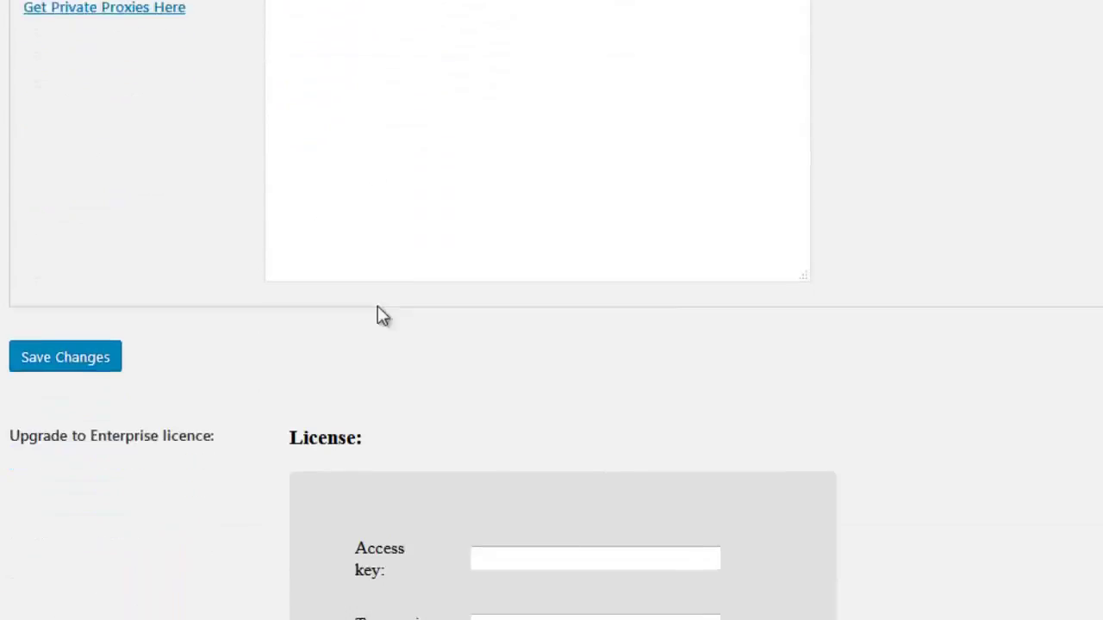
pyautogui.scroll(3, 333, 21)
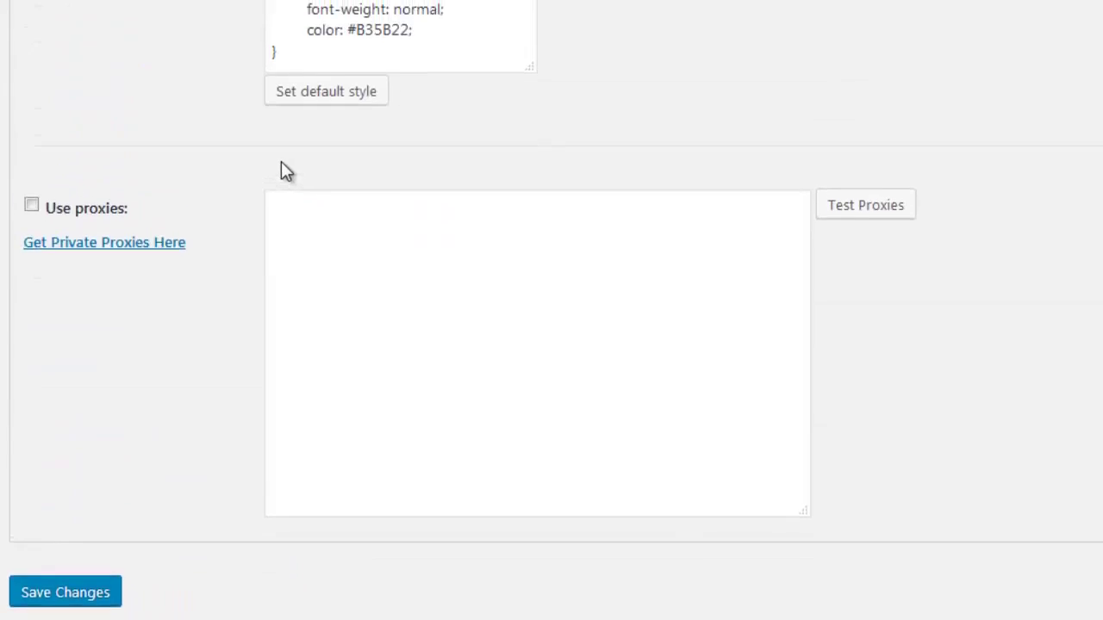
pyautogui.click(281, 203)
# Open the API settings and review the Moz, Spin Rewriter and Best Spinner sections.
pyautogui.scroll(10, 587, 451)
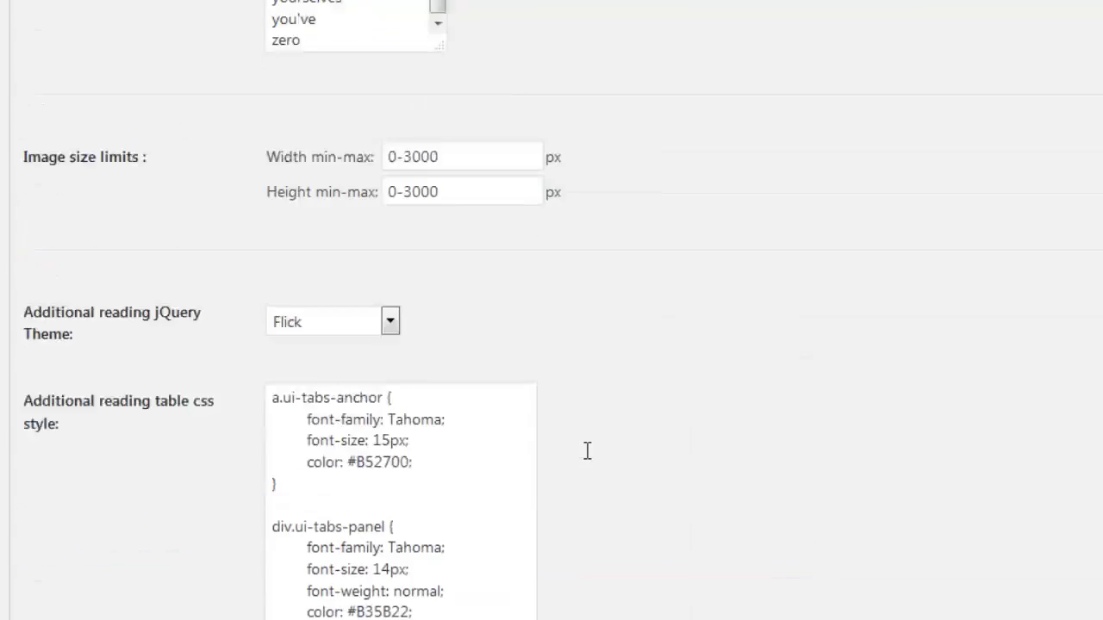
pyautogui.click(218, 47)
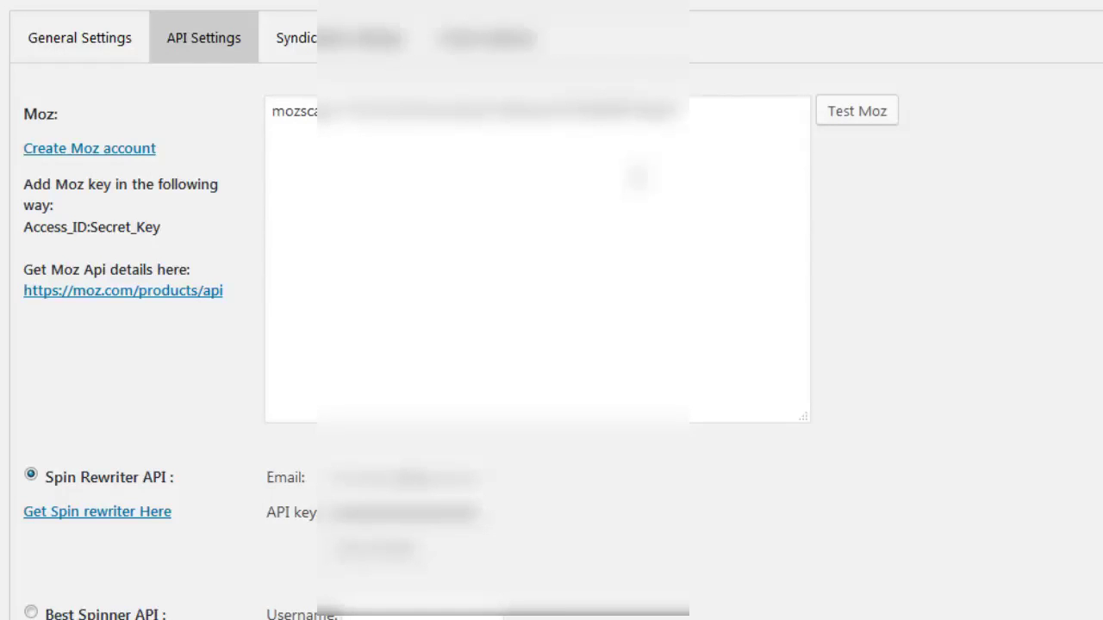
pyautogui.scroll(-3, 637, 176)
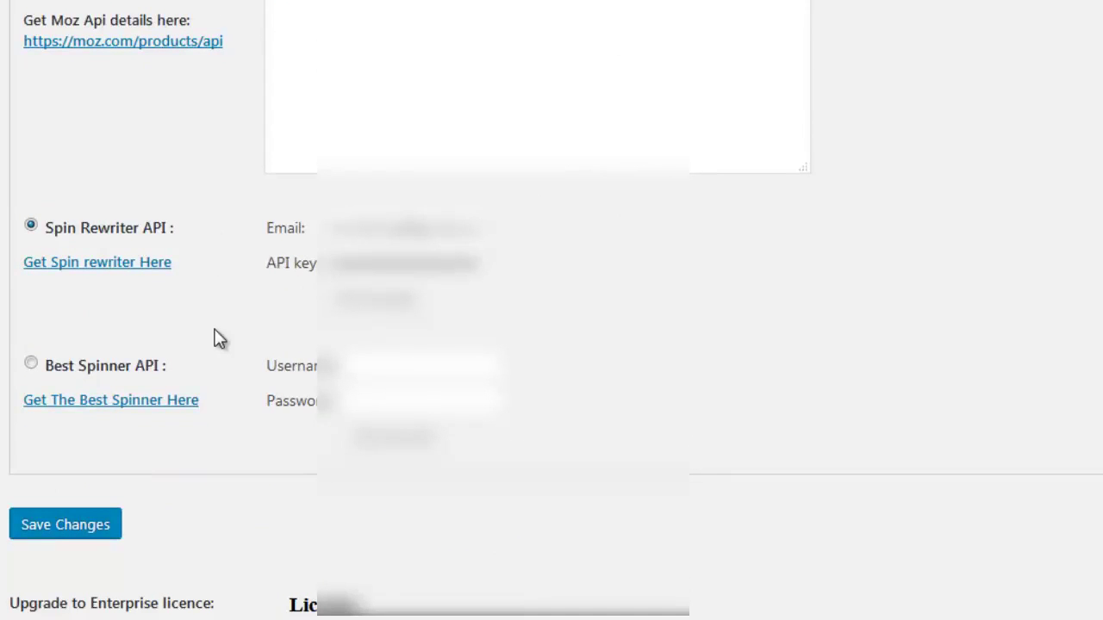
# Open the syndication settings and review the posting delay, character limit, Twitter API and tag options.
pyautogui.scroll(3, 220, 339)
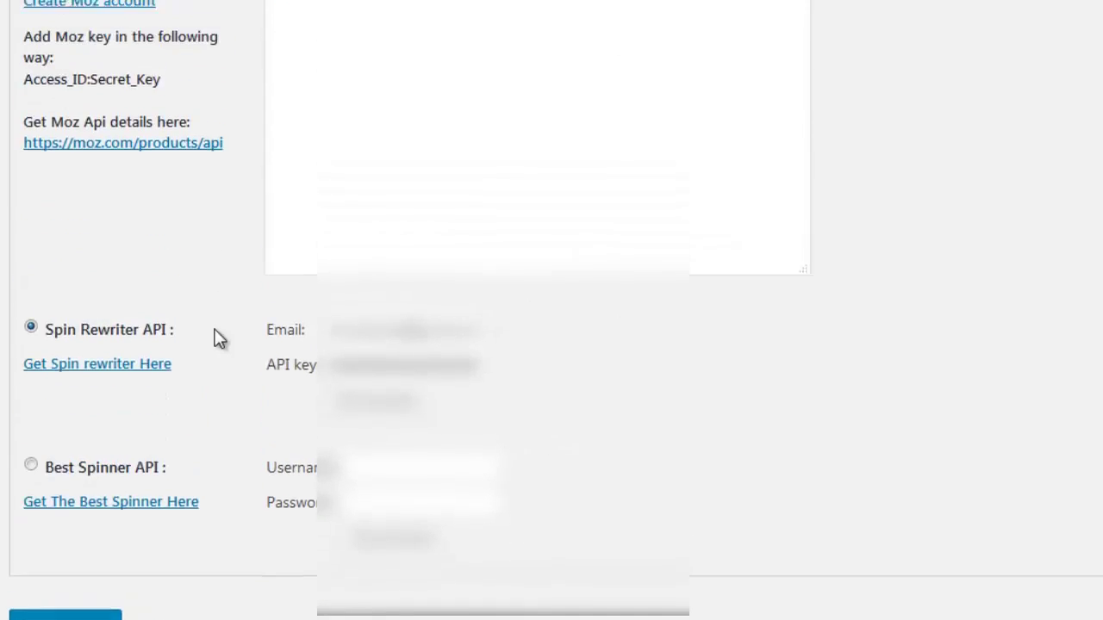
pyautogui.click(295, 37)
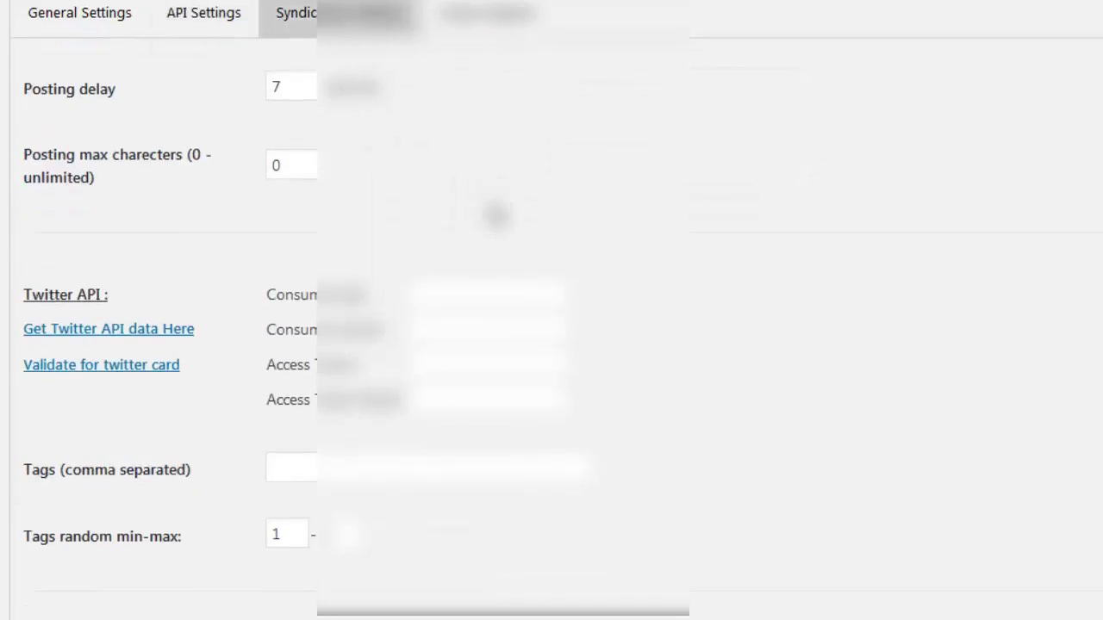
pyautogui.scroll(-2, 172, 345)
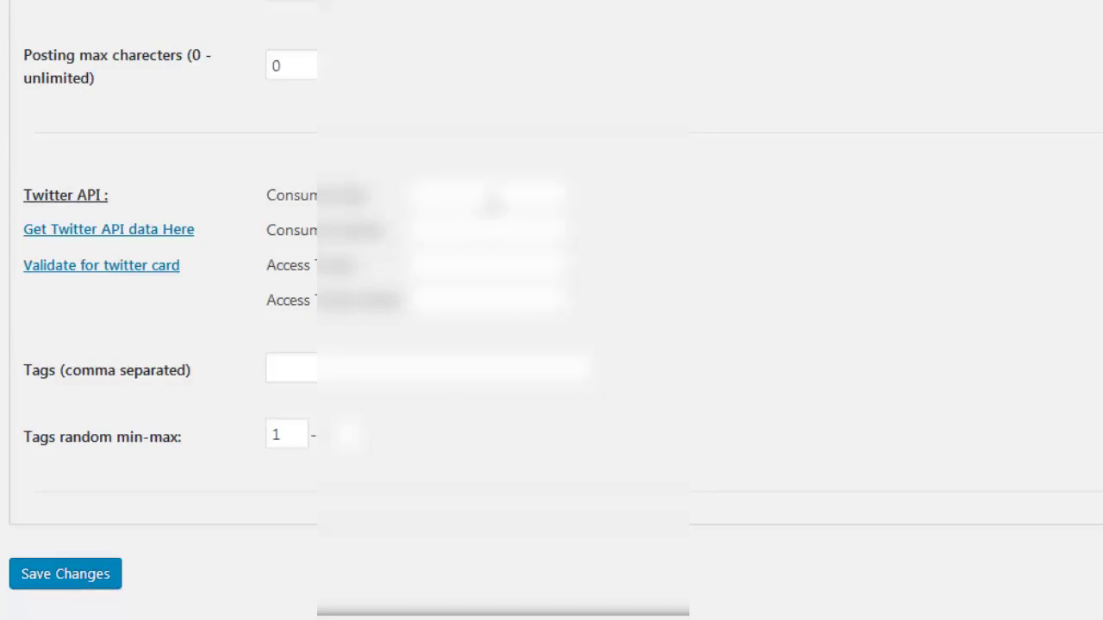
pyautogui.scroll(-2, 173, 345)
# Open the competition analysis settings and examine the keyword difficulty colours and the PA, DA and backlink ranges.
pyautogui.scroll(5, 173, 345)
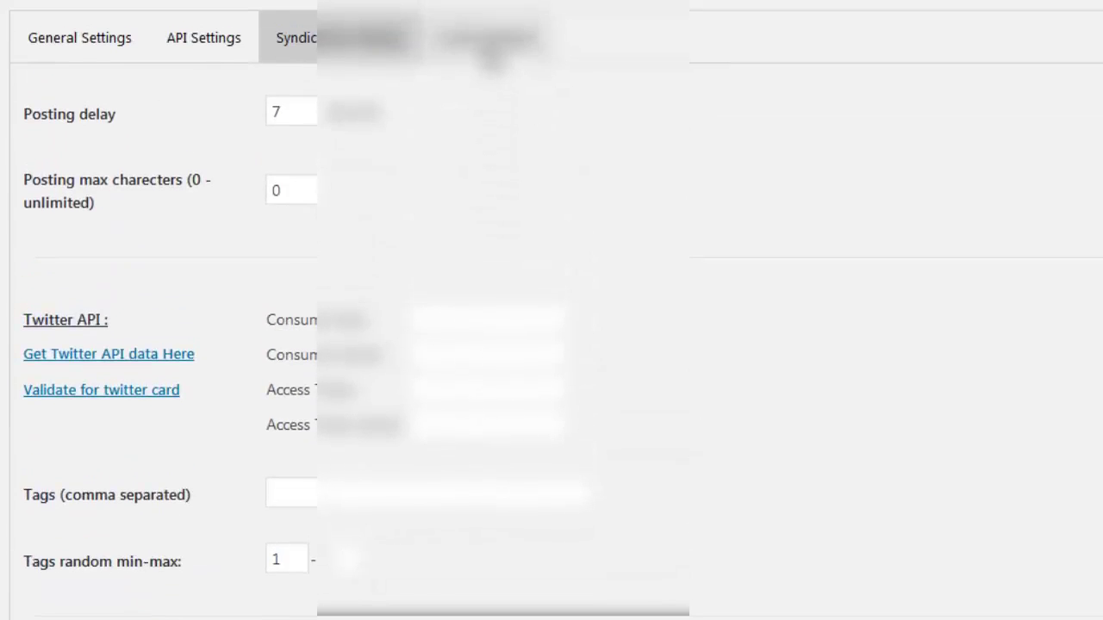
pyautogui.click(487, 38)
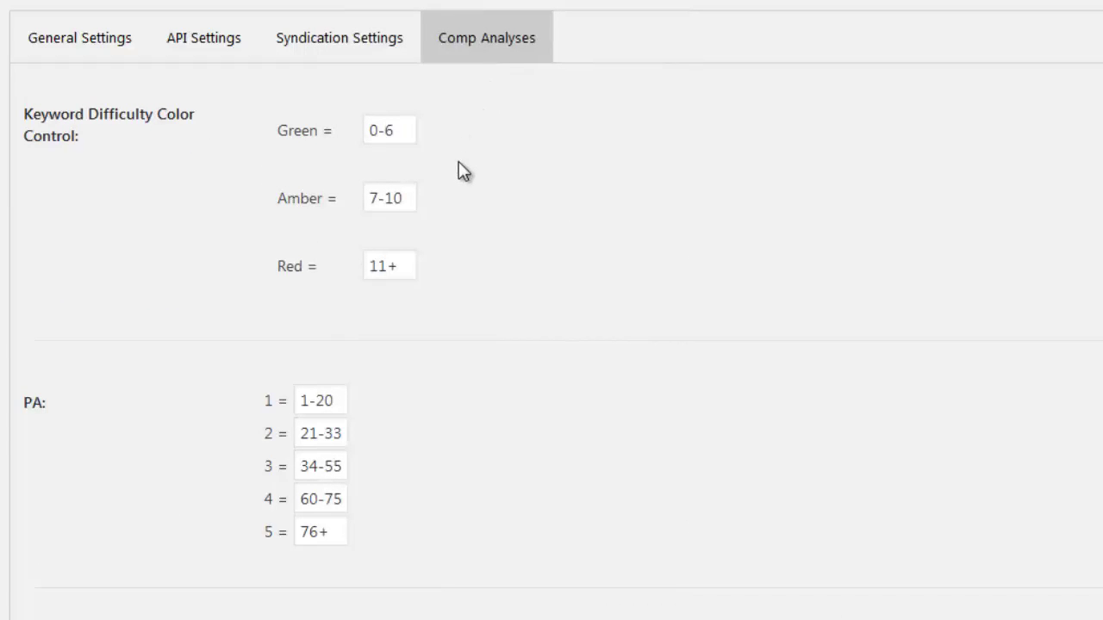
pyautogui.scroll(-2, 459, 162)
pyautogui.scroll(-2, 458, 162)
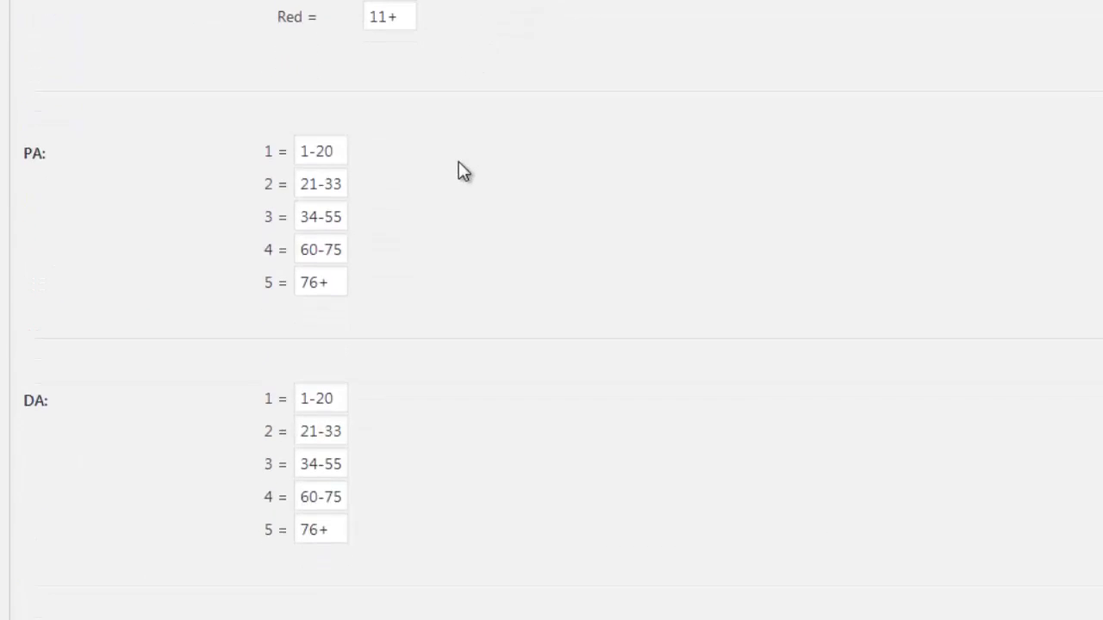
pyautogui.scroll(-5, 459, 162)
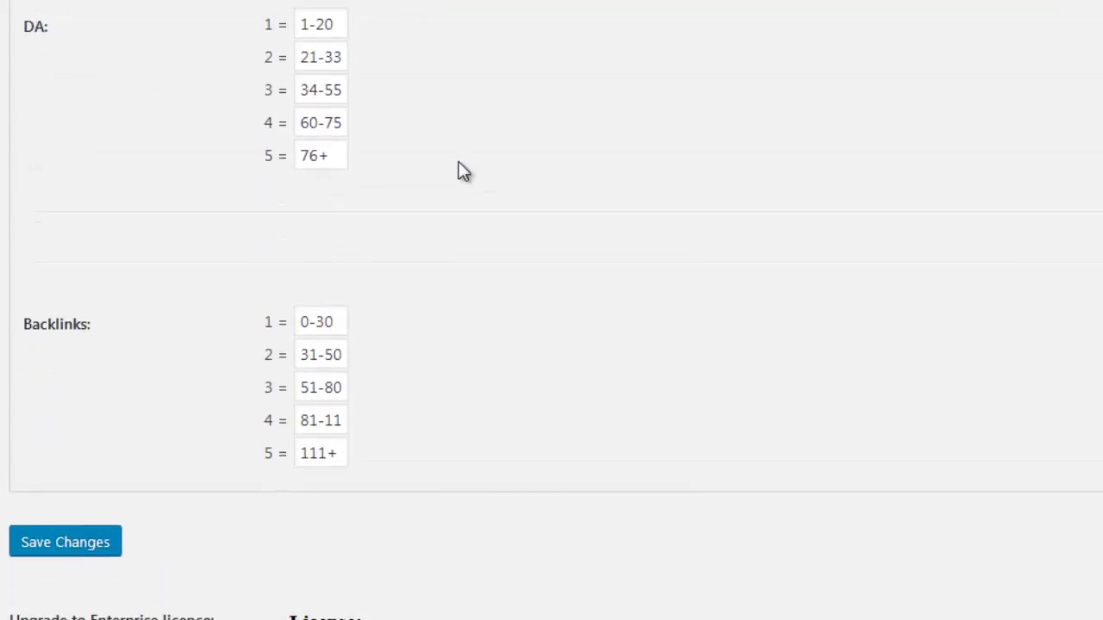
pyautogui.scroll(7, 458, 162)
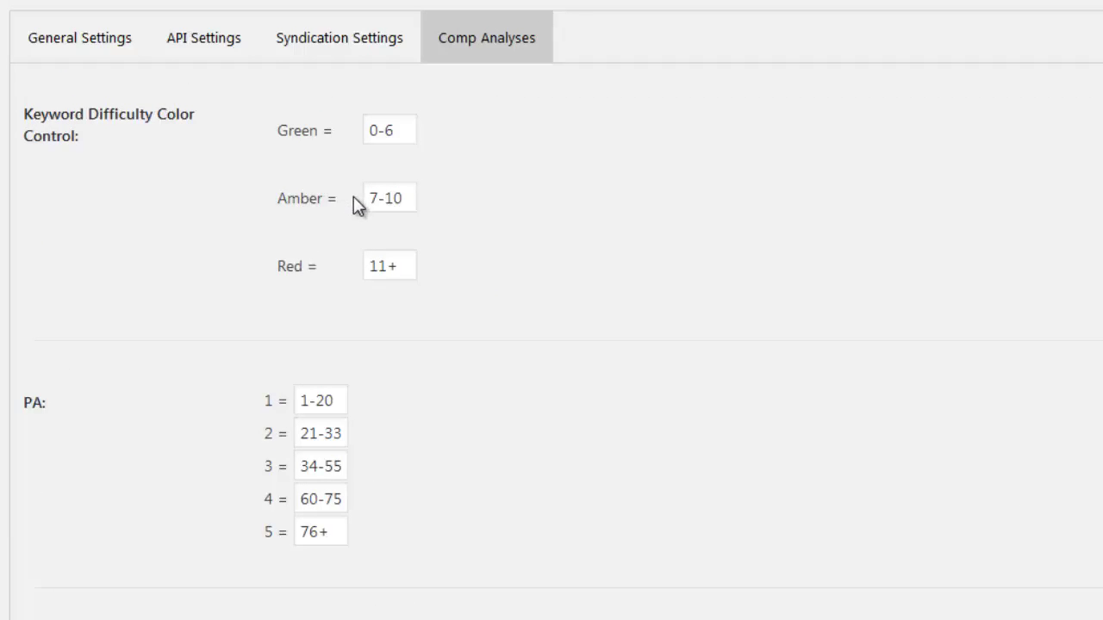
pyautogui.scroll(-7, 527, 206)
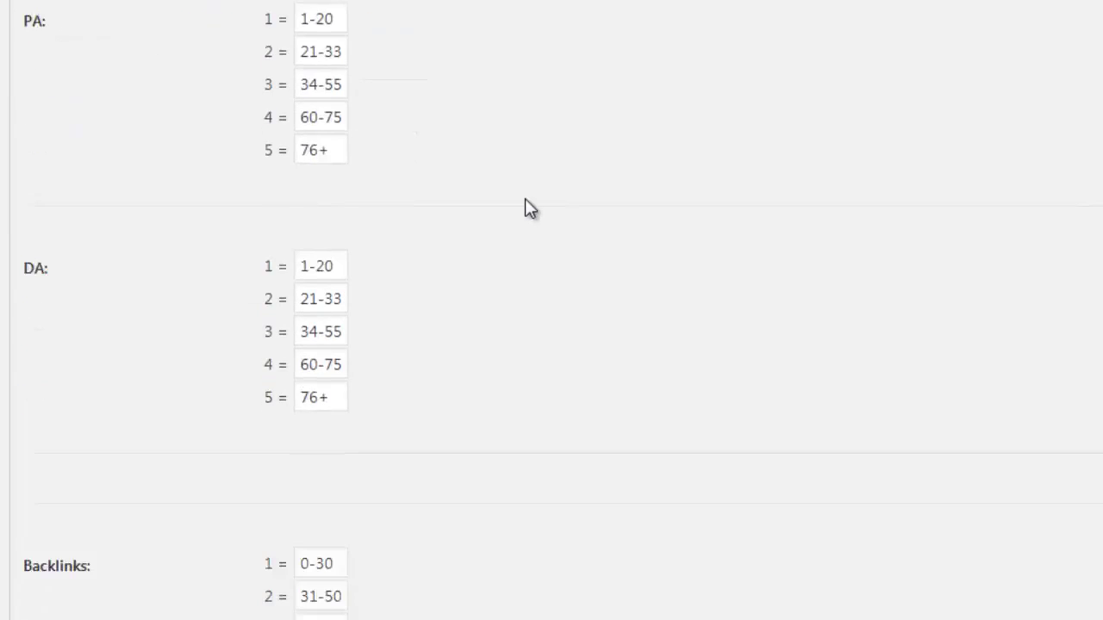
pyautogui.scroll(8, 524, 207)
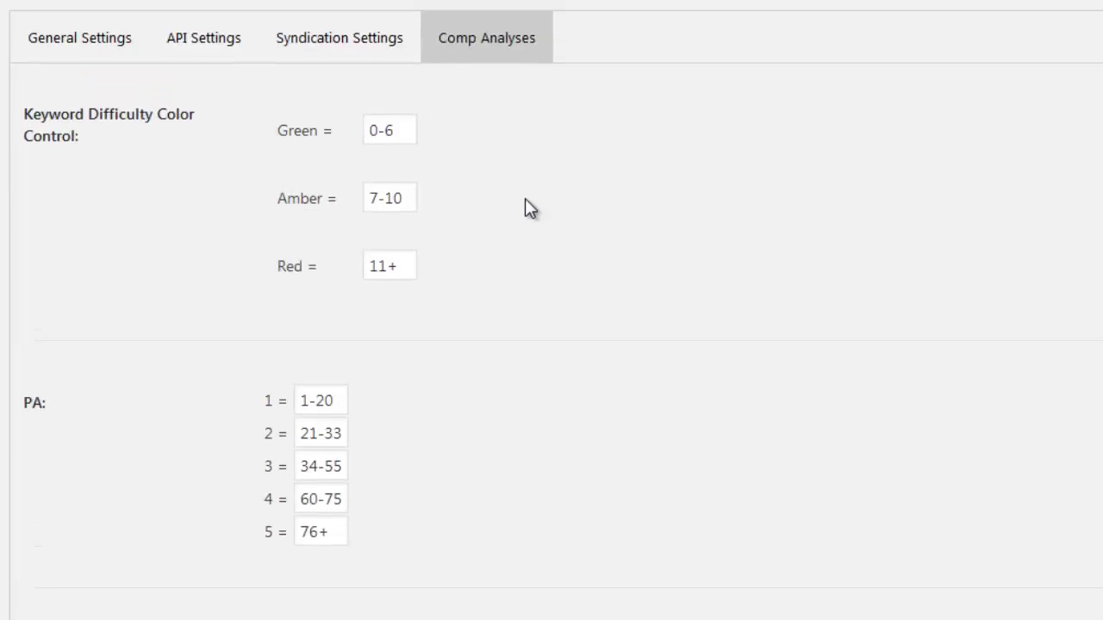